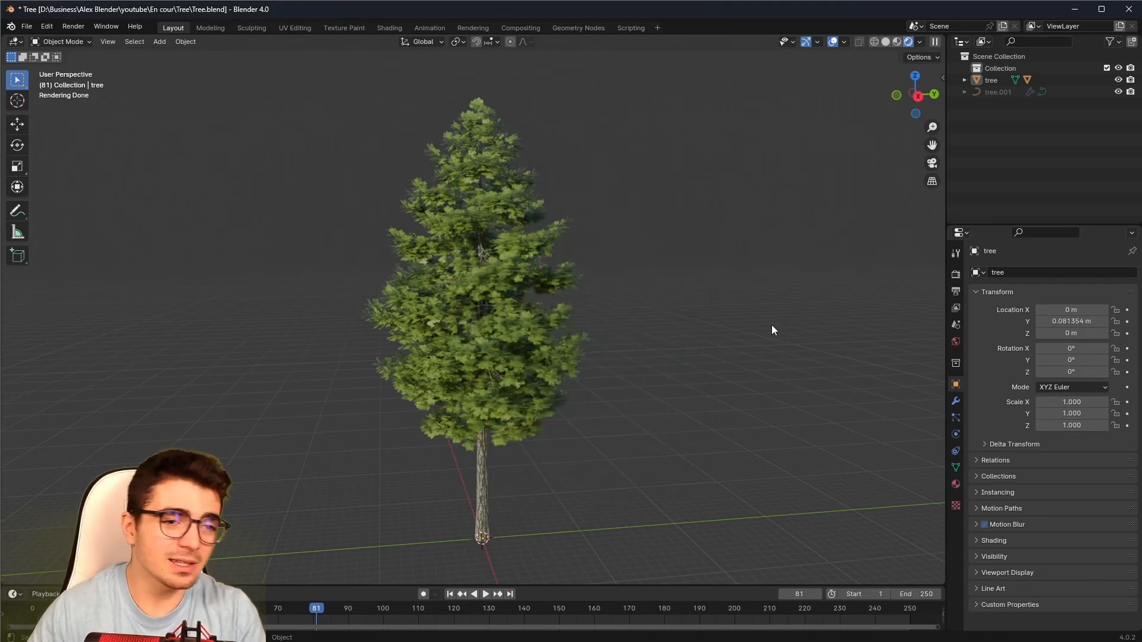
# Start a new file from the General template and settle the save prompt for the tree file.
pyautogui.click(27, 26)
pyautogui.moveTo(107, 40)
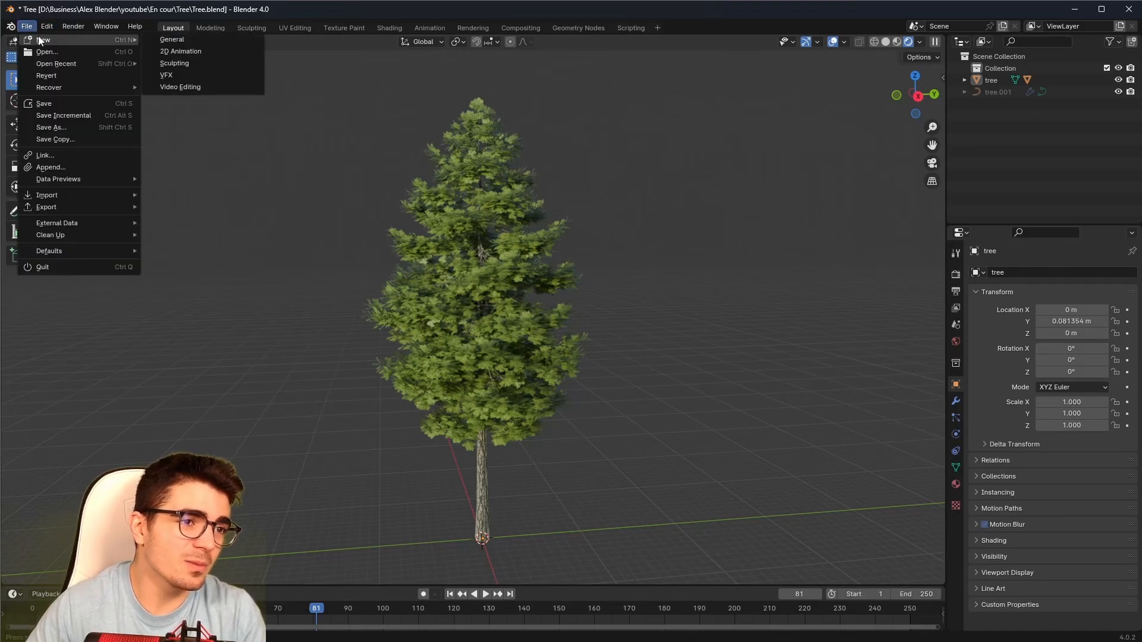
pyautogui.click(167, 40)
pyautogui.click(601, 355)
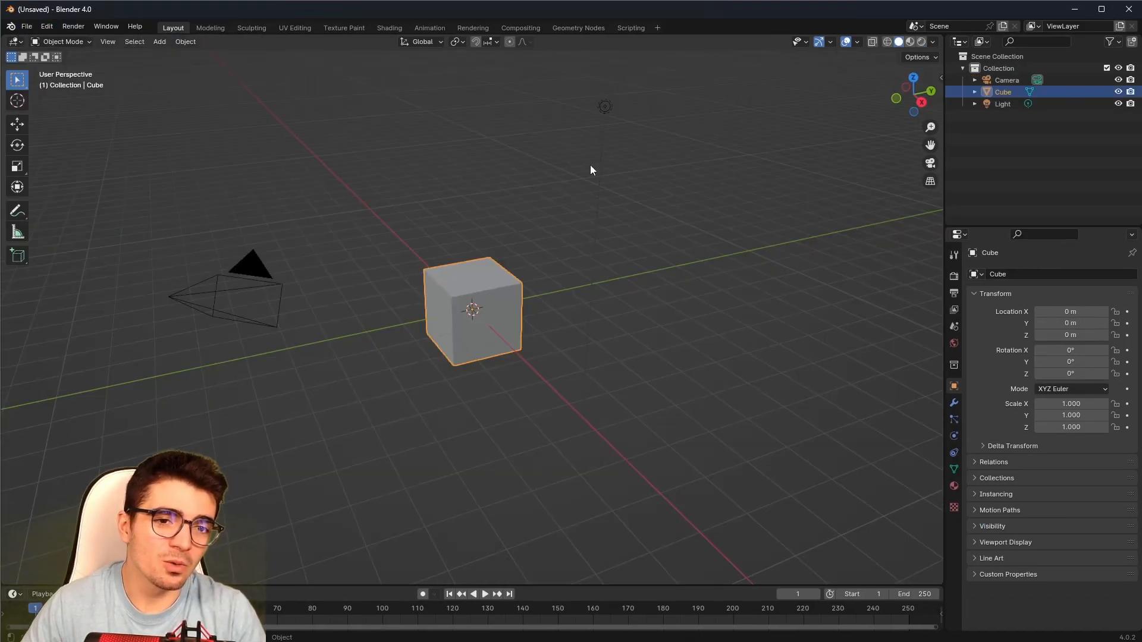
# Delete the default camera, cube and light from the scene.
pyautogui.scroll(-2, 591, 170)
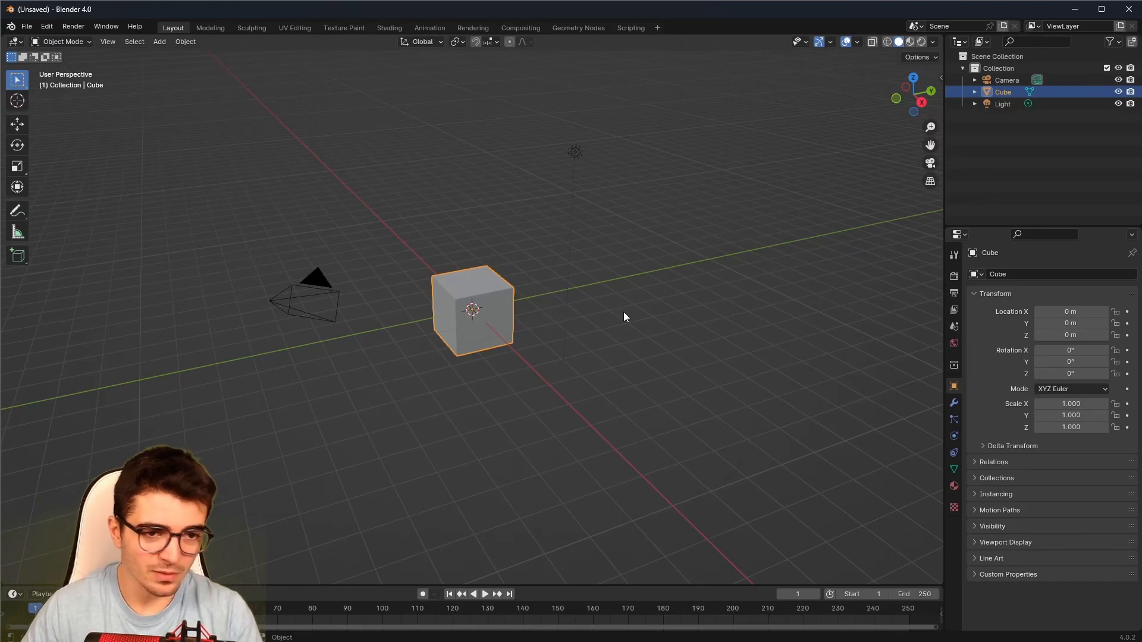
pyautogui.press('a')
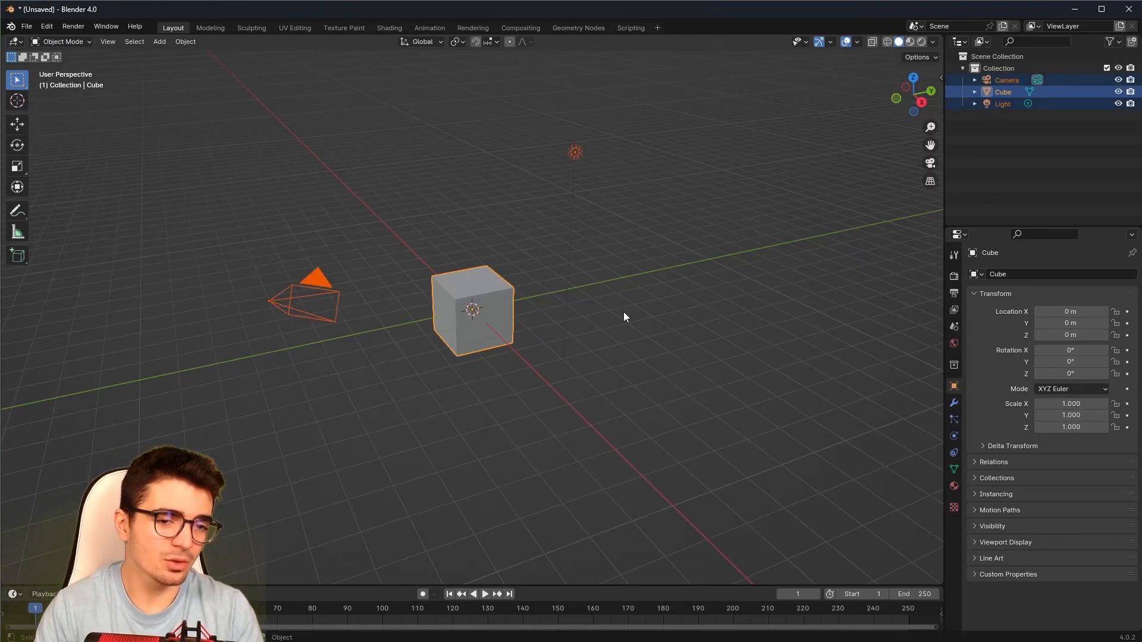
pyautogui.press('Delete')
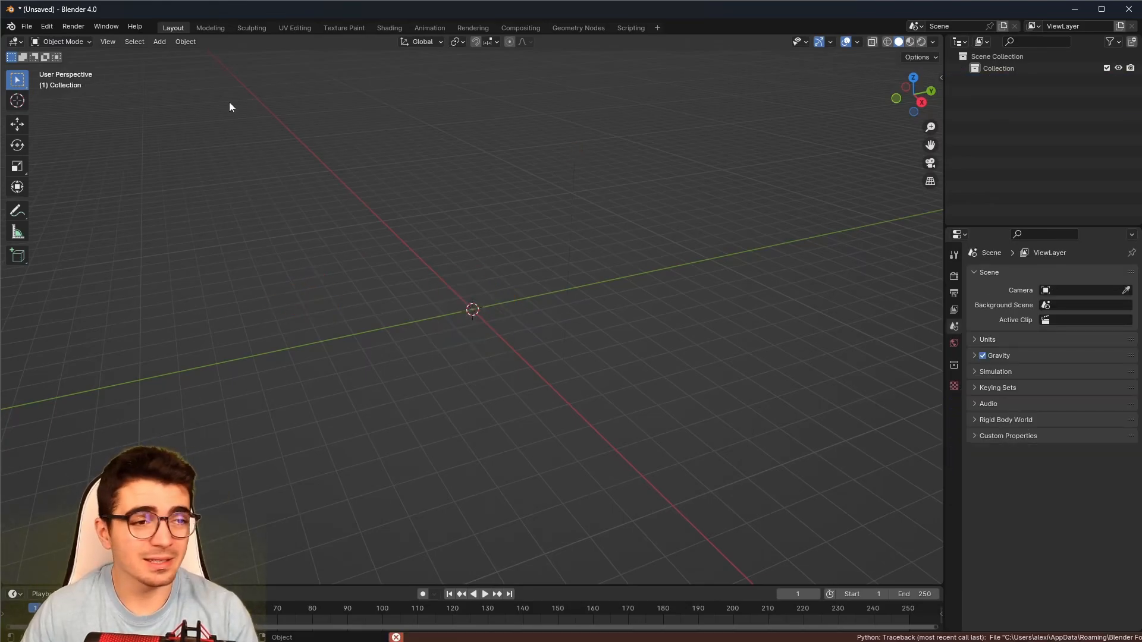
# Search the add-on preferences for "sap" and switch the Sapling Tree Gen add-on off and on again, leaving it enabled.
pyautogui.click(54, 28)
pyautogui.click(69, 177)
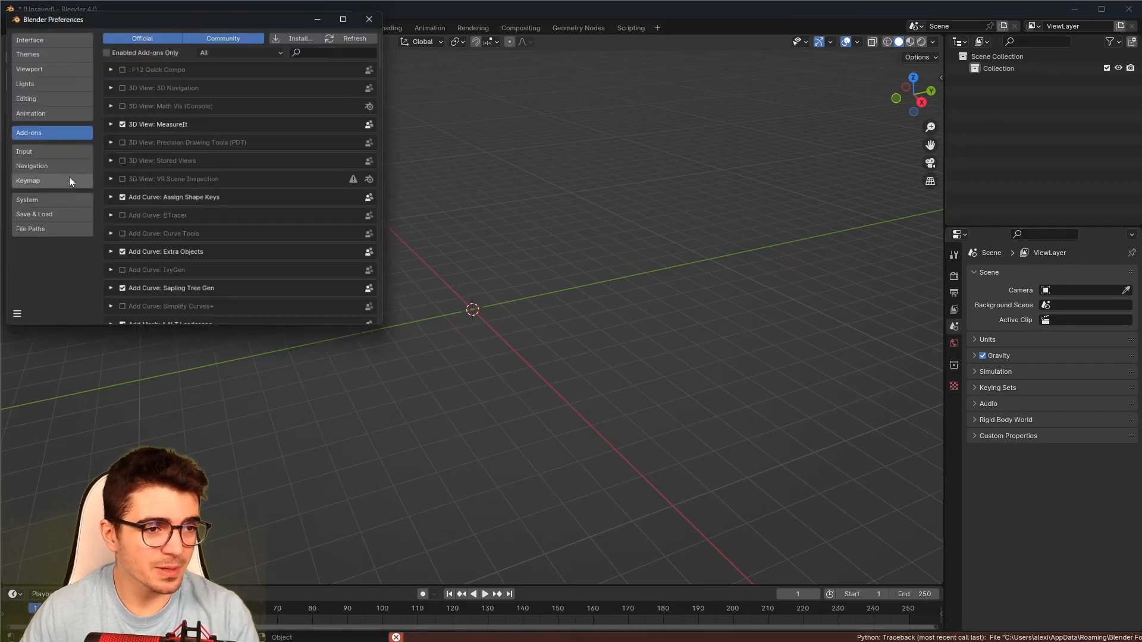
pyautogui.moveTo(101, 12); pyautogui.dragTo(400, 157)
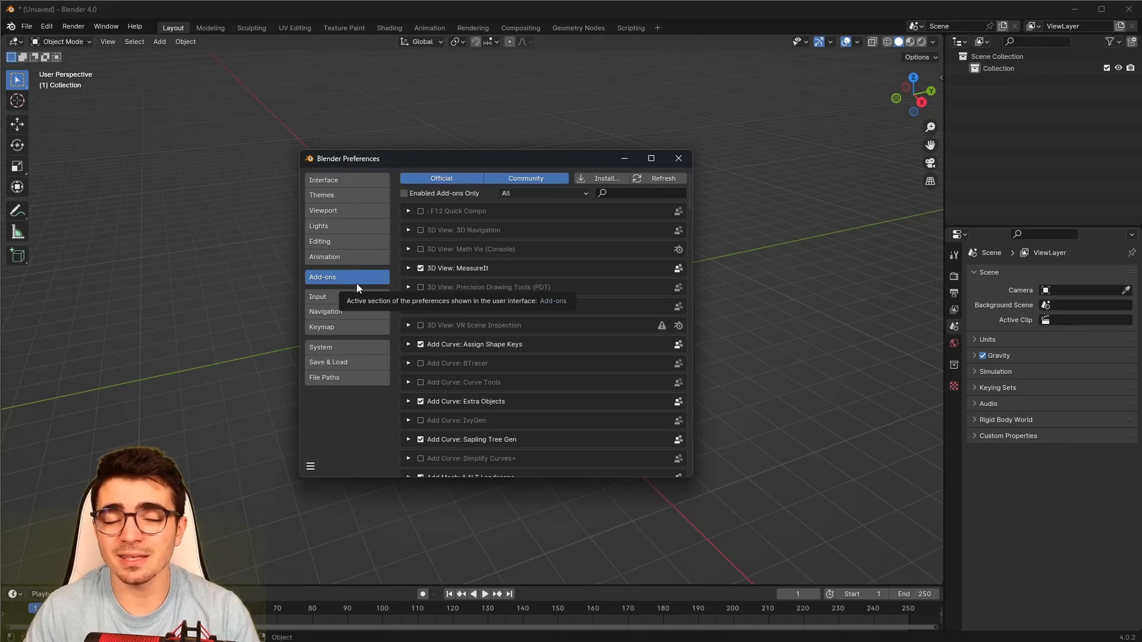
pyautogui.click(619, 192)
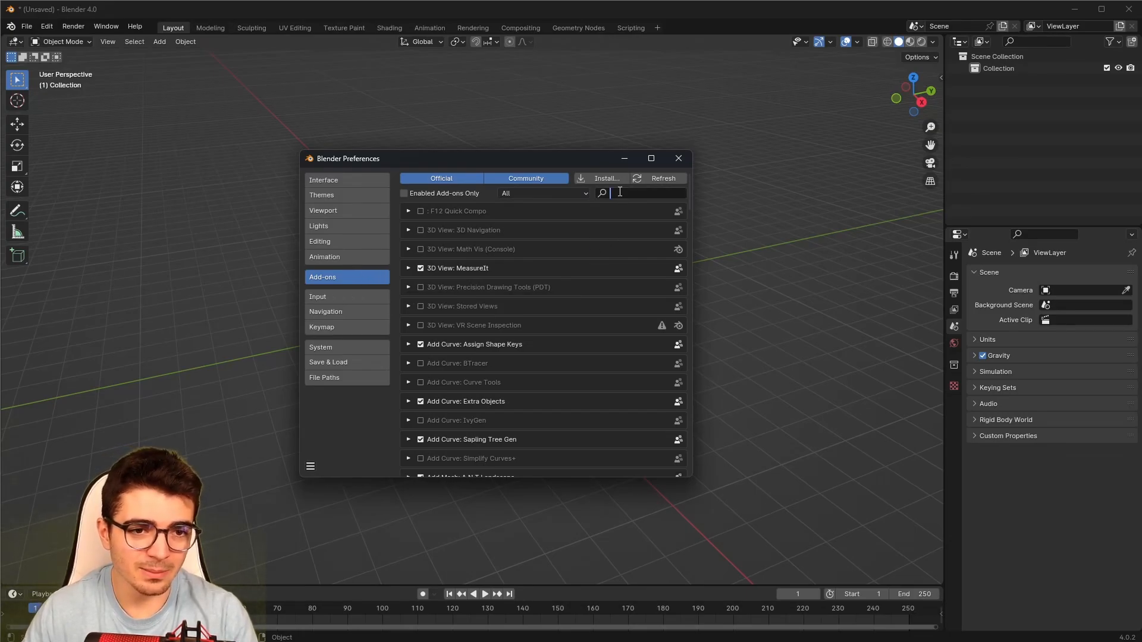
pyautogui.write('sap')
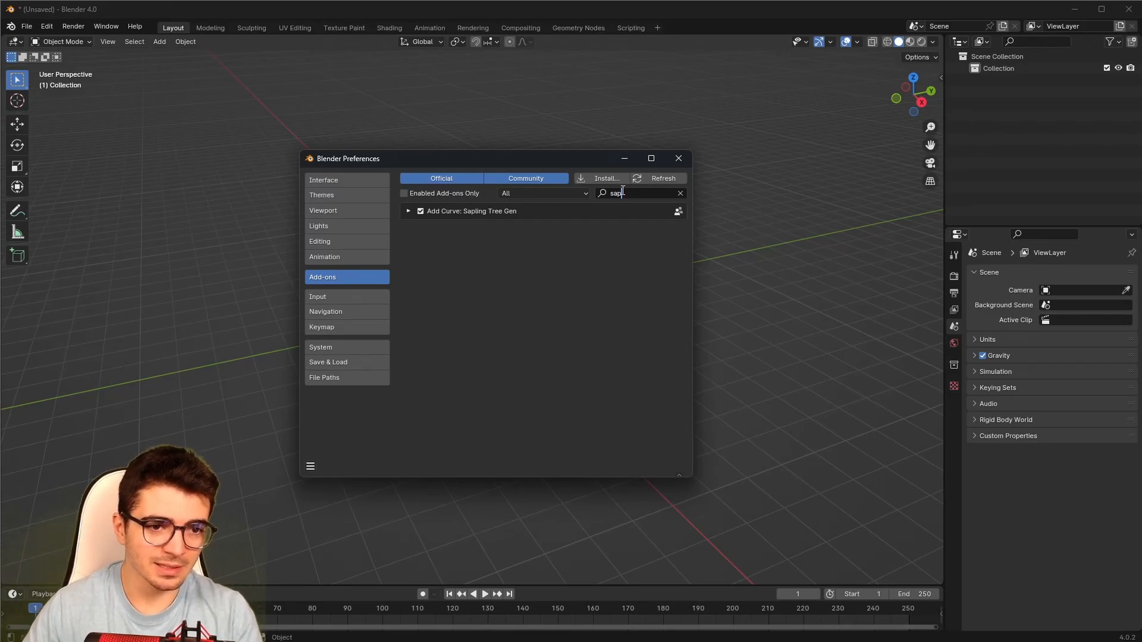
pyautogui.click(421, 212)
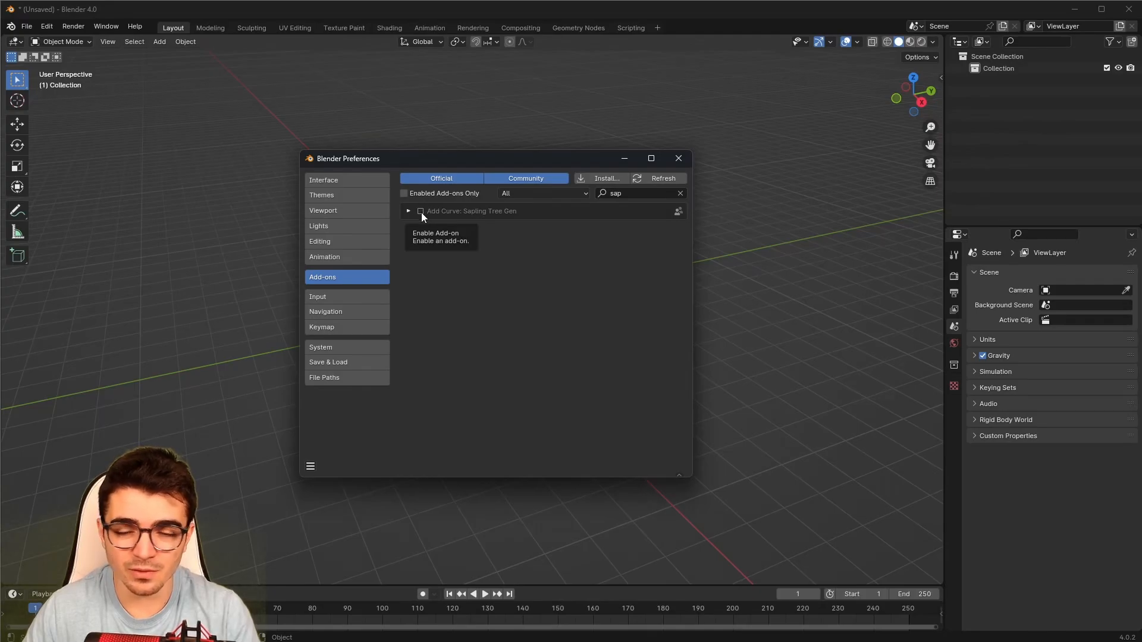
pyautogui.click(419, 211)
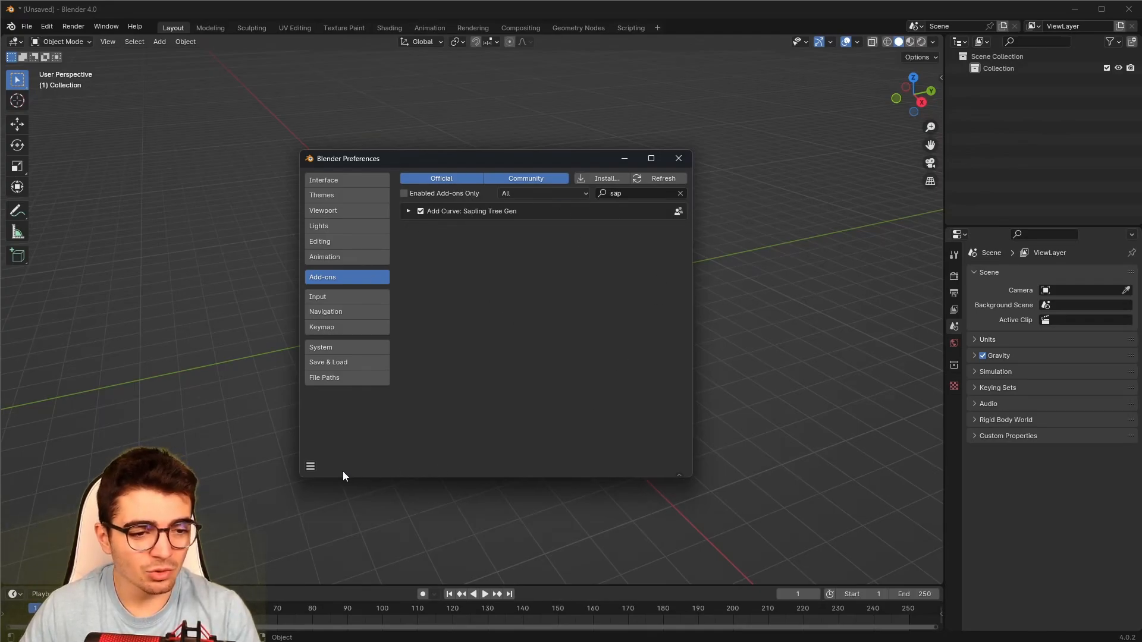
# Save the preferences and close their window.
pyautogui.click(310, 467)
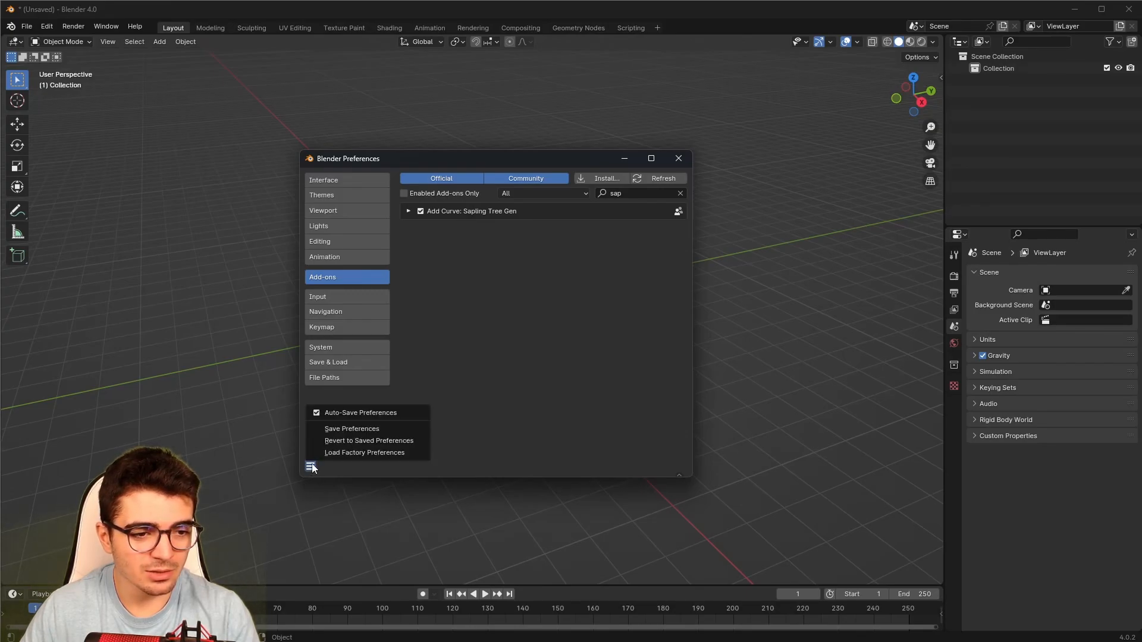
pyautogui.click(374, 428)
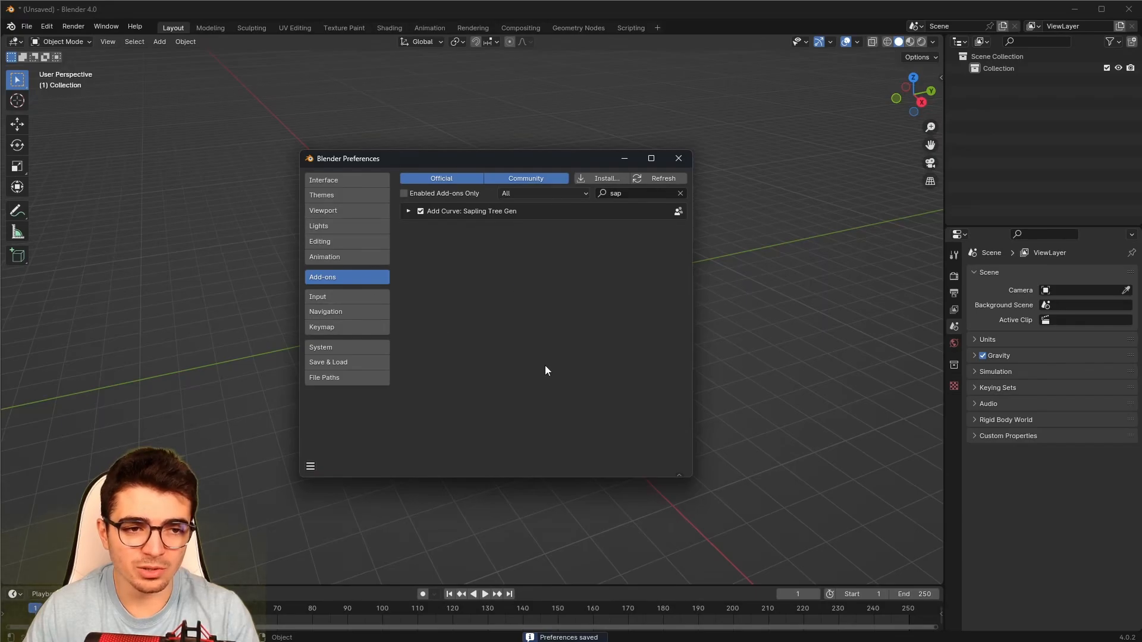
pyautogui.click(687, 155)
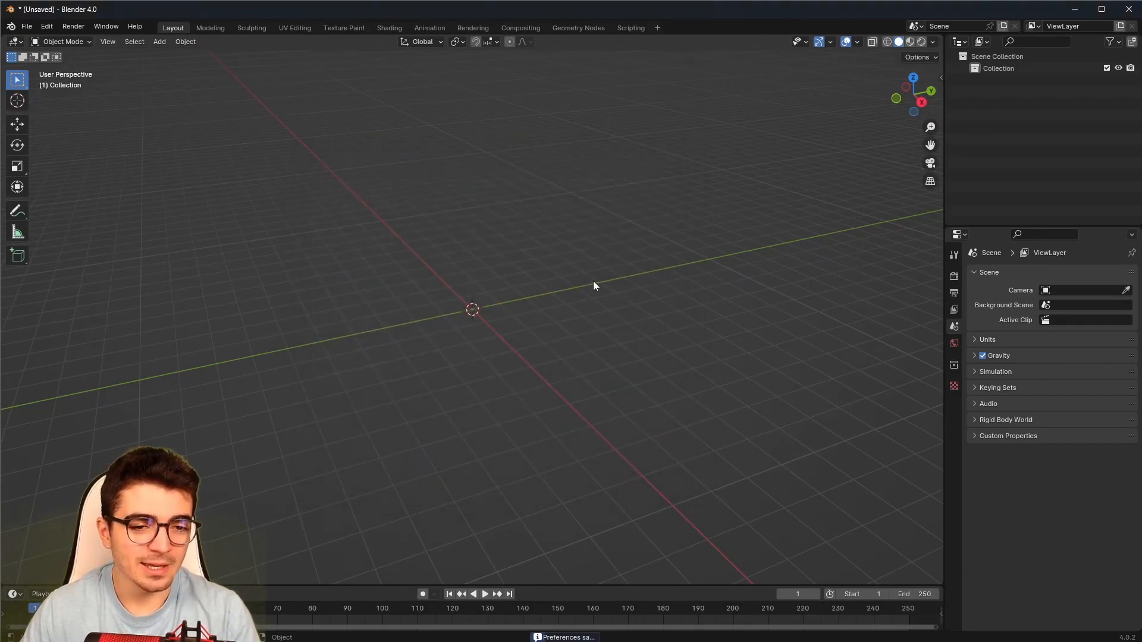
# Add a Sapling Tree Gen curve to the empty scene and frame the new tree.
pyautogui.hotkey('shift', 'a')
pyautogui.moveTo(565, 276)
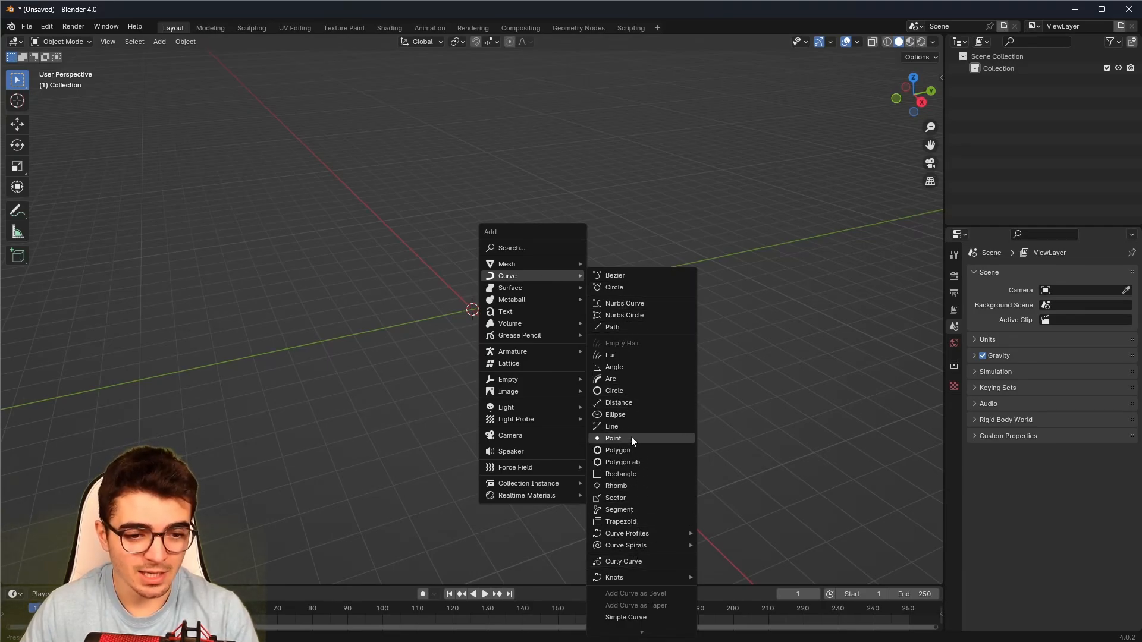
pyautogui.moveTo(637, 631)
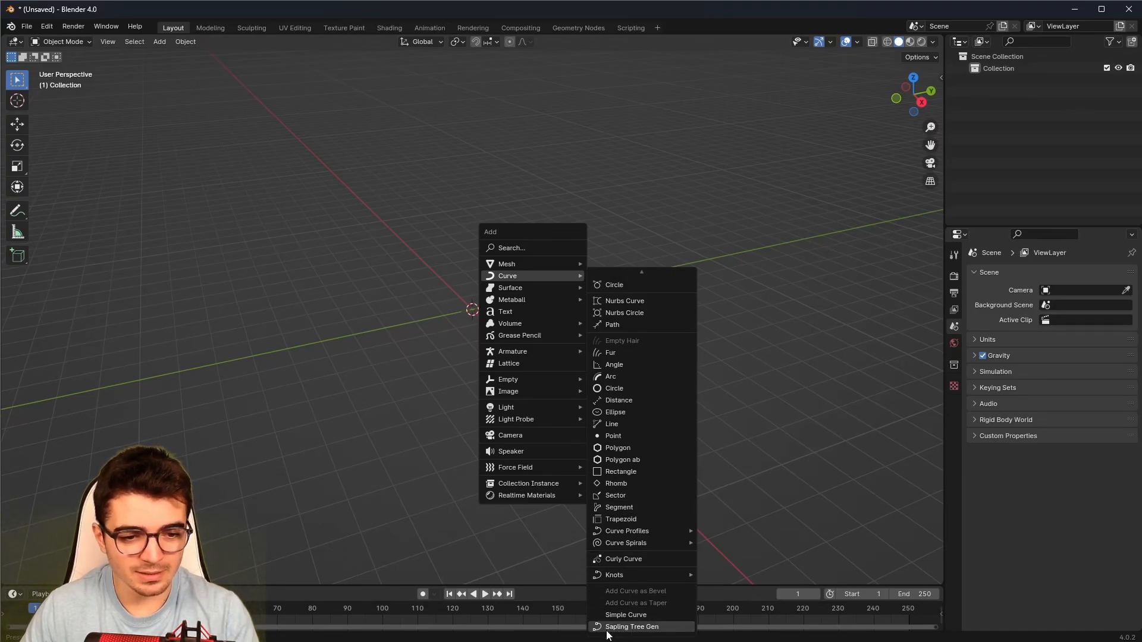
pyautogui.click(656, 628)
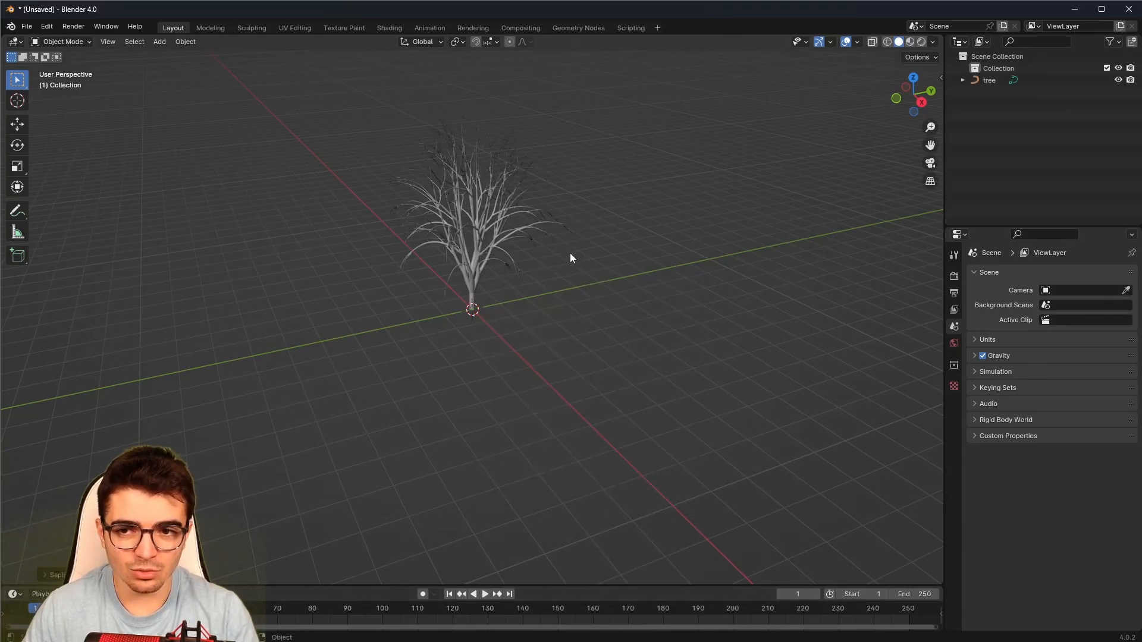
pyautogui.scroll(3, 569, 253)
pyautogui.keyDown('shift'); pyautogui.moveTo(531, 284); pyautogui.dragTo(545, 433, button='middle'); pyautogui.keyUp('shift')
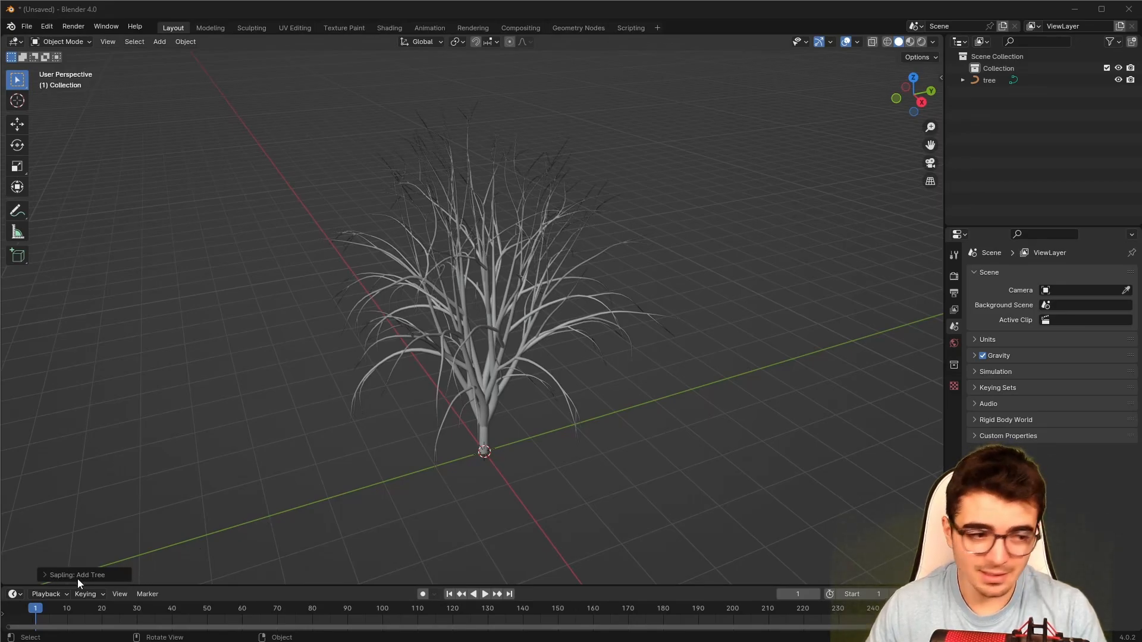
# Expand the new tree's creation settings and try the callistemon and douglas_fir presets.
pyautogui.click(45, 578)
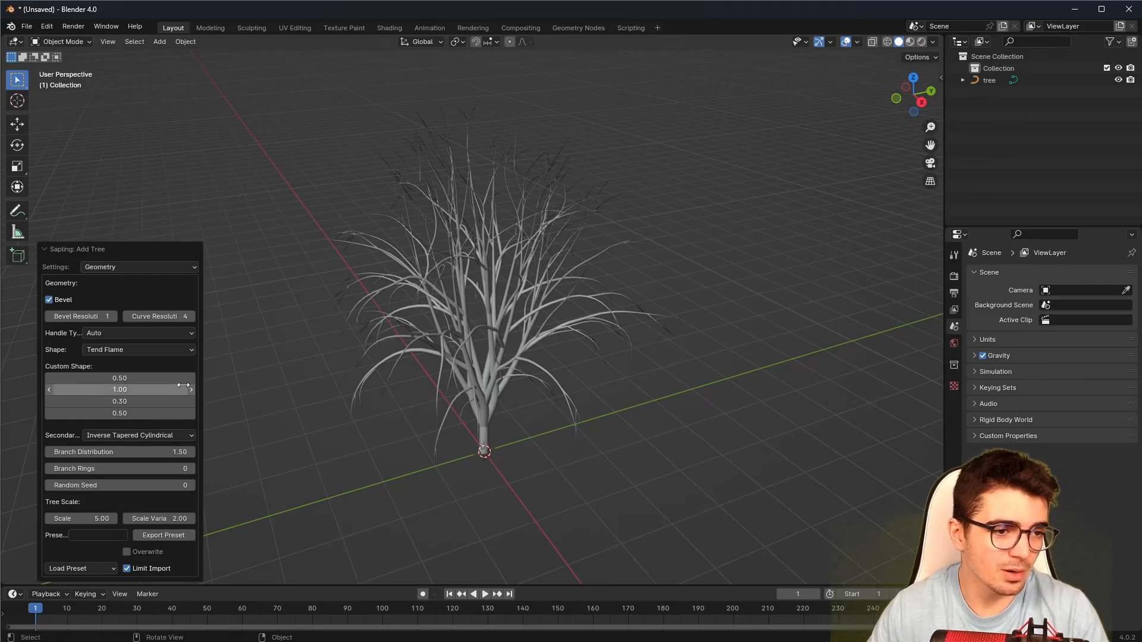
pyautogui.click(77, 572)
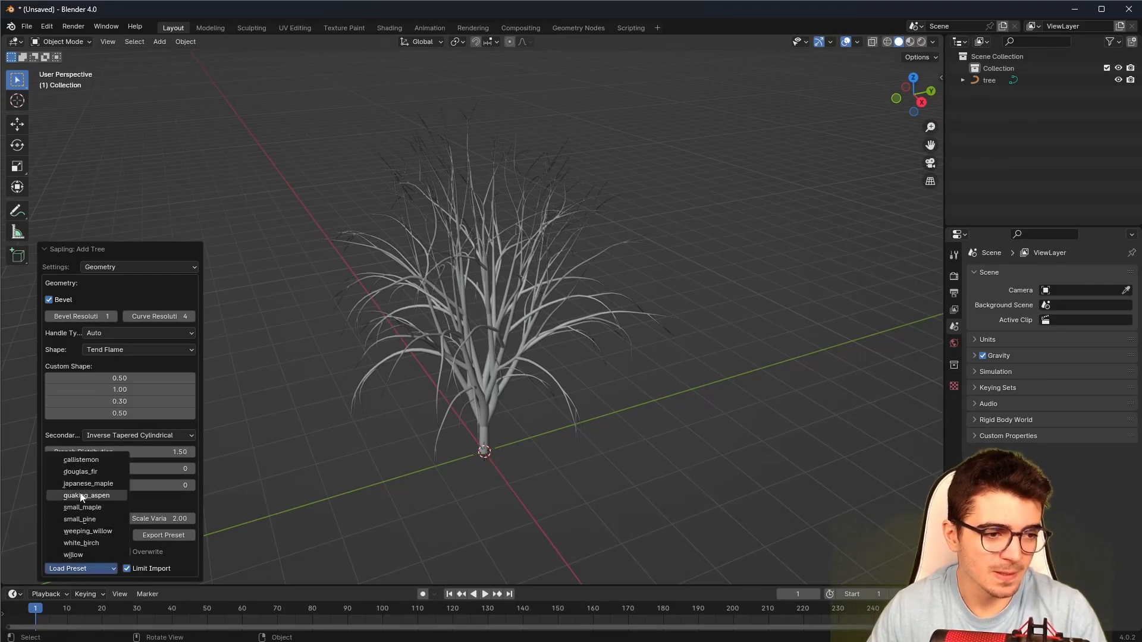
pyautogui.click(74, 461)
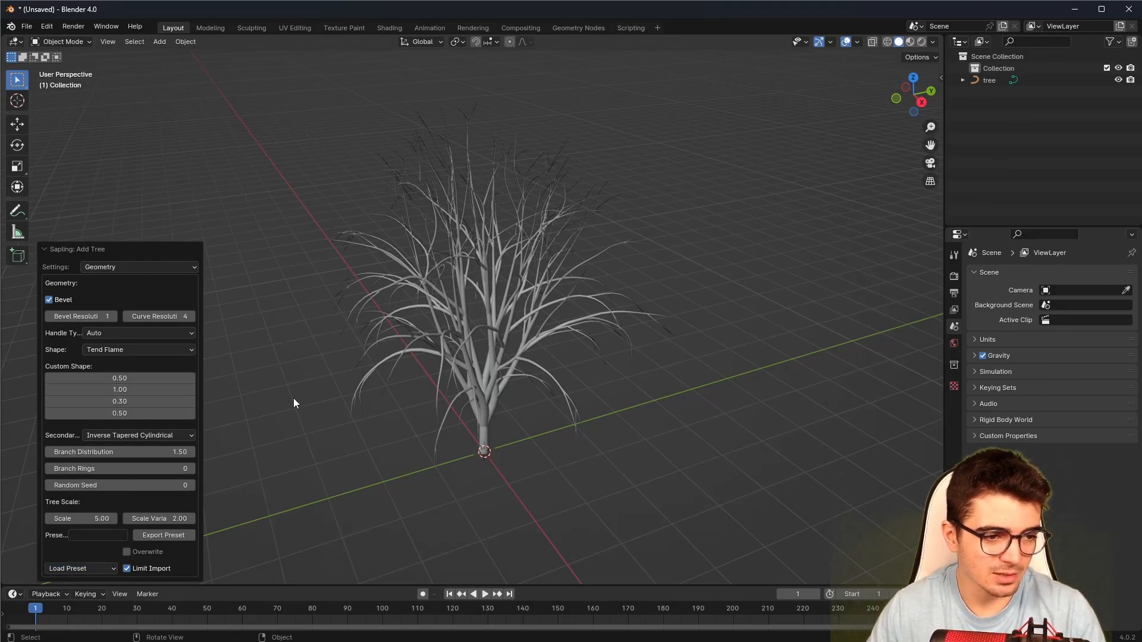
pyautogui.click(76, 568)
pyautogui.click(85, 469)
pyautogui.scroll(-2, 405, 286)
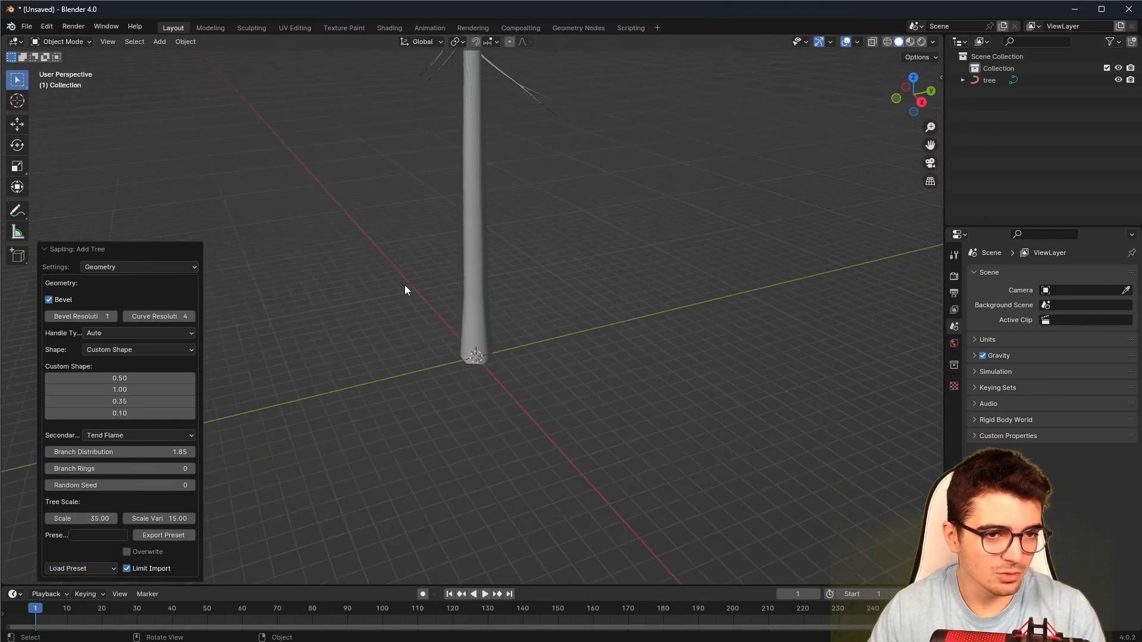
pyautogui.scroll(-4, 405, 286)
pyautogui.keyDown('shift'); pyautogui.moveTo(474, 285); pyautogui.dragTo(497, 400, button='middle'); pyautogui.keyUp('shift')
pyautogui.scroll(2, 483, 417)
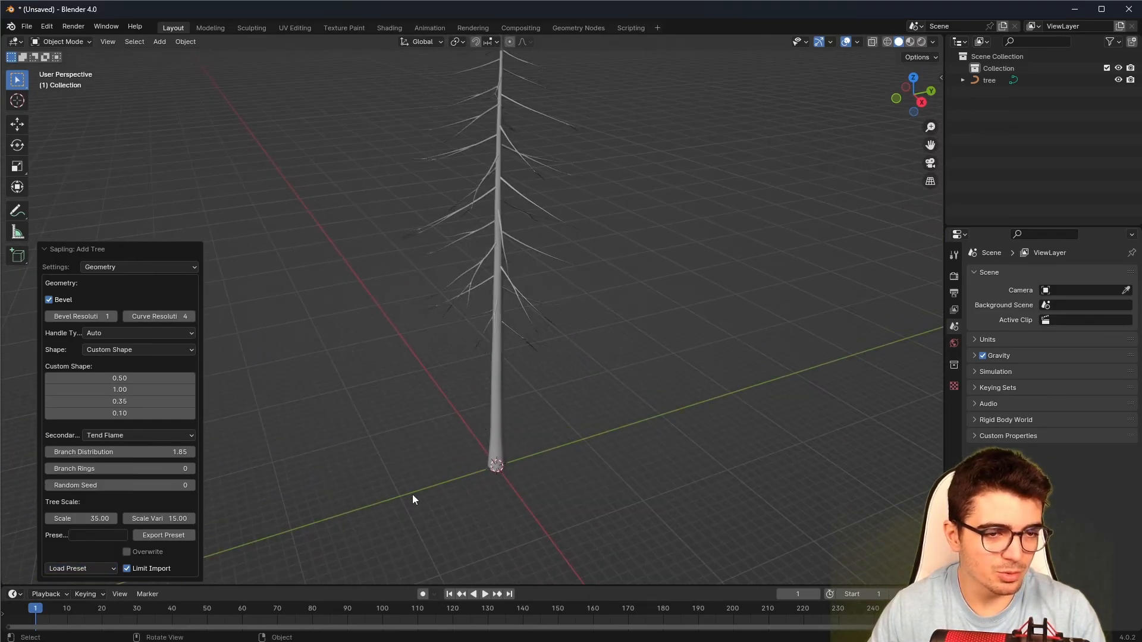
# Try the japanese_maple, small_maple, weeping_willow and white_birch presets on the tree.
pyautogui.click(93, 572)
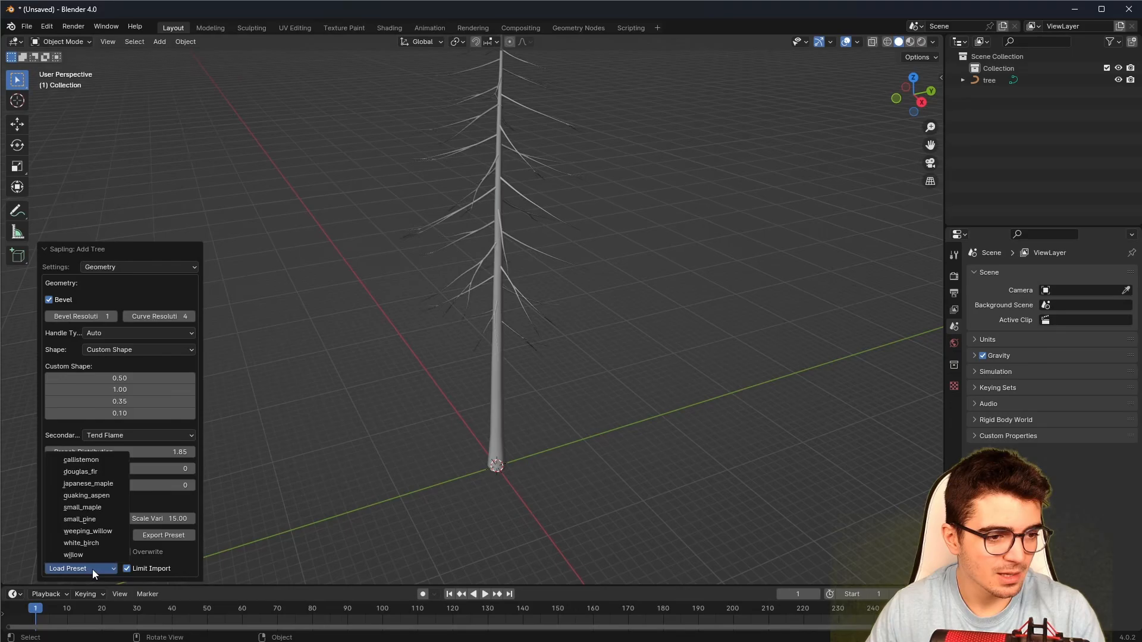
pyautogui.click(59, 488)
pyautogui.scroll(3, 387, 505)
pyautogui.keyDown('shift'); pyautogui.moveTo(375, 508); pyautogui.dragTo(356, 412, button='middle'); pyautogui.keyUp('shift')
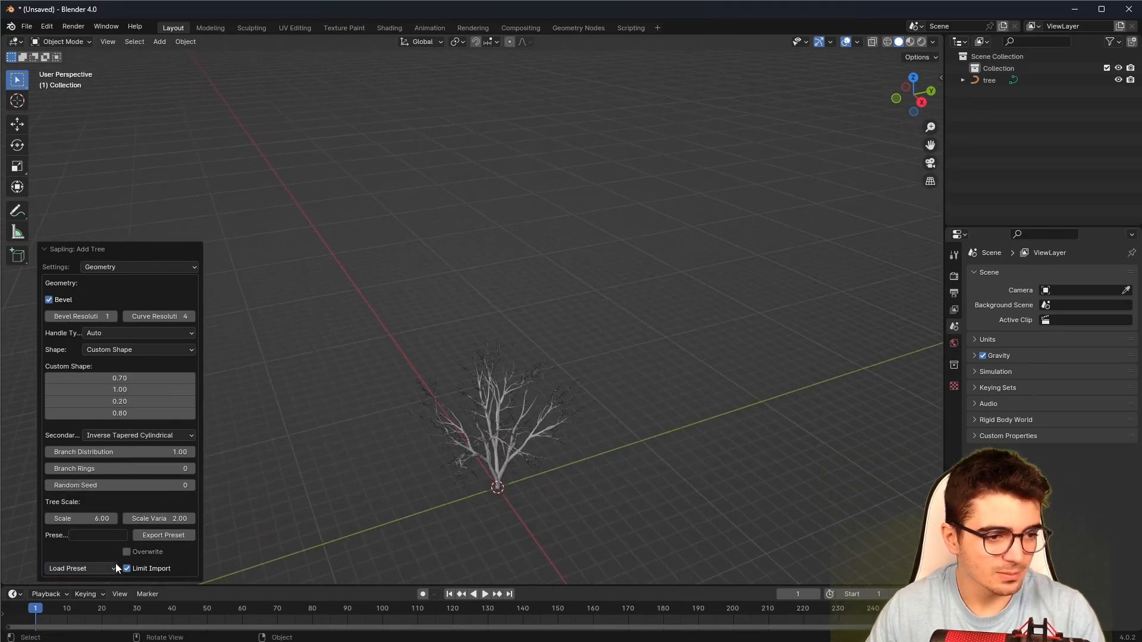
pyautogui.click(112, 567)
pyautogui.click(88, 506)
pyautogui.click(73, 570)
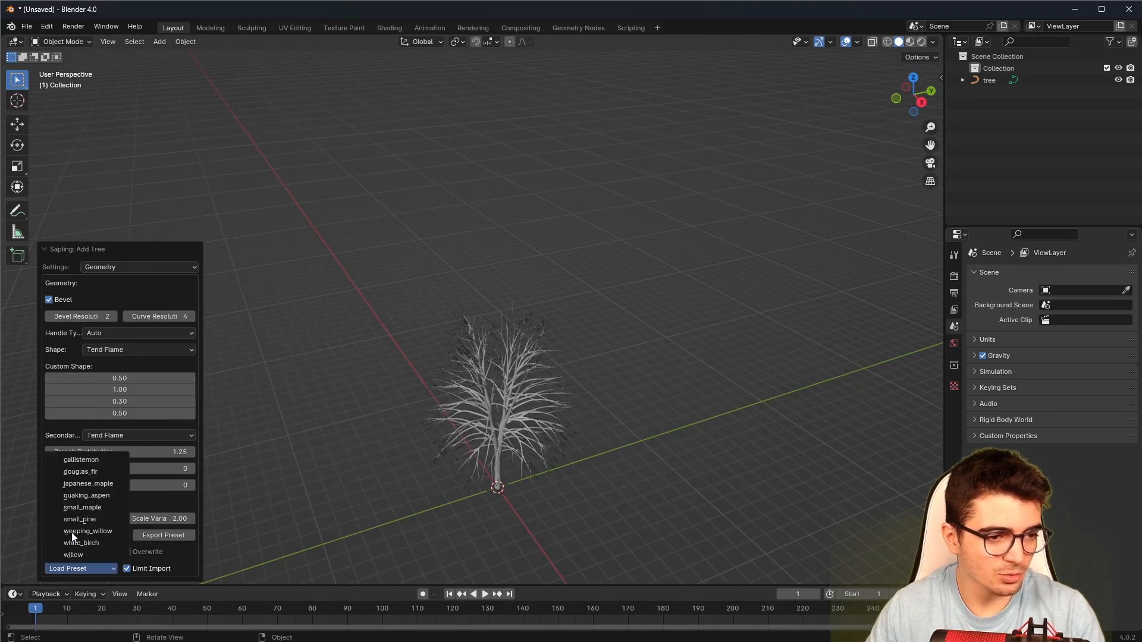
pyautogui.click(76, 530)
pyautogui.click(64, 569)
pyautogui.click(73, 543)
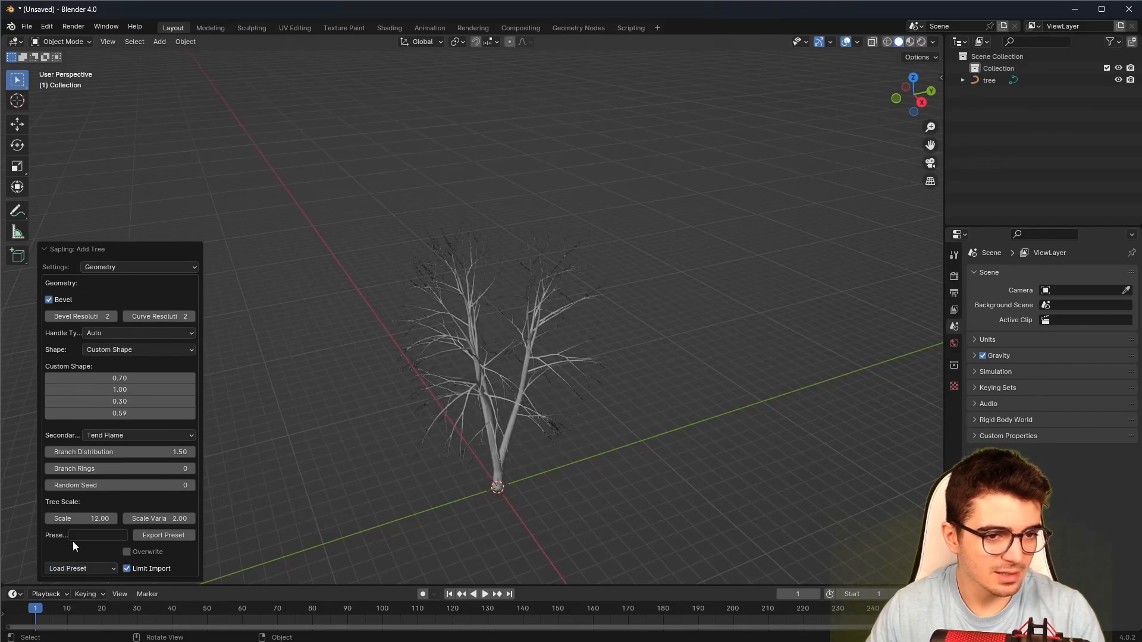
# Load the douglas_fir preset with branch distribution 1.04, 33 branch rings, random seed 70 and a slightly smaller tree scale.
pyautogui.click(88, 566)
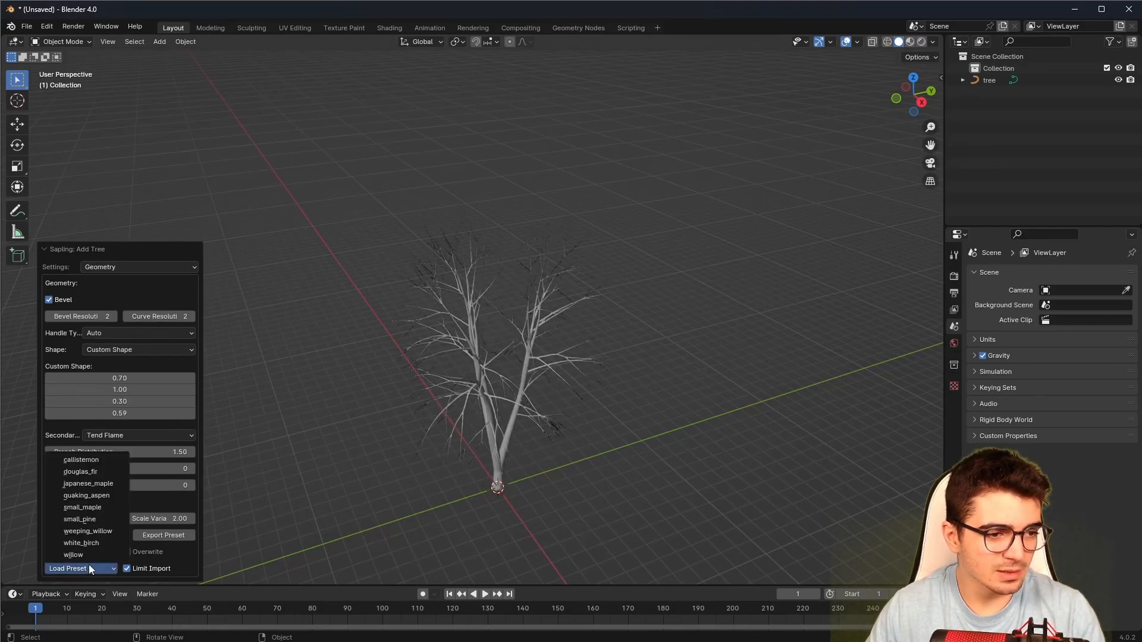
pyautogui.click(66, 474)
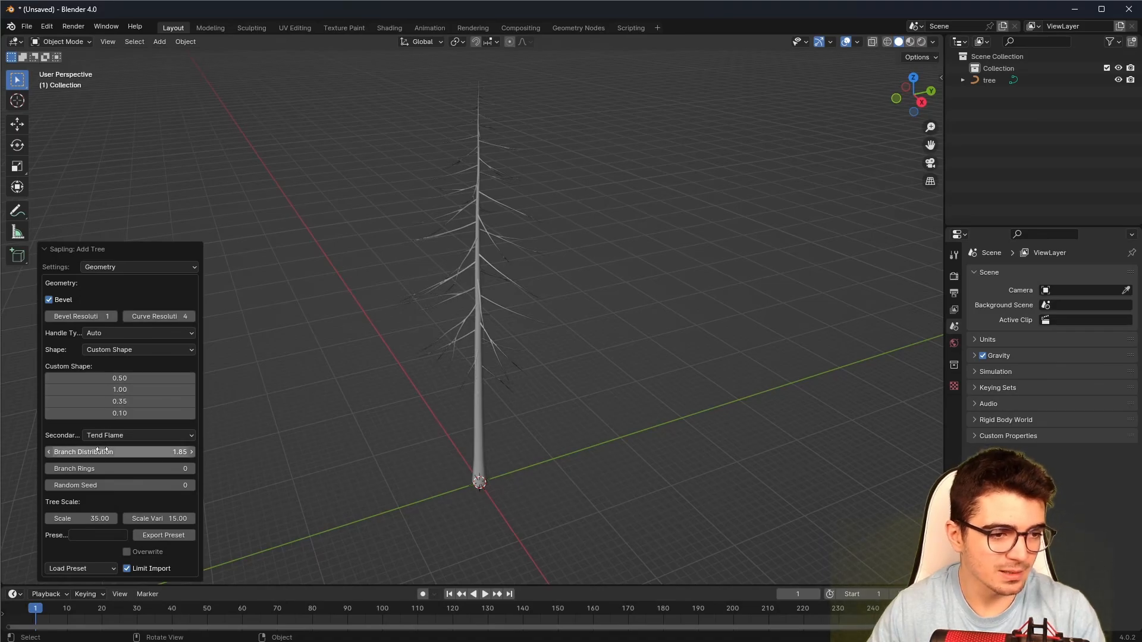
pyautogui.moveTo(101, 450); pyautogui.dragTo(173, 472)
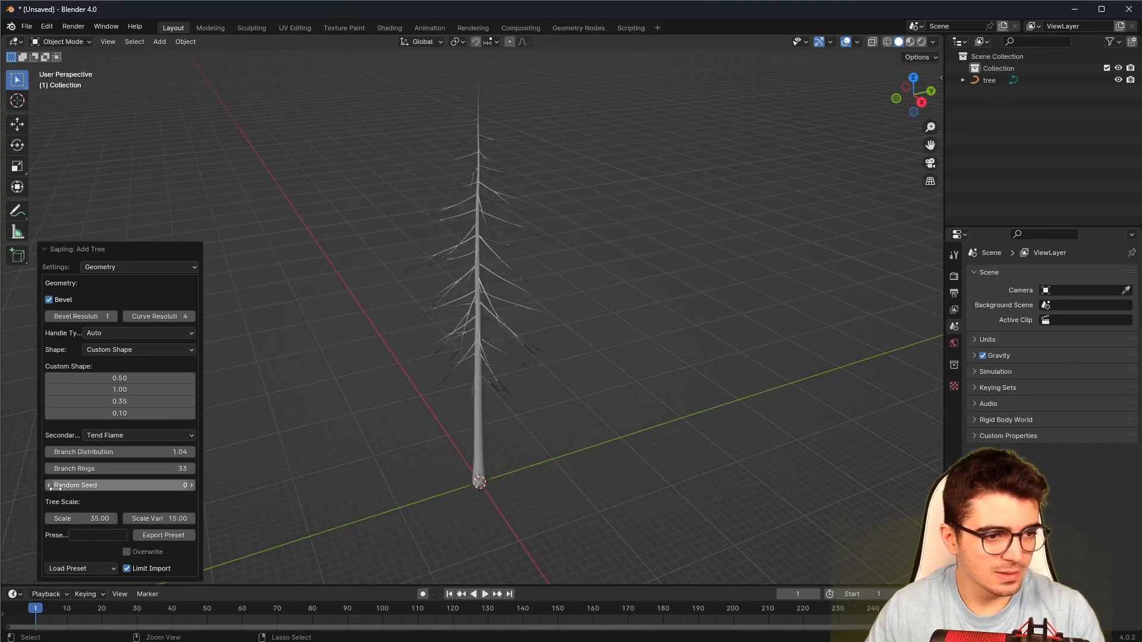
pyautogui.moveTo(111, 486); pyautogui.dragTo(207, 486)
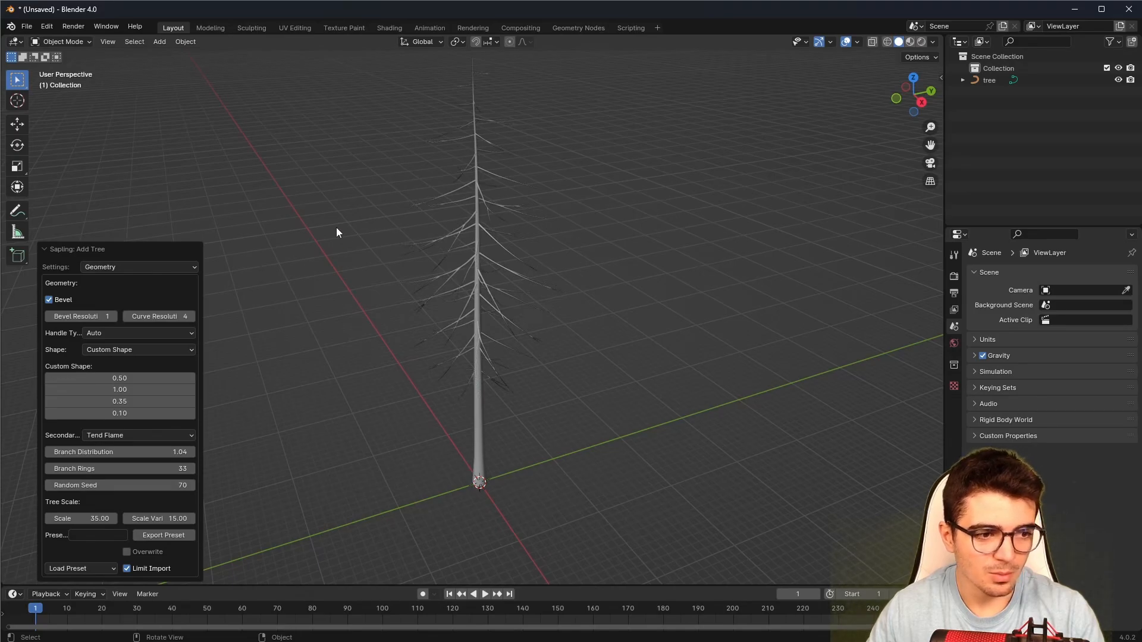
pyautogui.moveTo(84, 519)
pyautogui.mouseDown()
pyautogui.moveTo(99, 518)
pyautogui.moveTo(89, 518)
pyautogui.mouseUp()
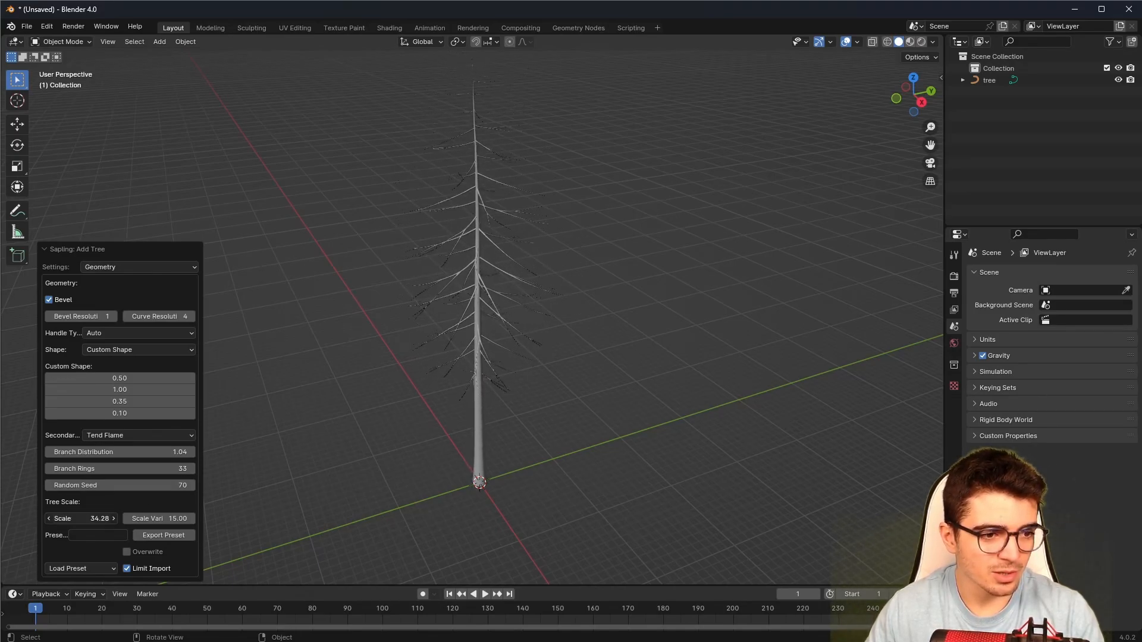
# Show the tree's Branch Radius settings and examine the trunk and branches up close.
pyautogui.click(111, 264)
pyautogui.click(95, 296)
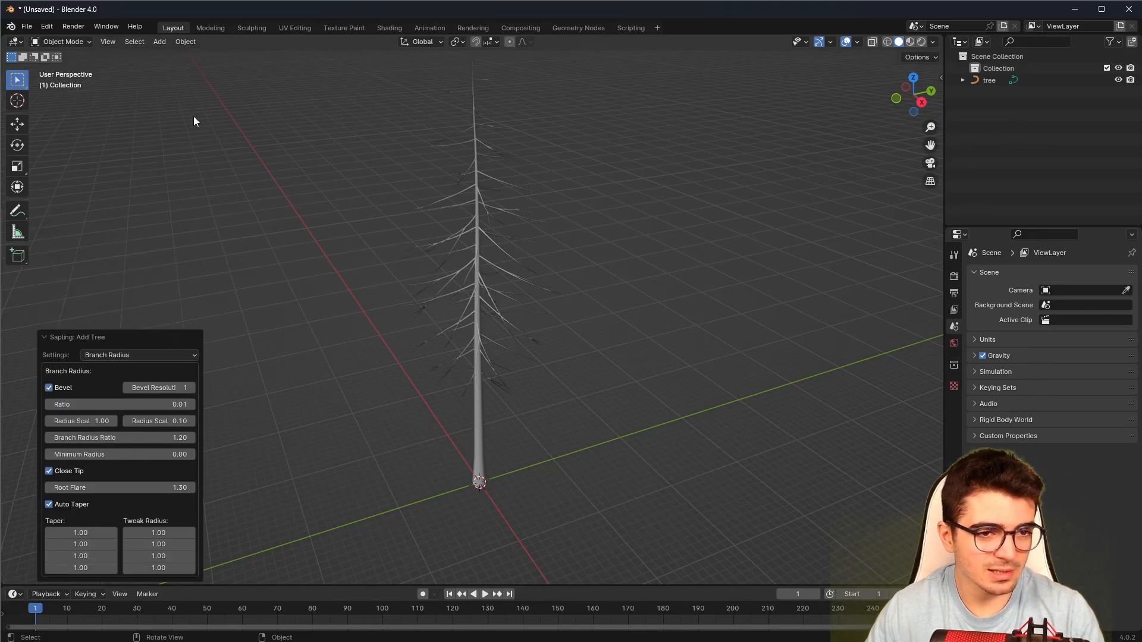
pyautogui.scroll(3, 324, 342)
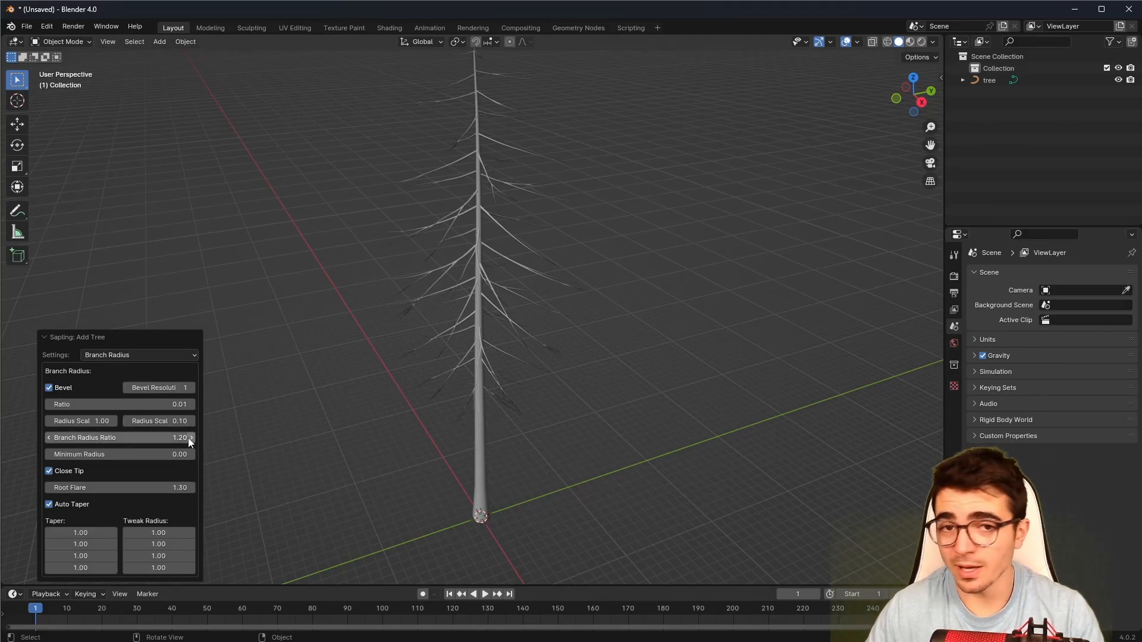
# Show the tree's Branch Splitting settings and raise the branch levels to 4, checking the denser branches up close.
pyautogui.click(112, 356)
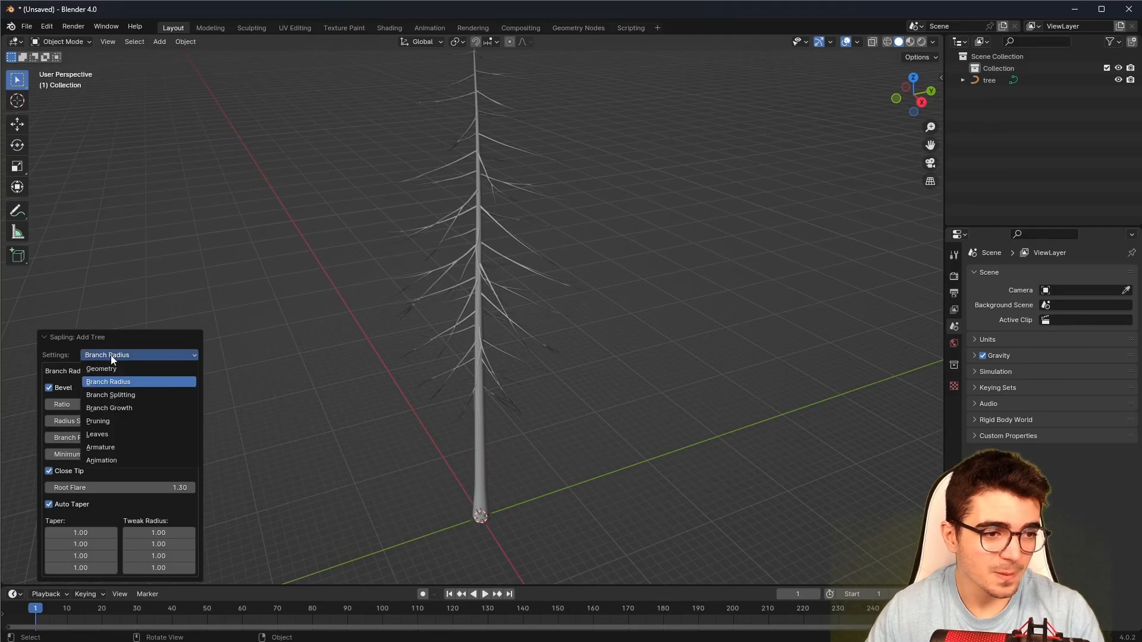
pyautogui.click(138, 395)
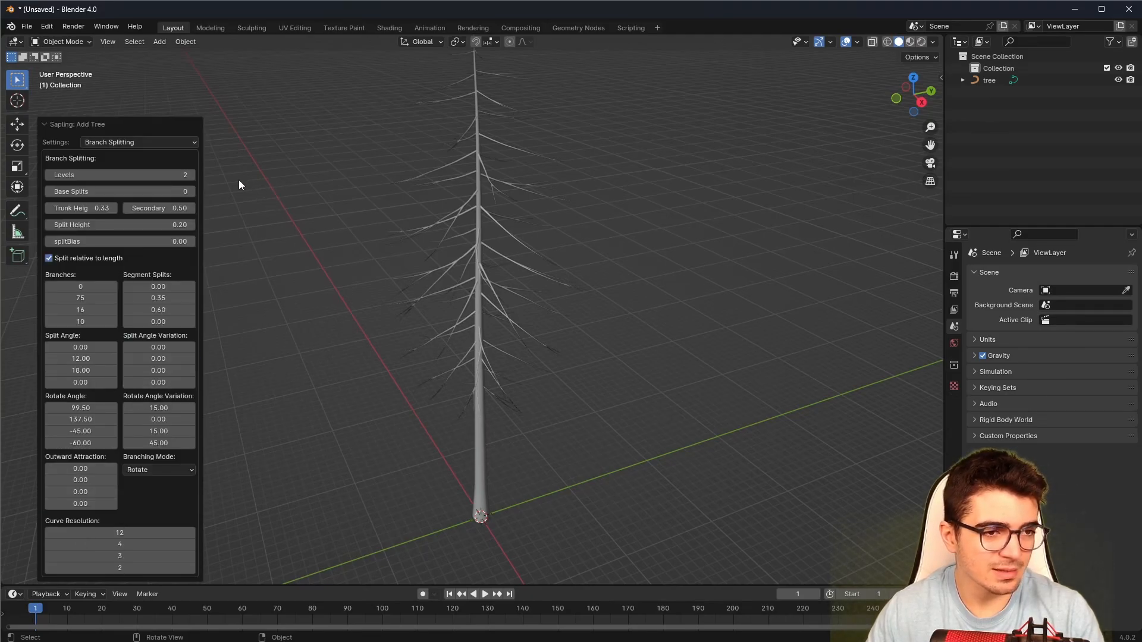
pyautogui.click(191, 175)
pyautogui.scroll(4, 514, 252)
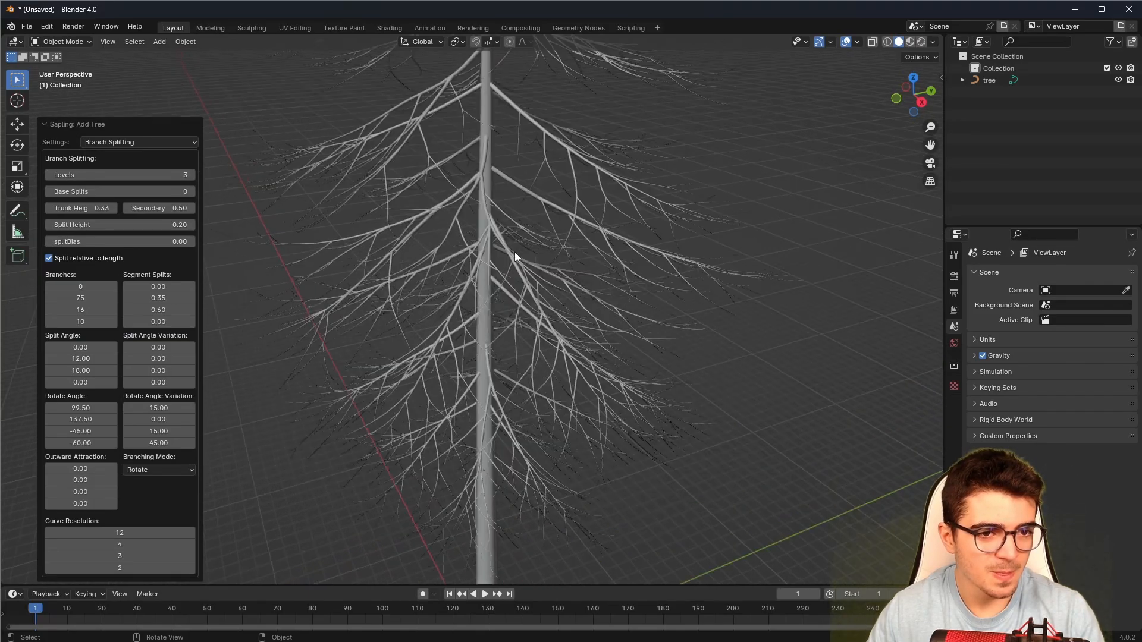
pyautogui.scroll(2, 515, 252)
pyautogui.scroll(2, 526, 260)
pyautogui.moveTo(524, 261); pyautogui.dragTo(487, 284, button='middle')
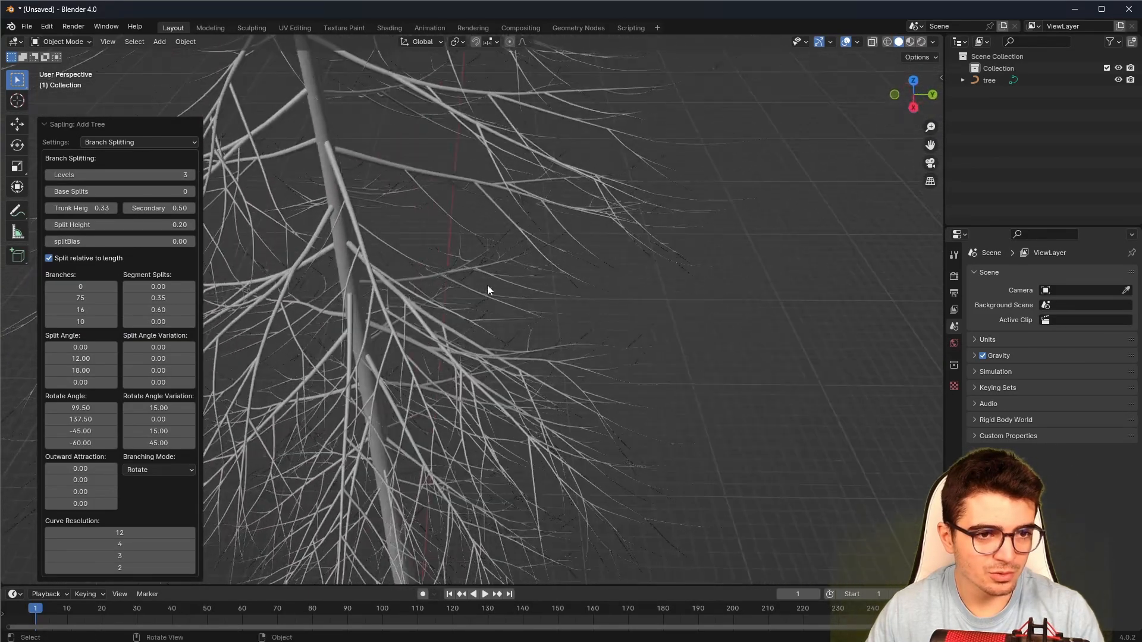
pyautogui.scroll(-5, 470, 212)
pyautogui.moveTo(472, 217); pyautogui.dragTo(395, 303, button='middle')
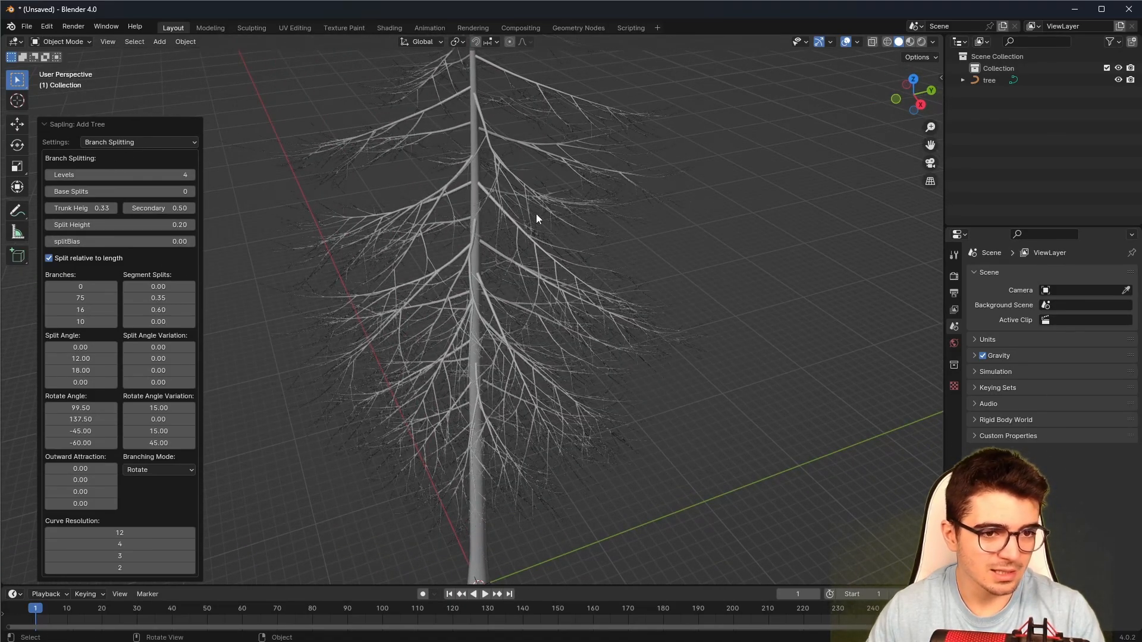
pyautogui.moveTo(487, 286)
pyautogui.mouseDown(button='middle')
pyautogui.moveTo(494, 224)
pyautogui.moveTo(499, 273)
pyautogui.mouseUp(button='middle')
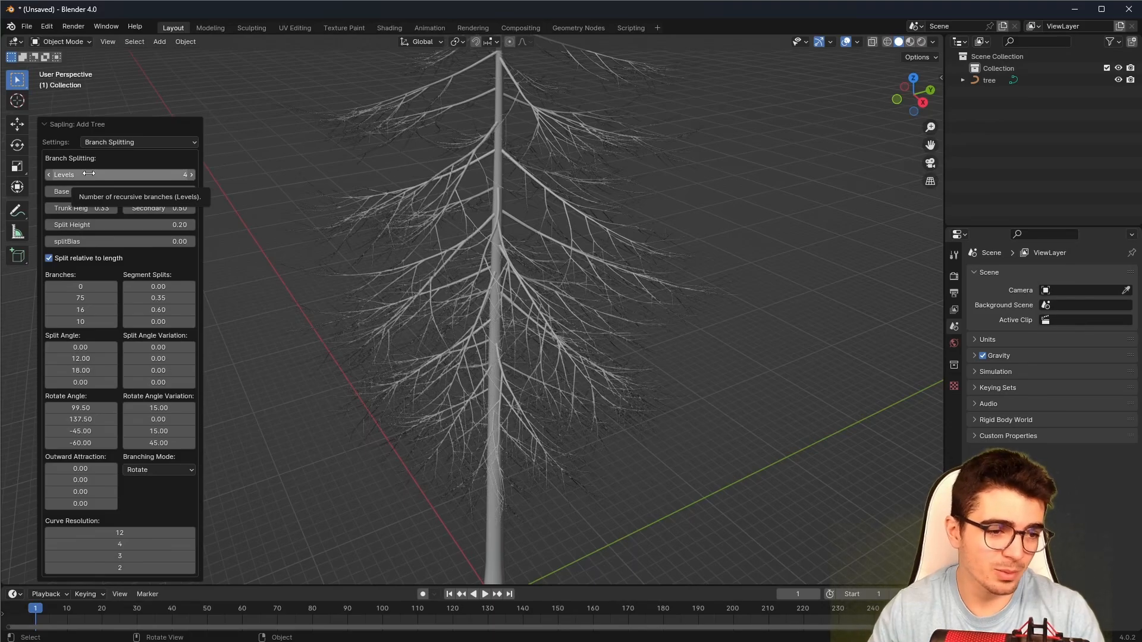
# Open the tree's Leaves settings, set the number of leaves to 1 and turn on Show Leaves.
pyautogui.click(120, 144)
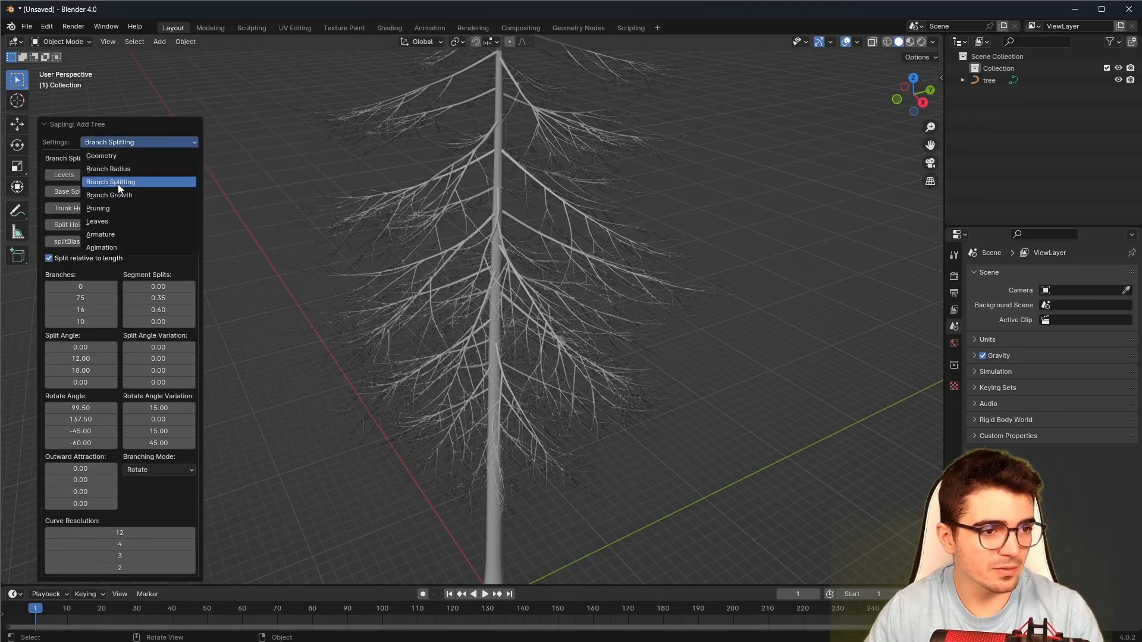
pyautogui.click(99, 222)
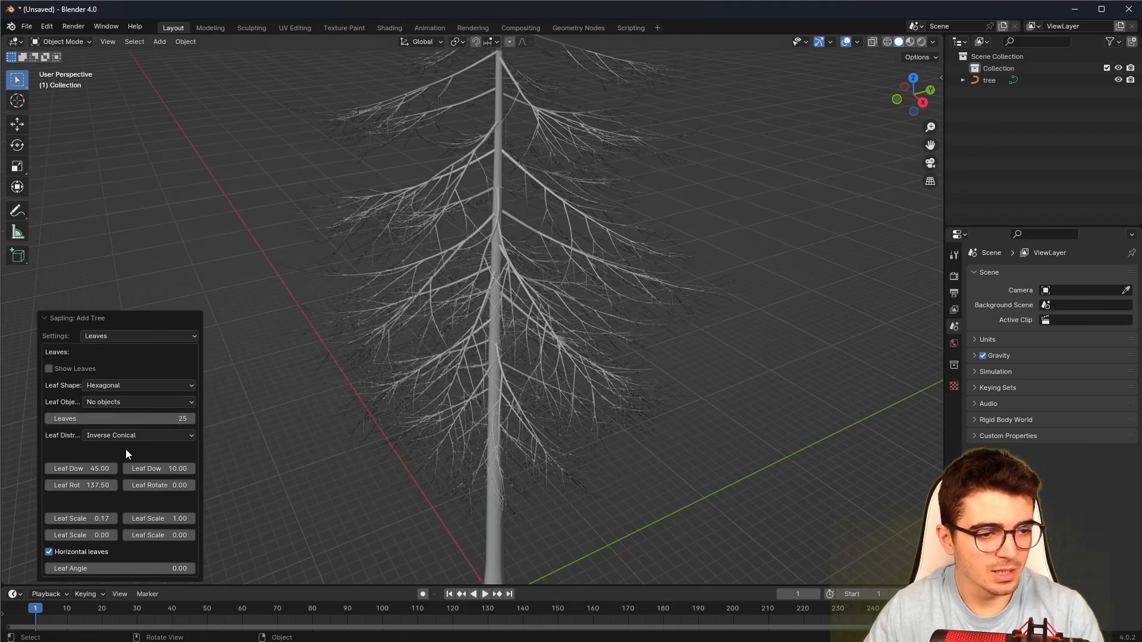
pyautogui.doubleClick(168, 419)
pyautogui.write('1')
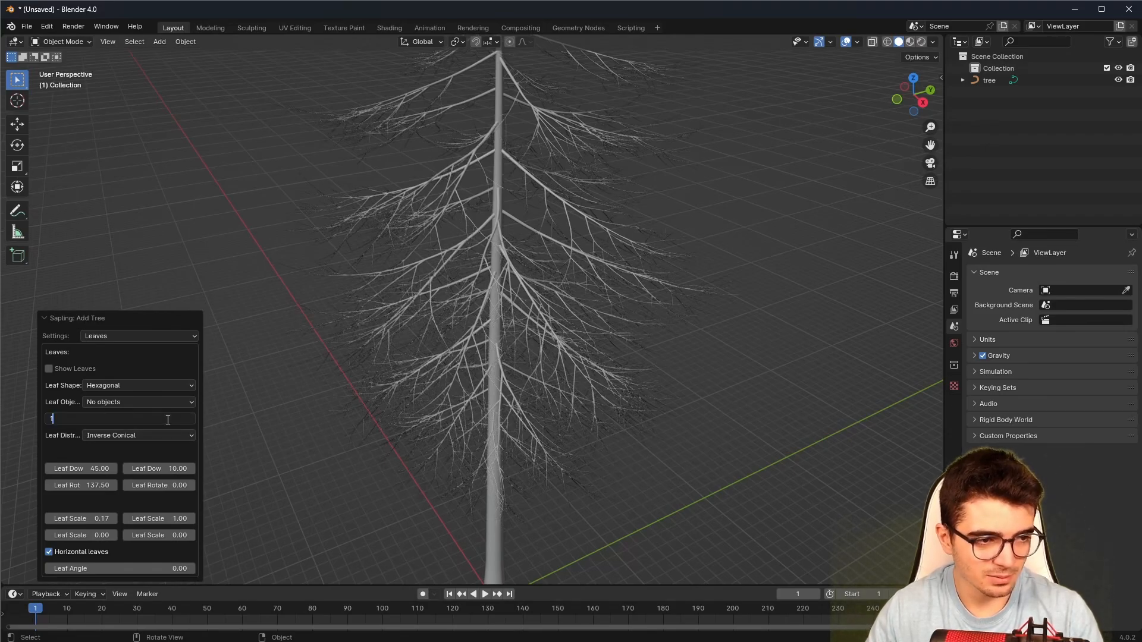
pyautogui.press('Return')
pyautogui.click(49, 369)
# Inspect the small leaves on the branches and increase the leaf scale to 0.70.
pyautogui.scroll(10, 483, 268)
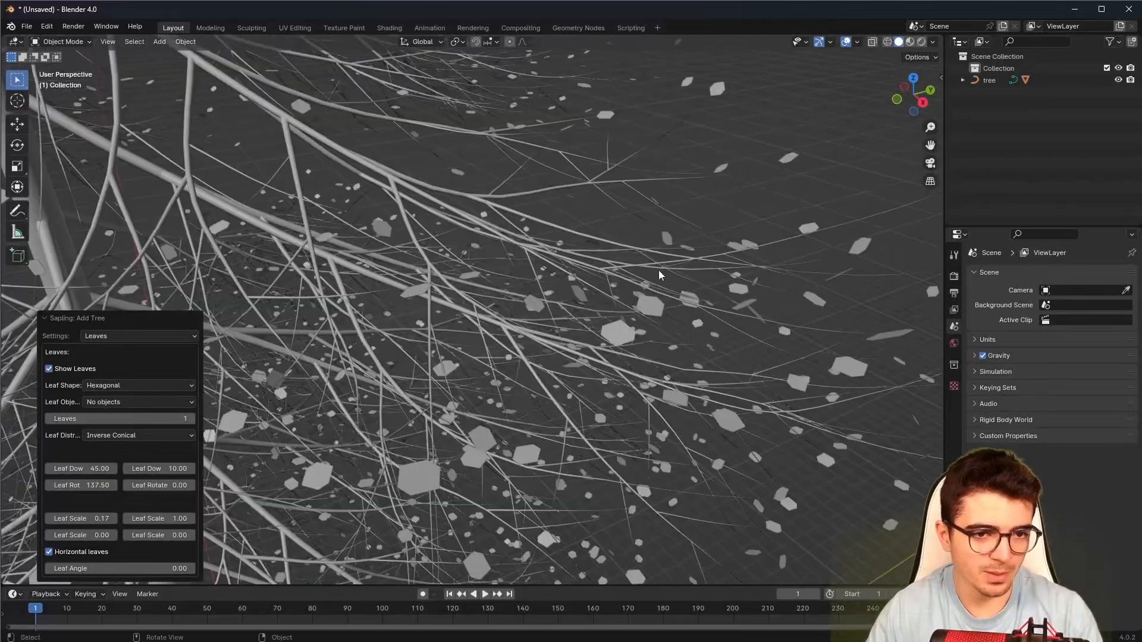
pyautogui.moveTo(688, 367); pyautogui.dragTo(532, 386, button='middle')
pyautogui.moveTo(593, 461); pyautogui.dragTo(469, 499, button='middle')
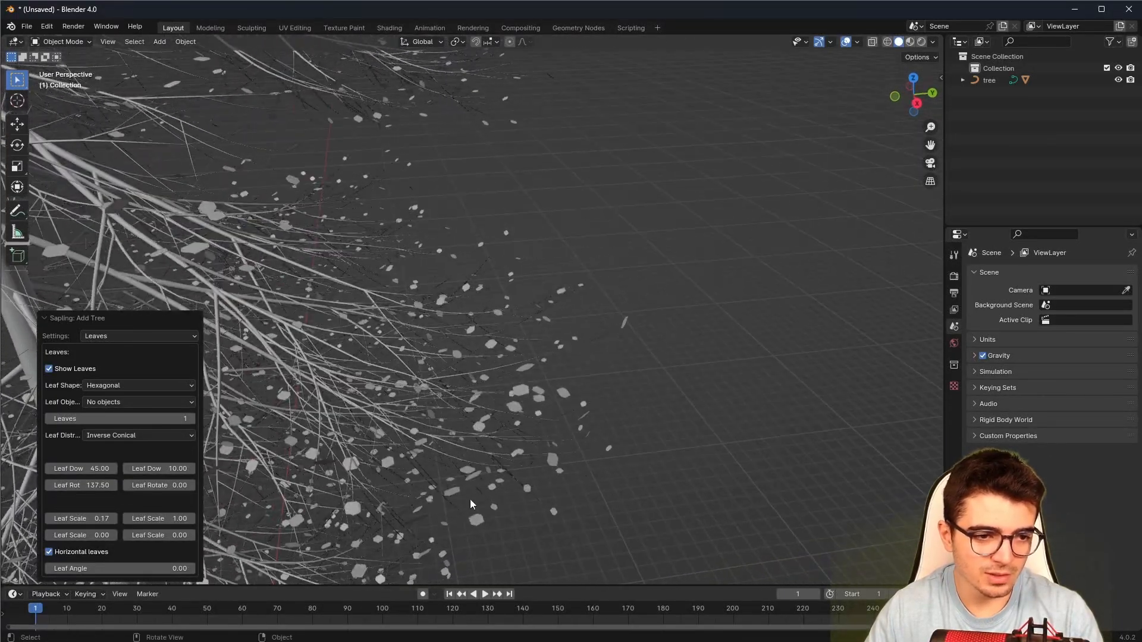
pyautogui.scroll(-5, 404, 436)
pyautogui.moveTo(424, 383); pyautogui.dragTo(545, 368, button='middle')
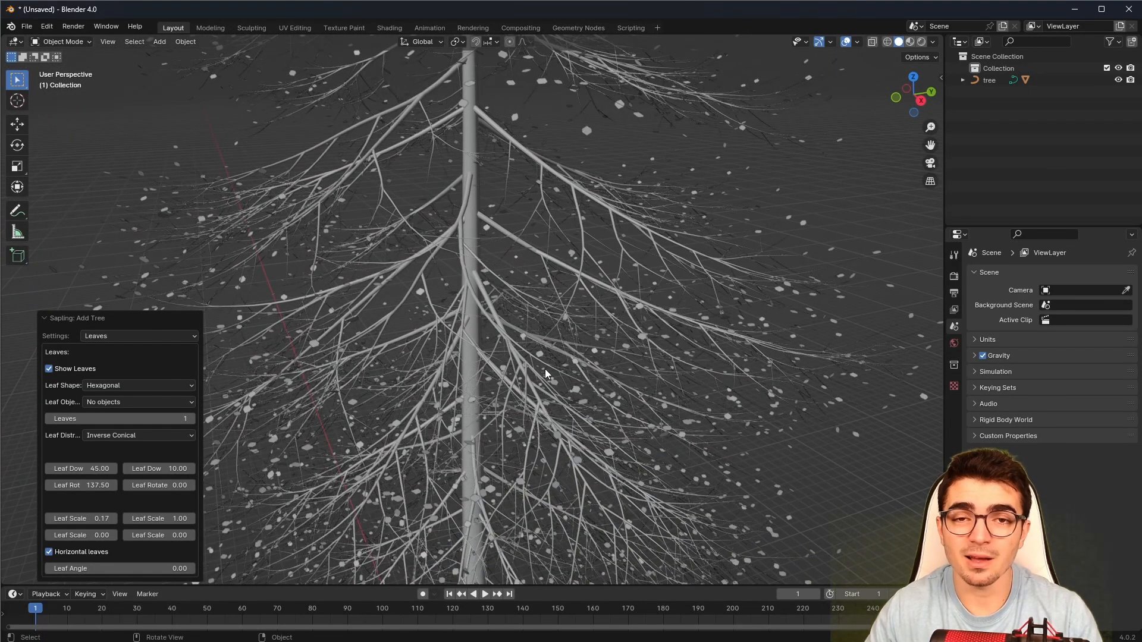
pyautogui.scroll(-2, 356, 404)
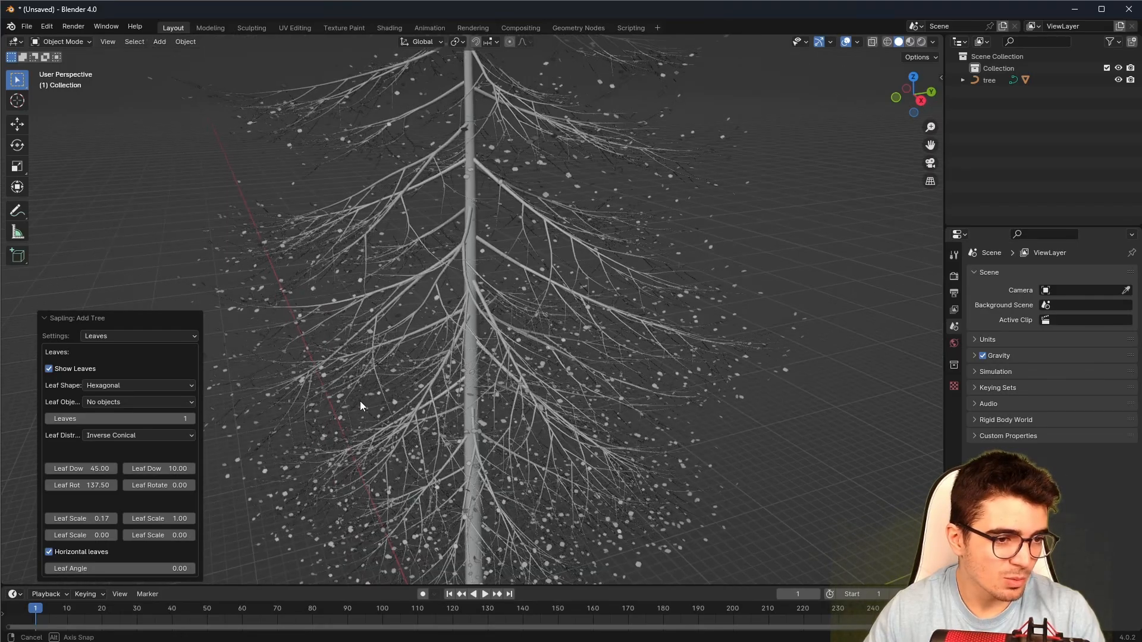
pyautogui.moveTo(360, 401); pyautogui.dragTo(363, 397, button='middle')
pyautogui.scroll(2, 363, 398)
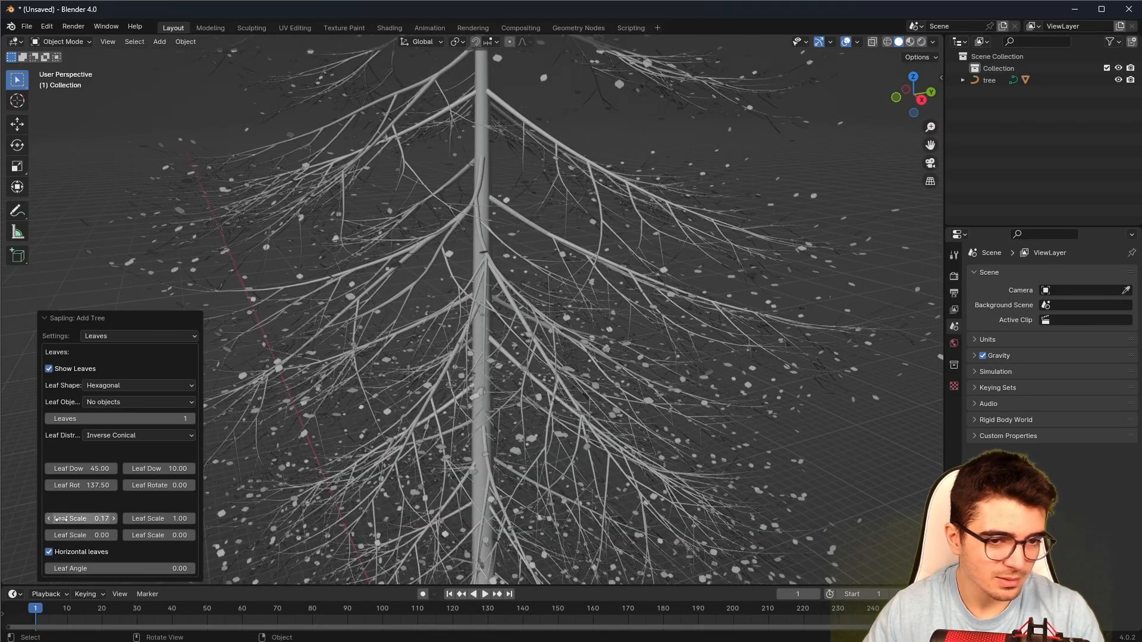
pyautogui.moveTo(83, 518); pyautogui.dragTo(113, 519)
pyautogui.moveTo(535, 356); pyautogui.dragTo(501, 426, button='middle')
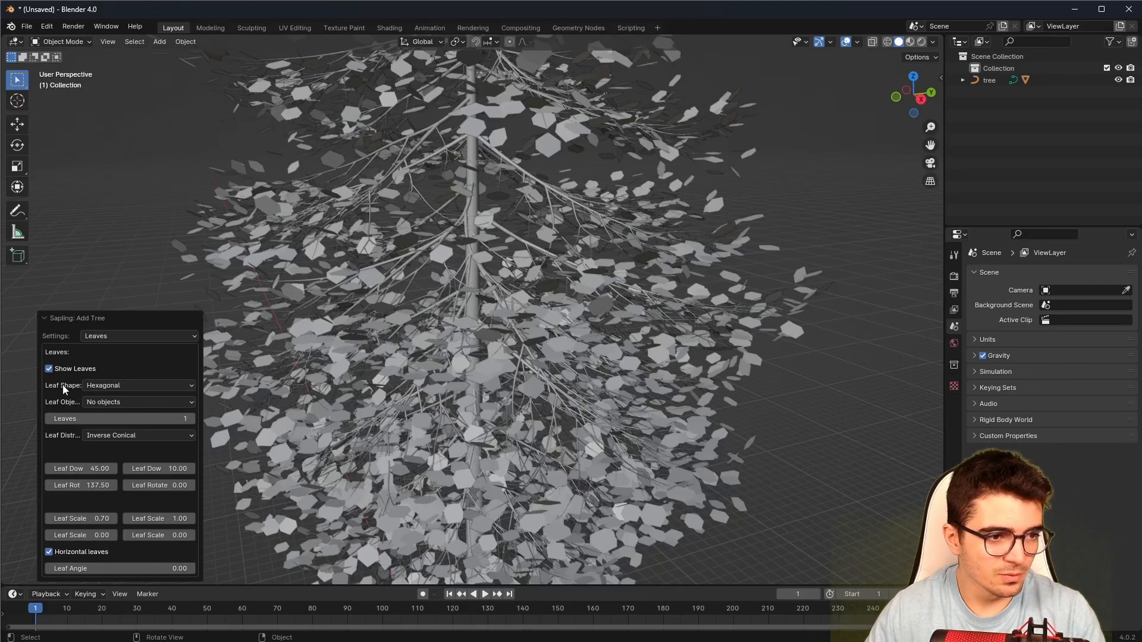
# Keep the Hexagonal leaf shape and set the number of leaves to 10.
pyautogui.click(107, 387)
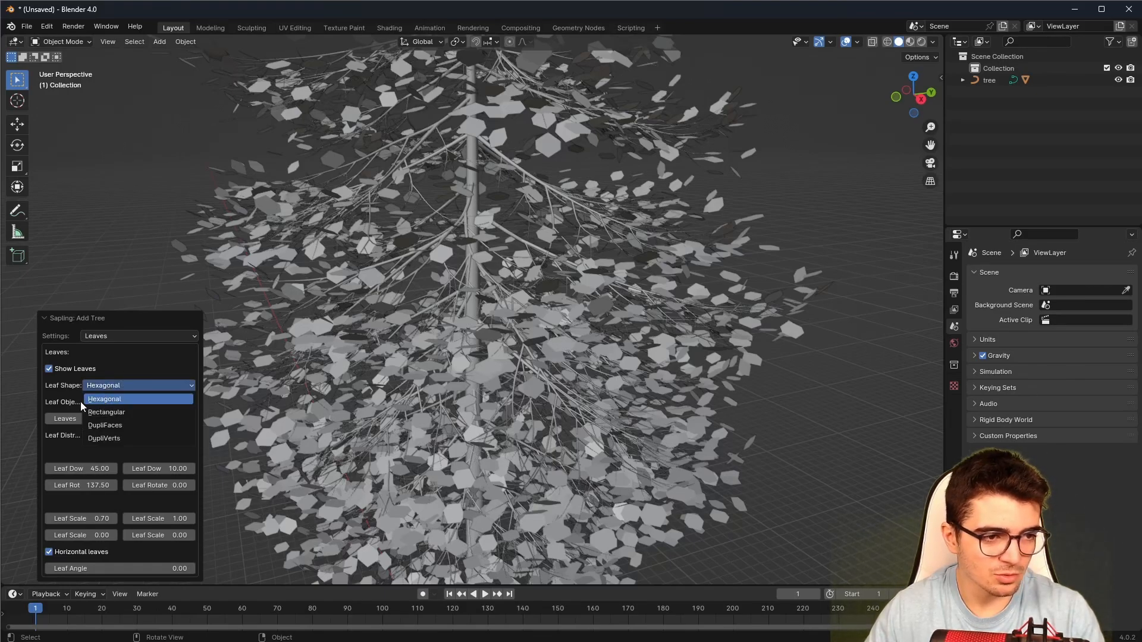
pyautogui.click(105, 400)
pyautogui.click(150, 419)
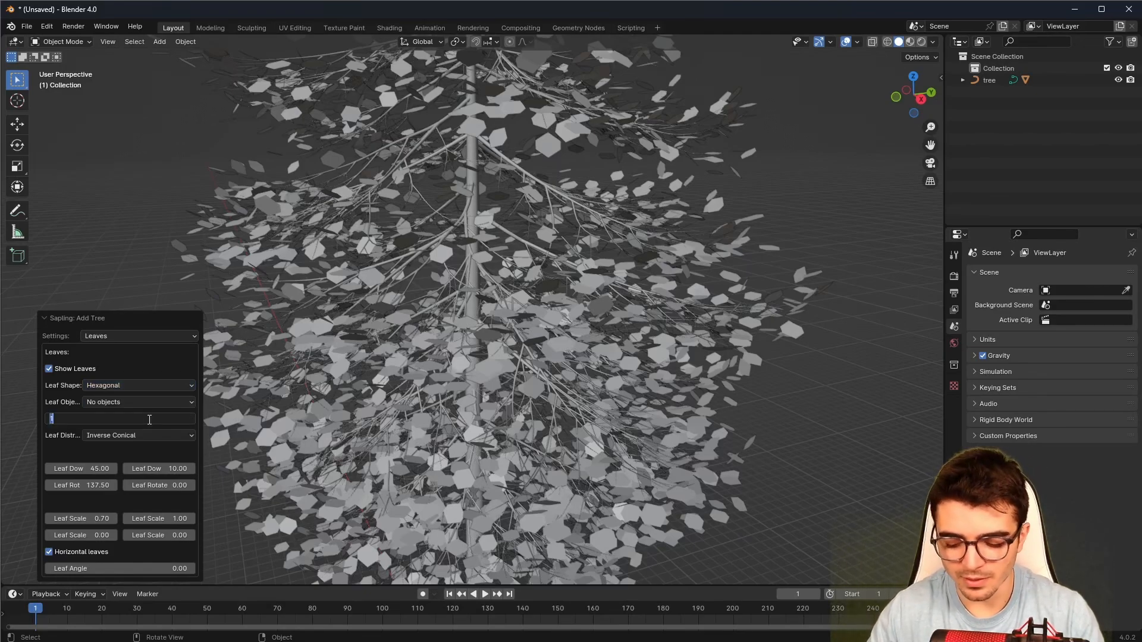
pyautogui.write('10')
pyautogui.press('Return')
pyautogui.moveTo(476, 333); pyautogui.dragTo(466, 333, button='middle')
# Set the number of leaves to 30 and check the foliage.
pyautogui.click(131, 414)
pyautogui.write('3')
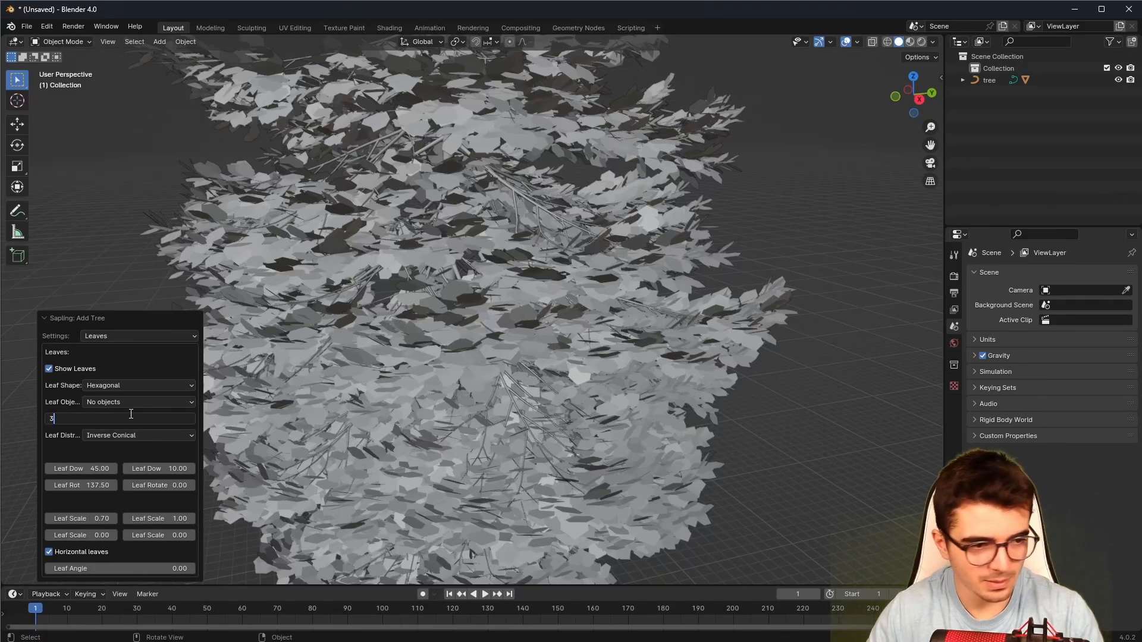
pyautogui.write('0')
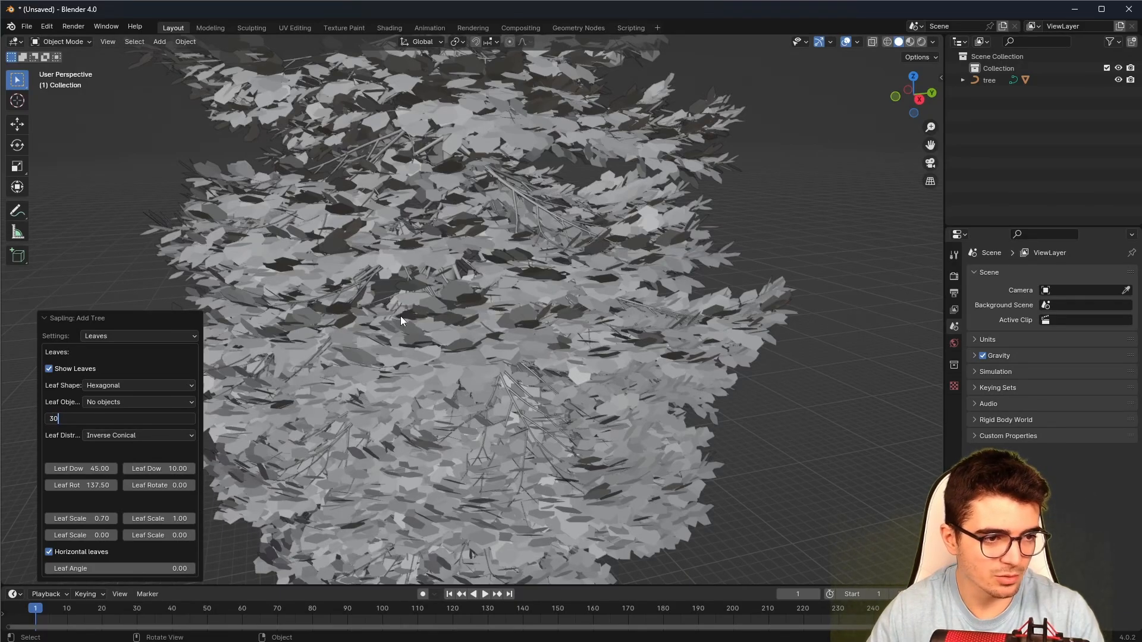
pyautogui.press('Return')
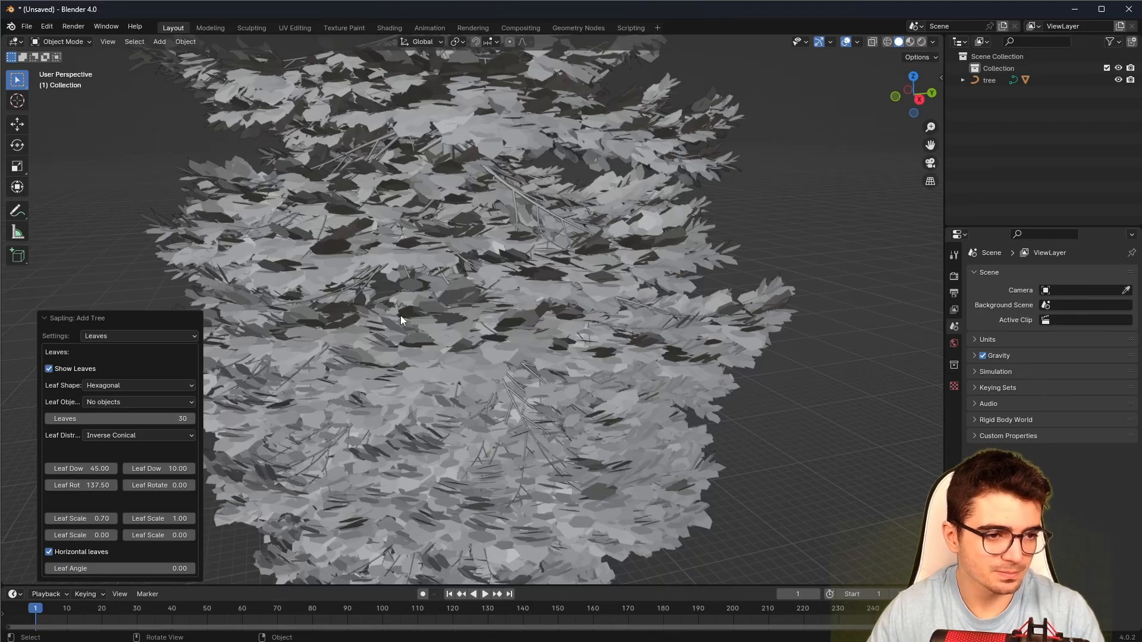
pyautogui.moveTo(401, 320)
pyautogui.mouseDown(button='middle')
pyautogui.moveTo(397, 362)
pyautogui.moveTo(401, 302)
pyautogui.moveTo(404, 318)
pyautogui.mouseUp(button='middle')
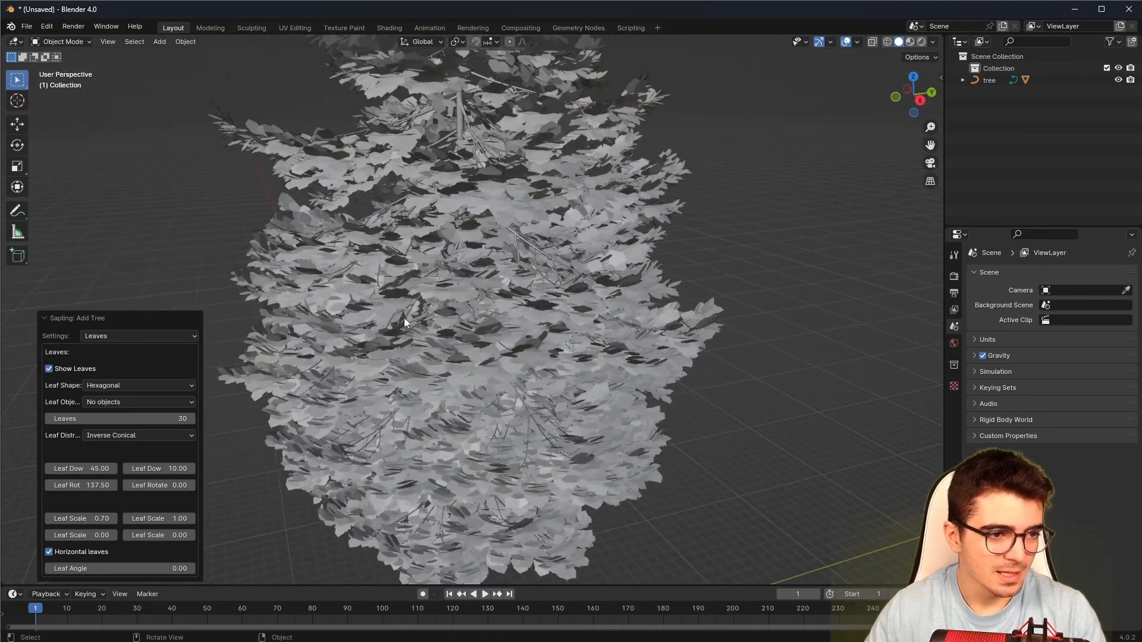
# Collapse the tree's creation settings, select the trunk and the leaves in turn, and examine the whole tree.
pyautogui.click(60, 316)
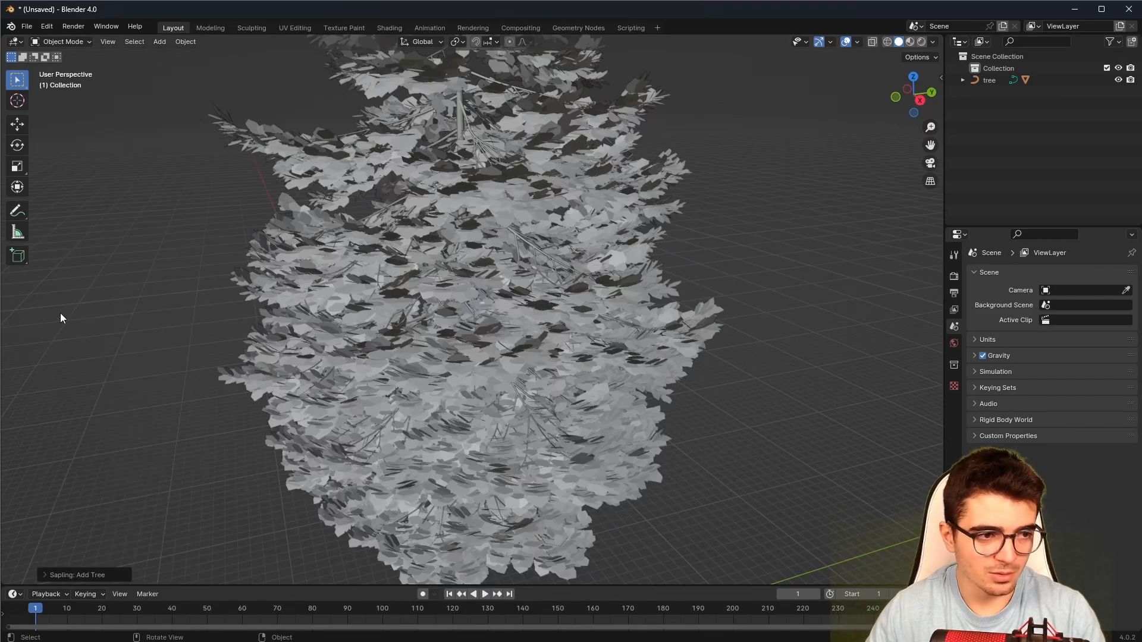
pyautogui.scroll(-5, 117, 305)
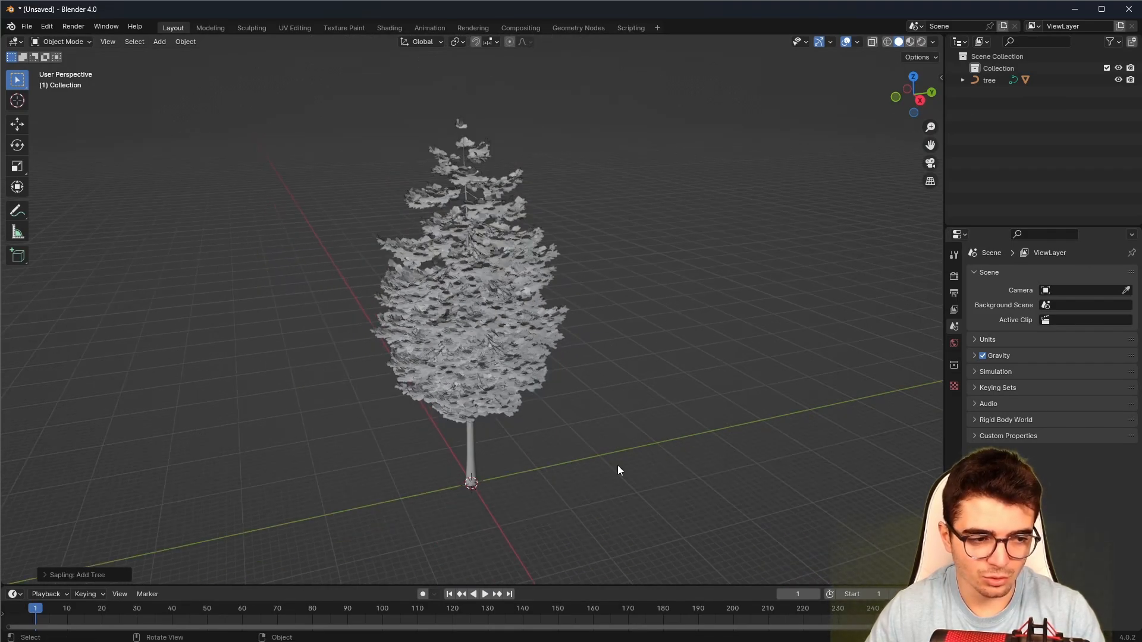
pyautogui.click(470, 452)
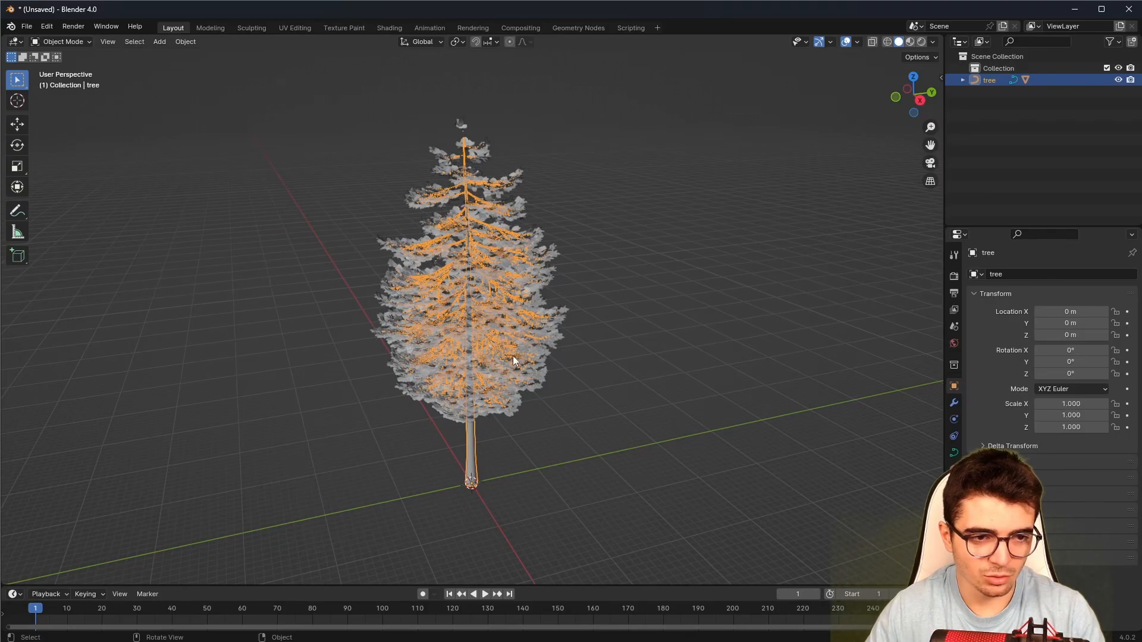
pyautogui.click(545, 313)
pyautogui.scroll(4, 492, 348)
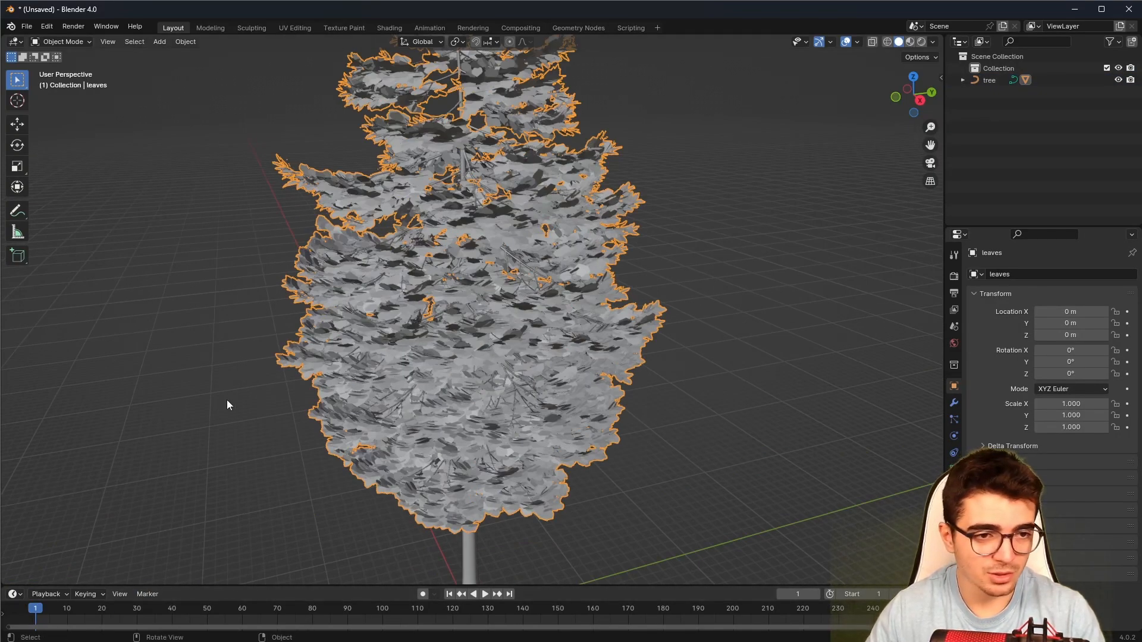
pyautogui.scroll(-3, 630, 408)
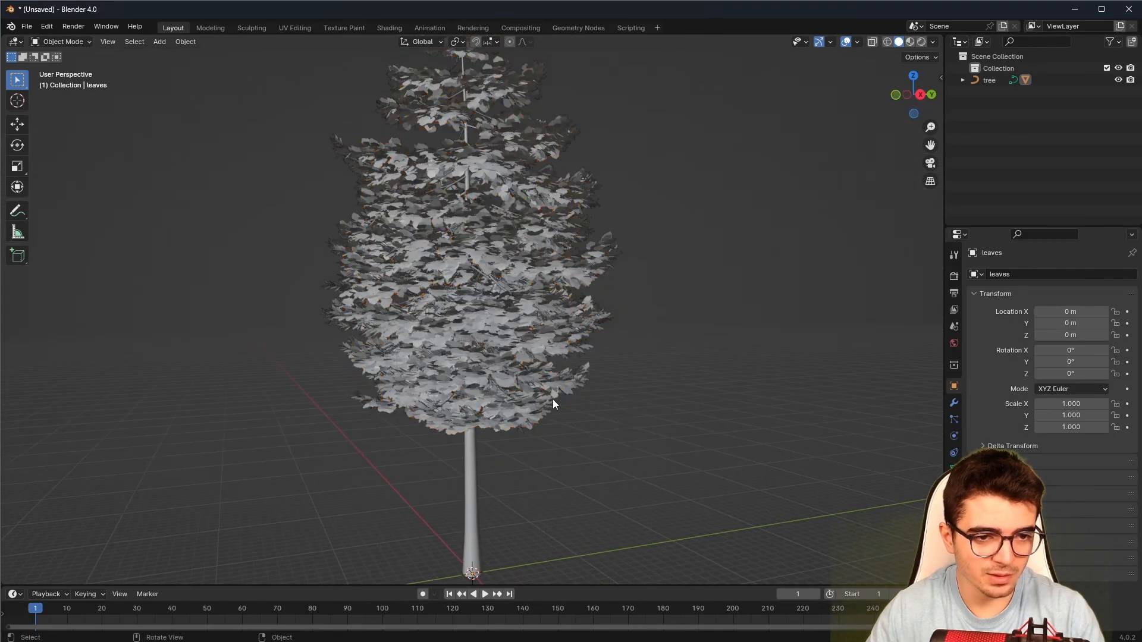
pyautogui.scroll(3, 637, 366)
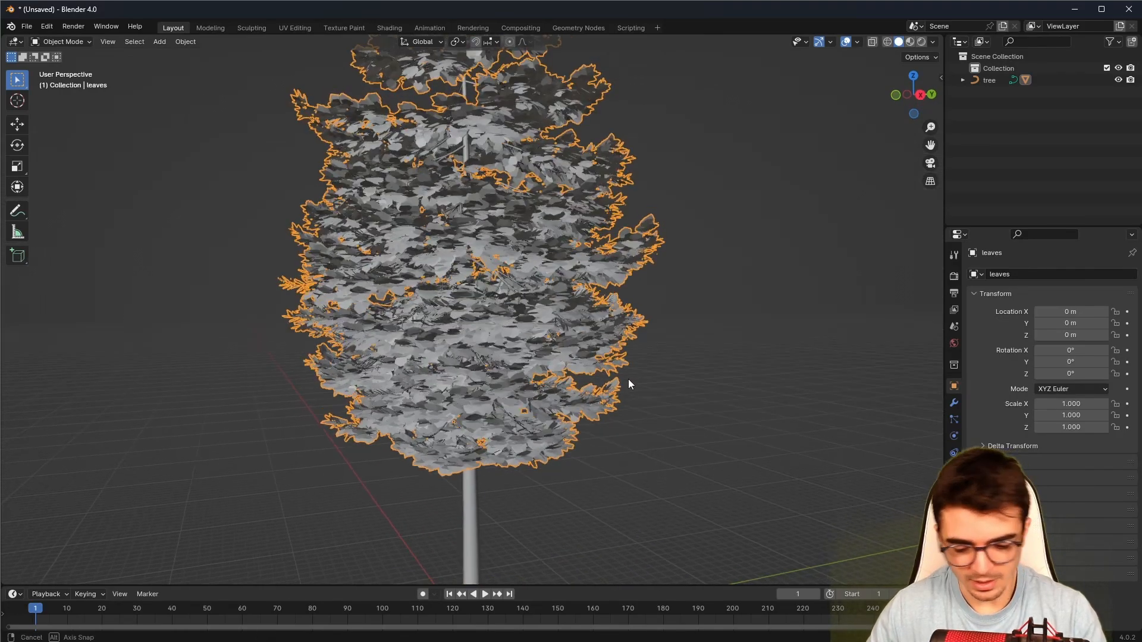
# Bring back the tree's Sapling creation settings as a floating window beside the foliage.
pyautogui.press('F9')
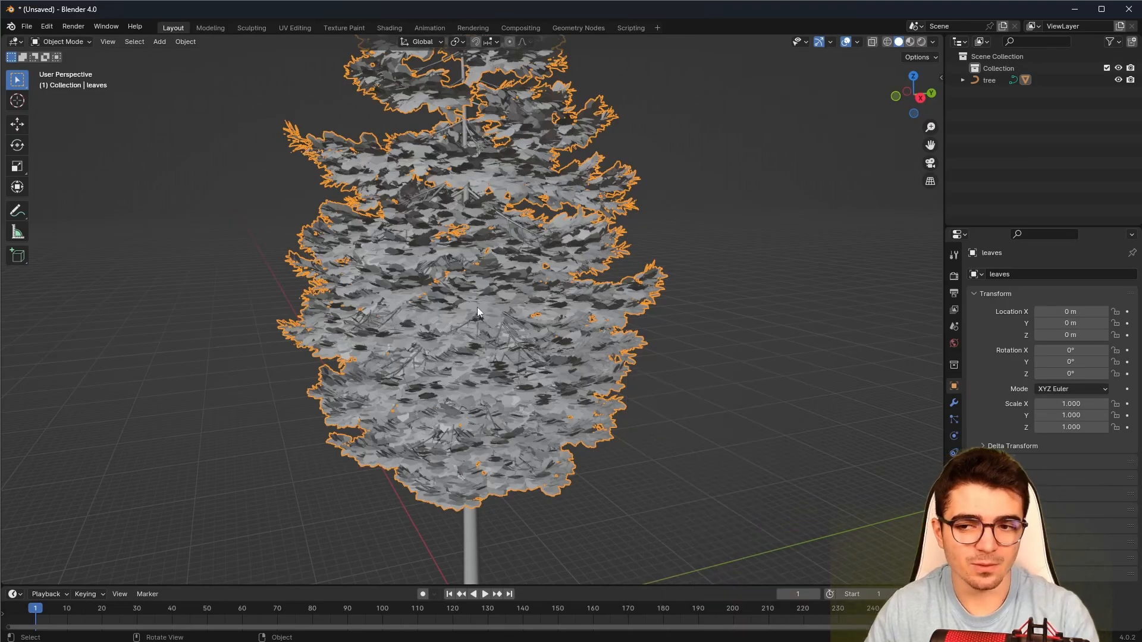
pyautogui.press('F9')
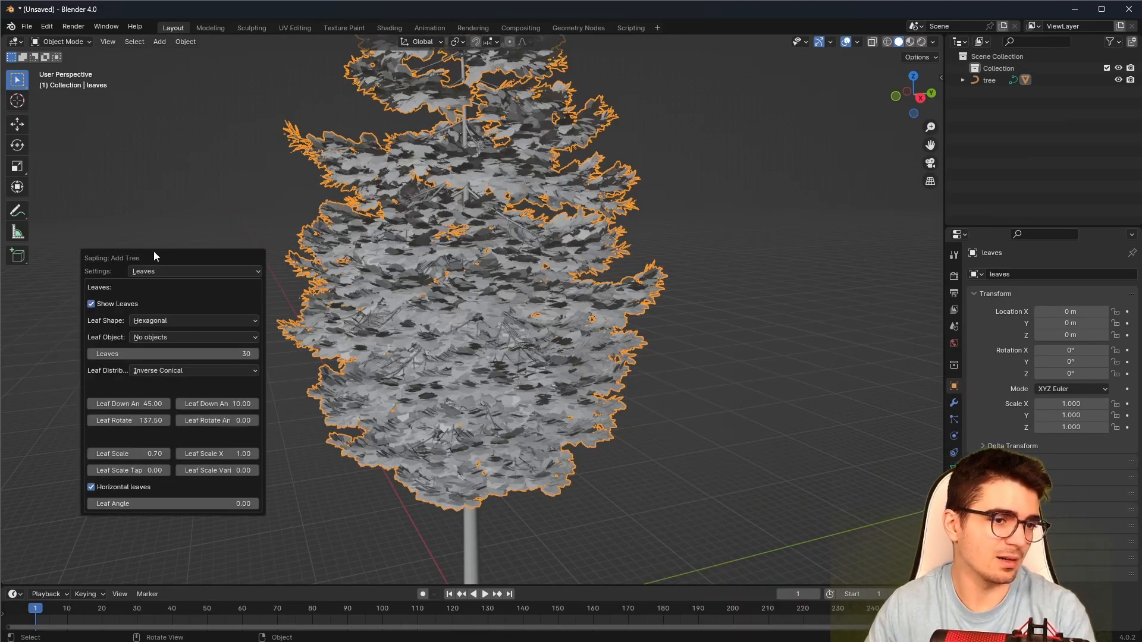
pyautogui.moveTo(153, 255); pyautogui.dragTo(129, 283)
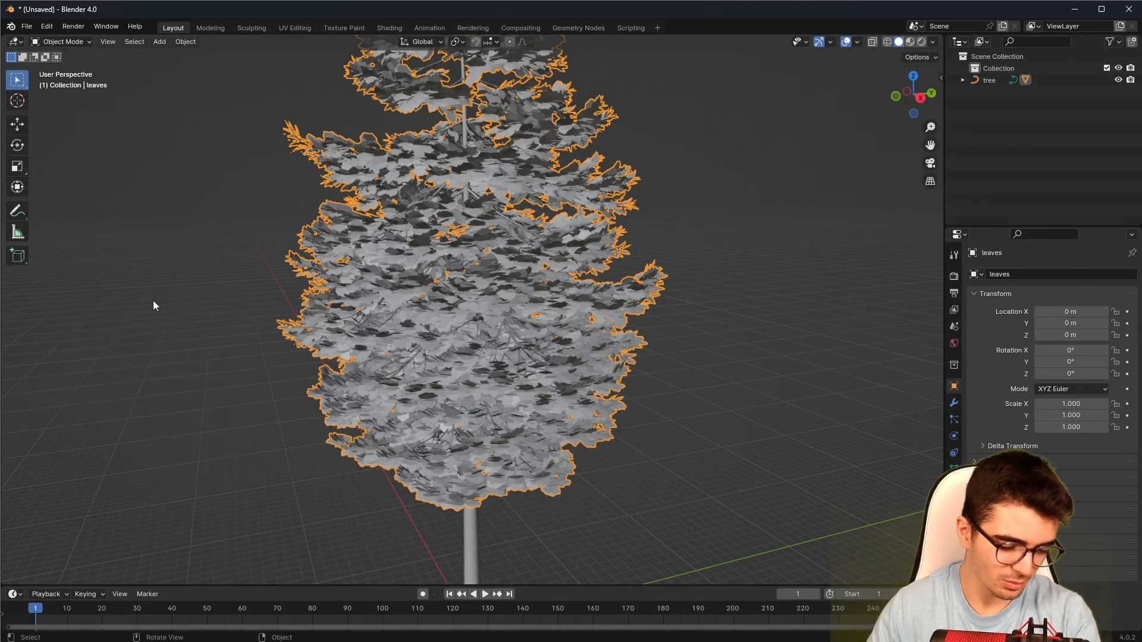
pyautogui.press('F9')
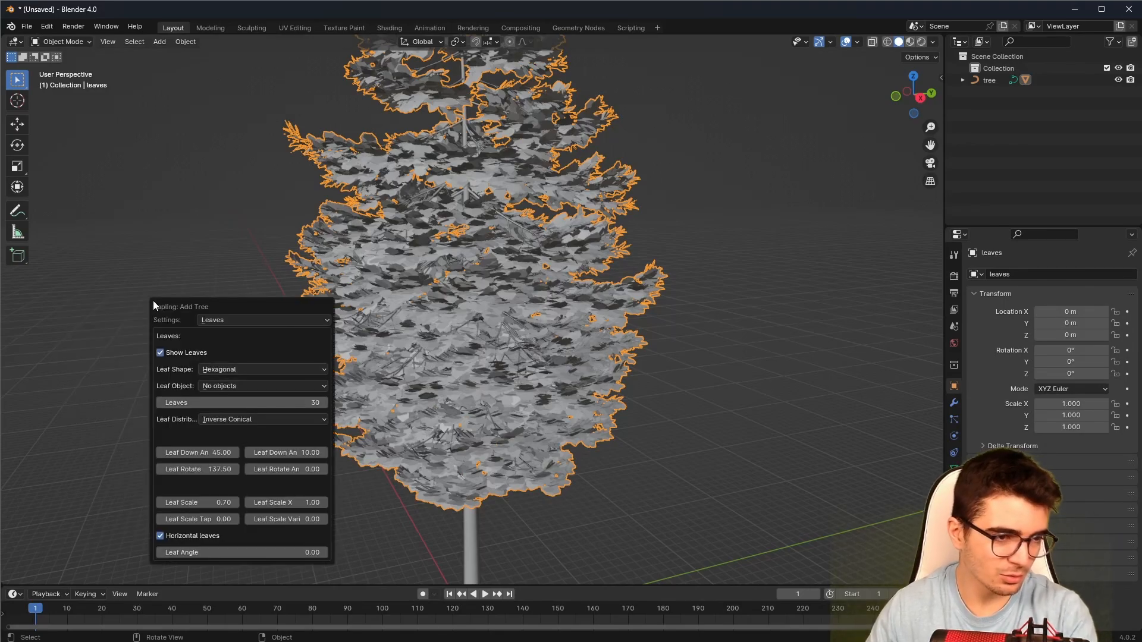
# Enable Use Armature in the tree's Armature settings and show its Animation settings.
pyautogui.click(226, 317)
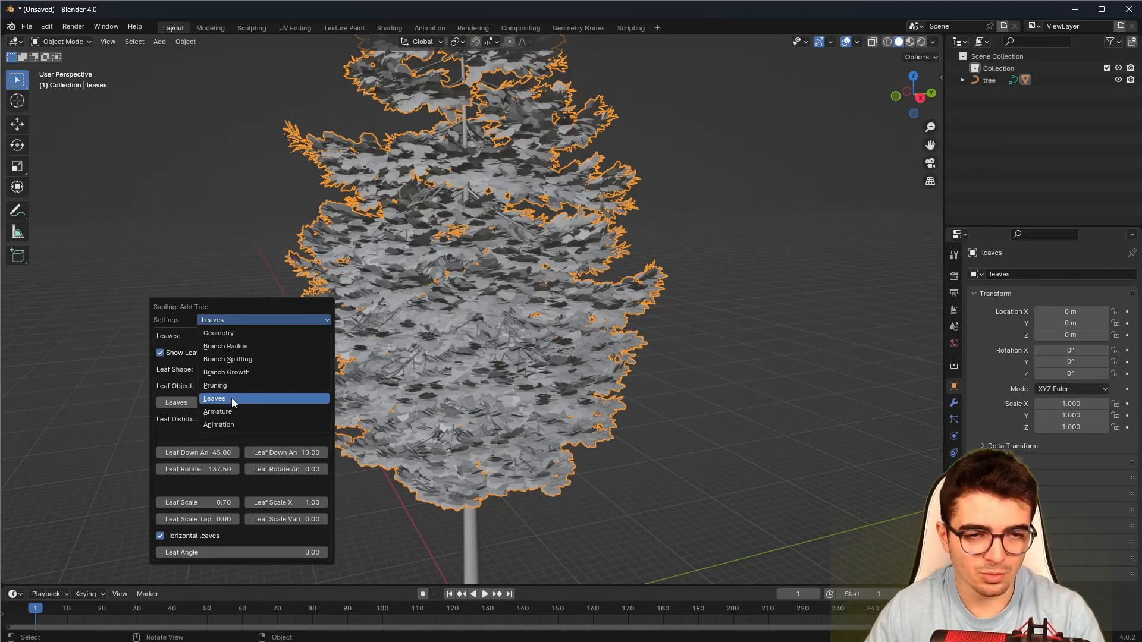
pyautogui.click(219, 411)
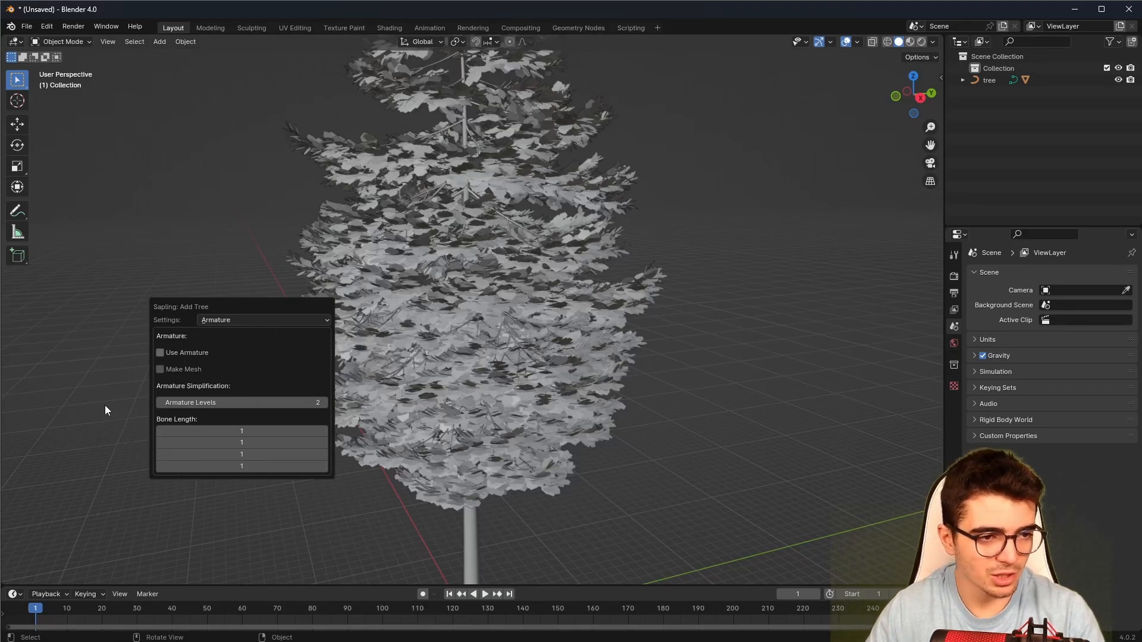
pyautogui.click(273, 355)
pyautogui.click(292, 366)
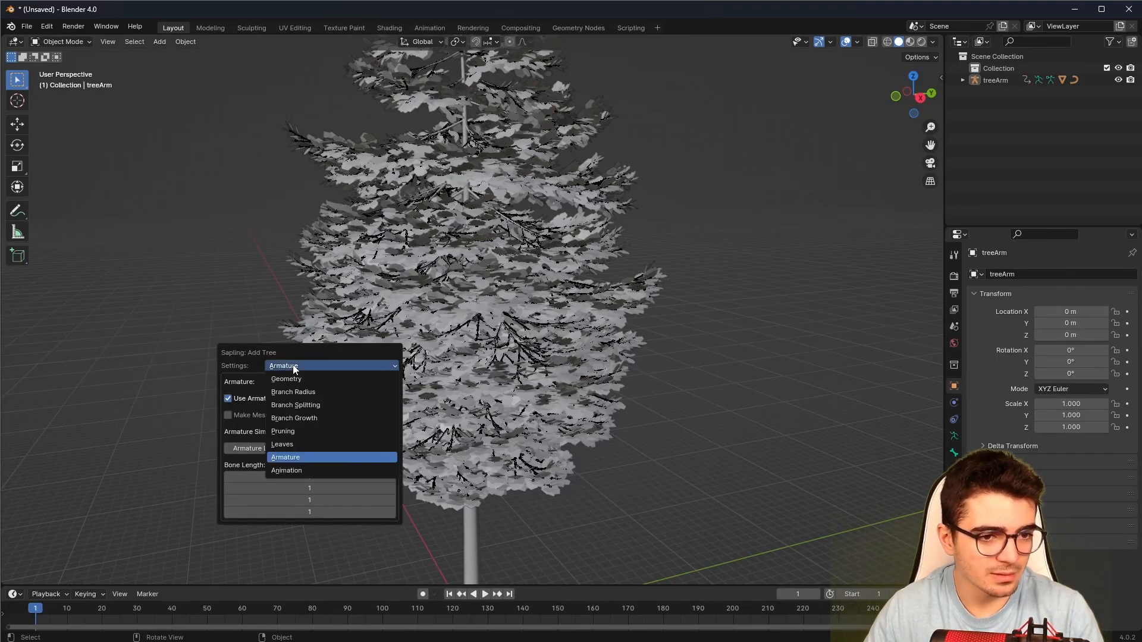
pyautogui.click(278, 470)
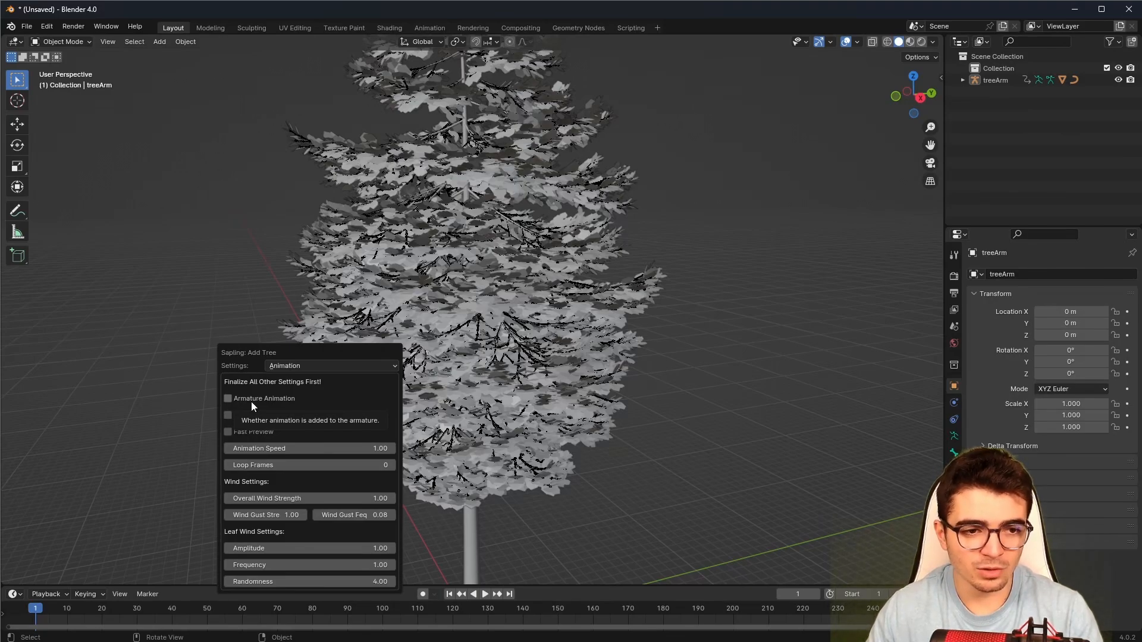
# Turn on Armature Animation in the tree's Sapling Animation settings.
pyautogui.scroll(4, 474, 343)
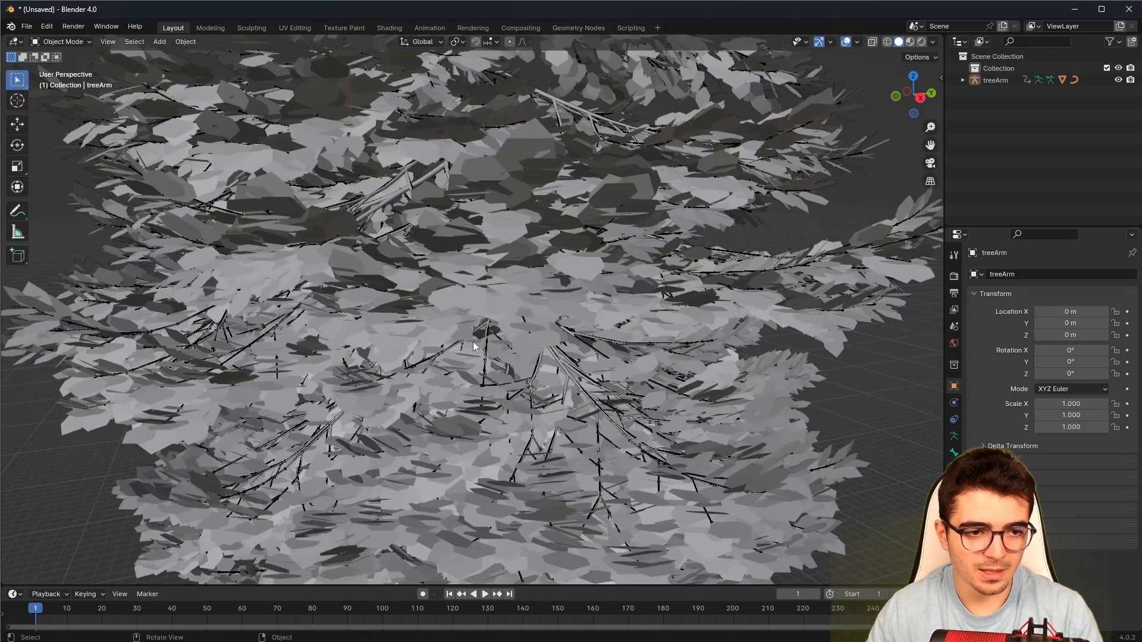
pyautogui.scroll(-5, 474, 346)
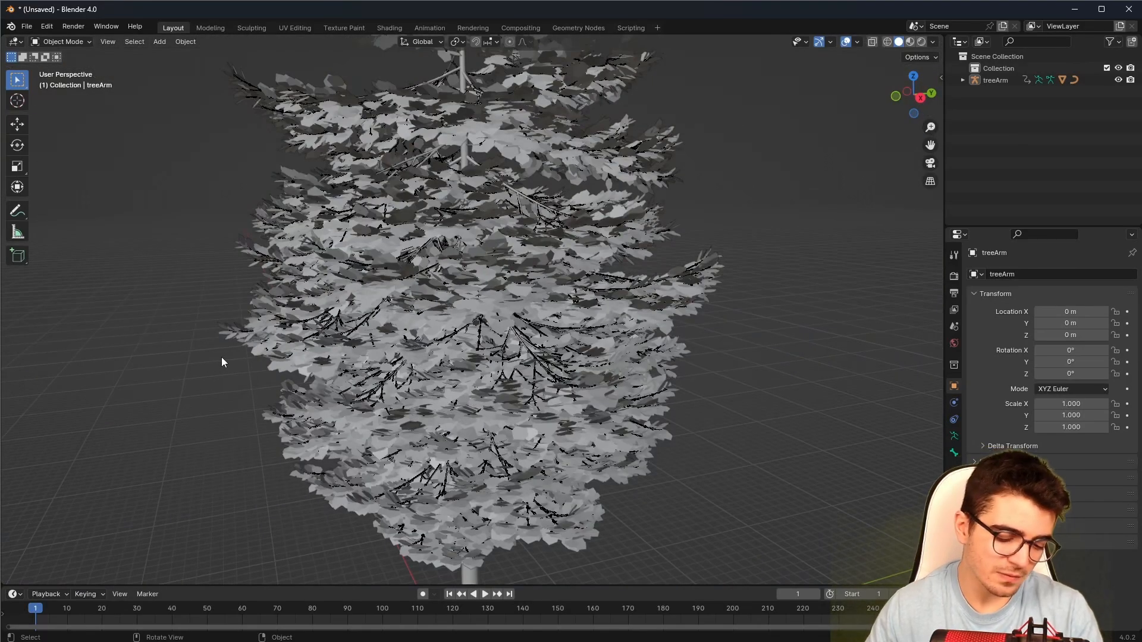
pyautogui.press('F9')
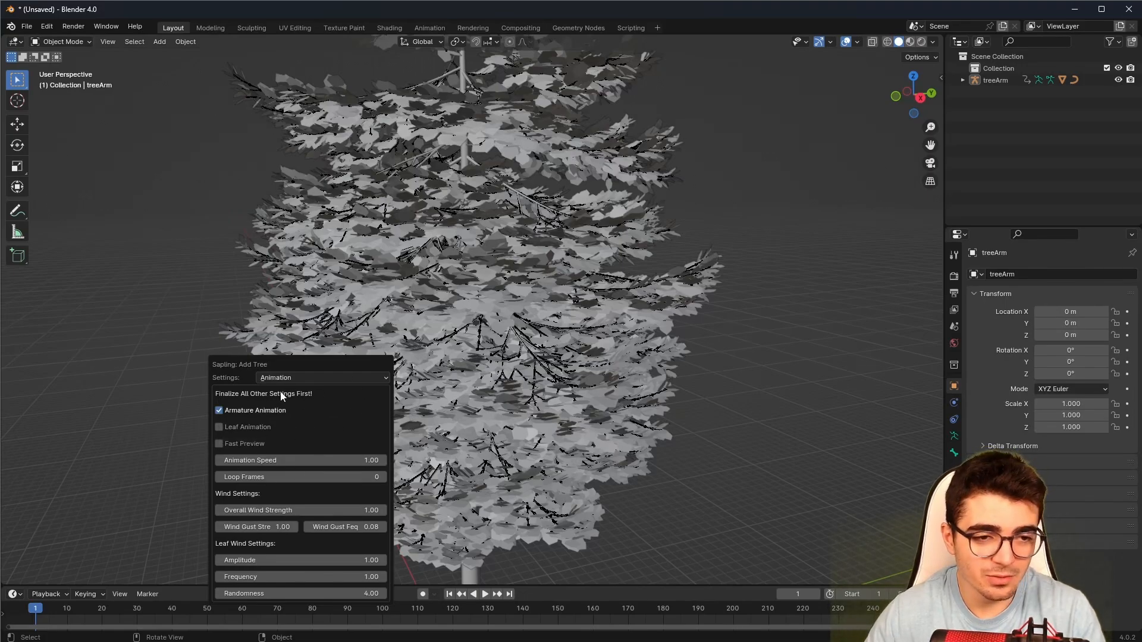
# Select the leaves, enlarge the timeline, and preview the tree's wind animation before returning to frame 1.
pyautogui.click(717, 290)
pyautogui.moveTo(717, 290); pyautogui.dragTo(708, 416, button='middle')
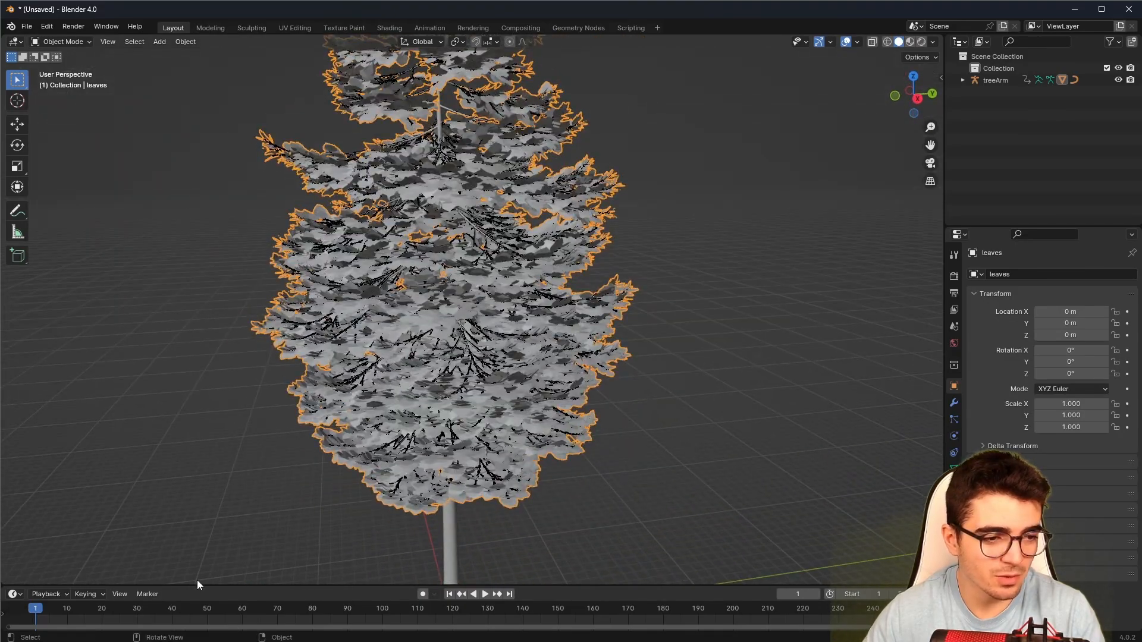
pyautogui.moveTo(198, 585); pyautogui.dragTo(197, 497)
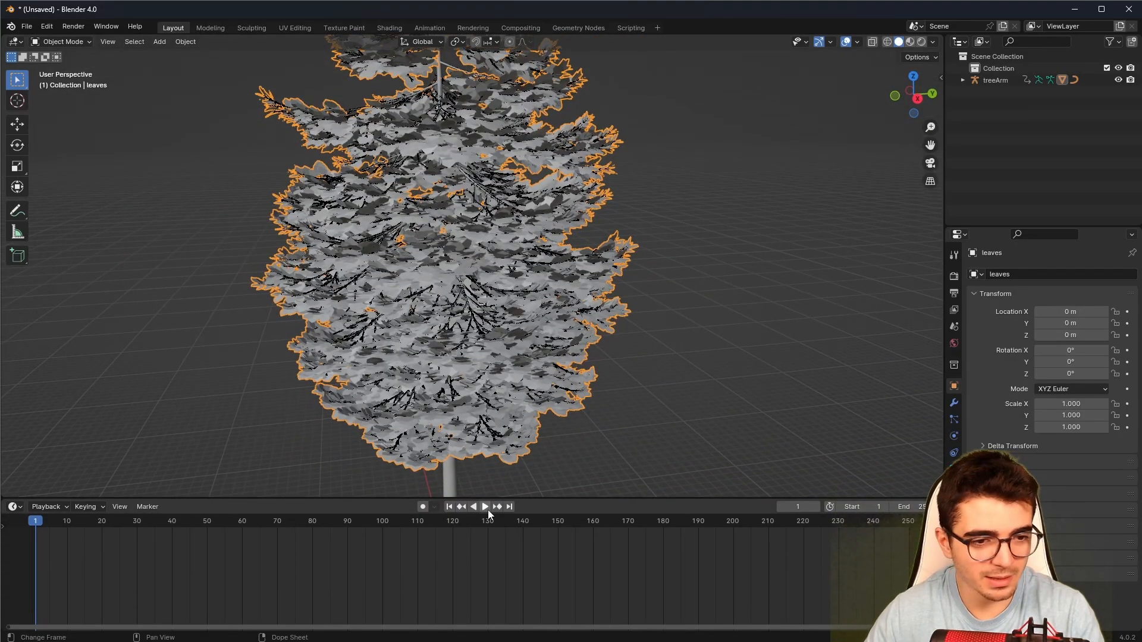
pyautogui.click(486, 508)
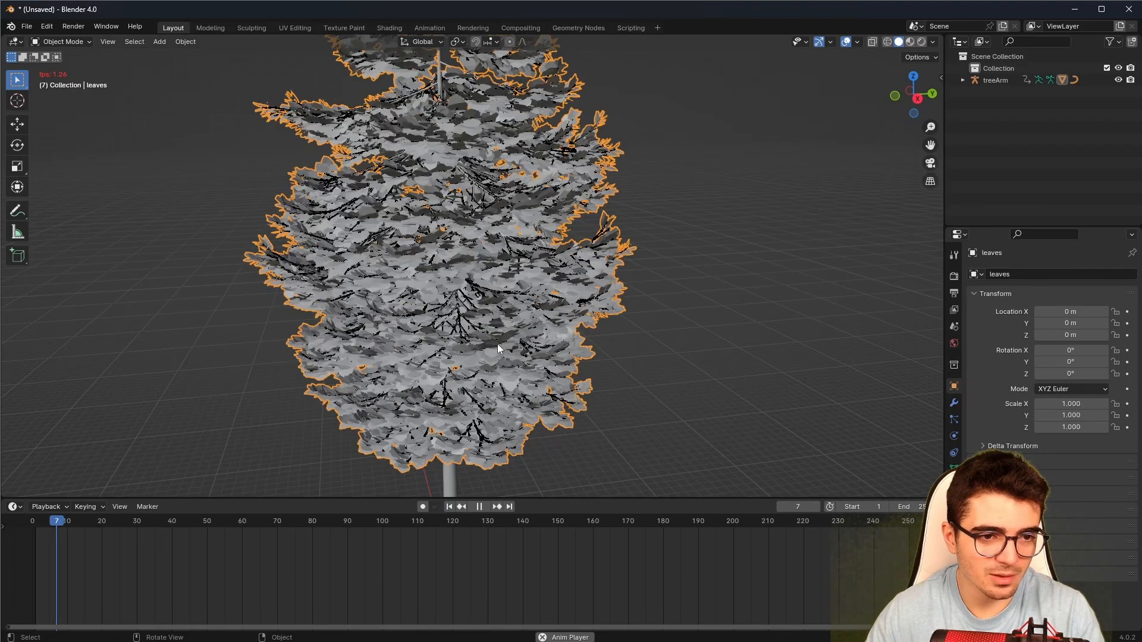
pyautogui.click(478, 507)
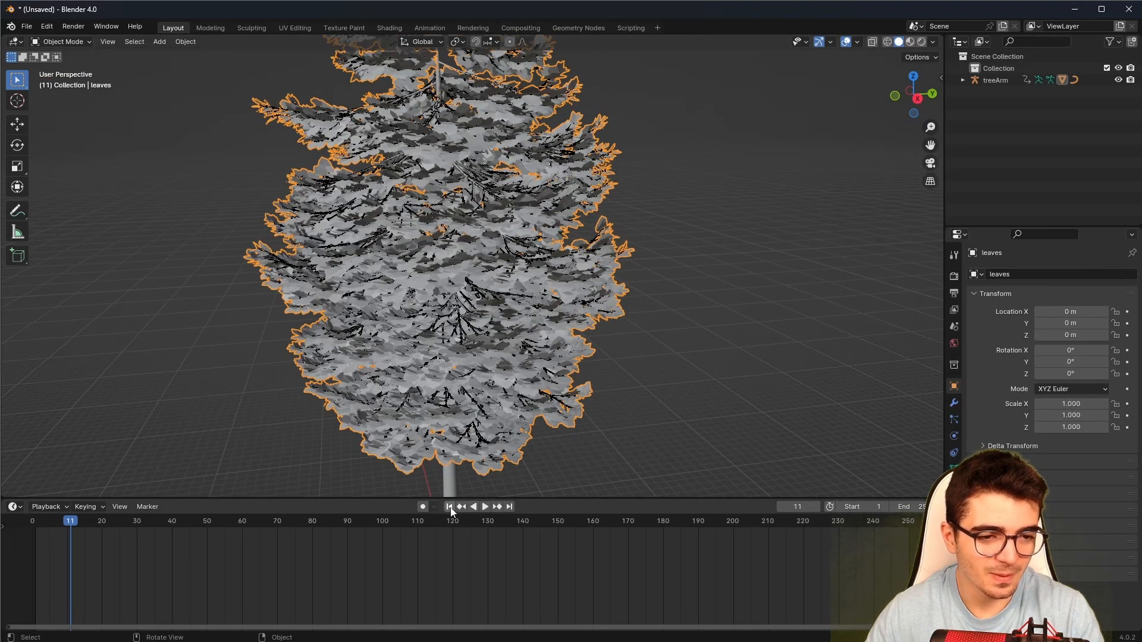
pyautogui.hotkey('shift', 'Left')
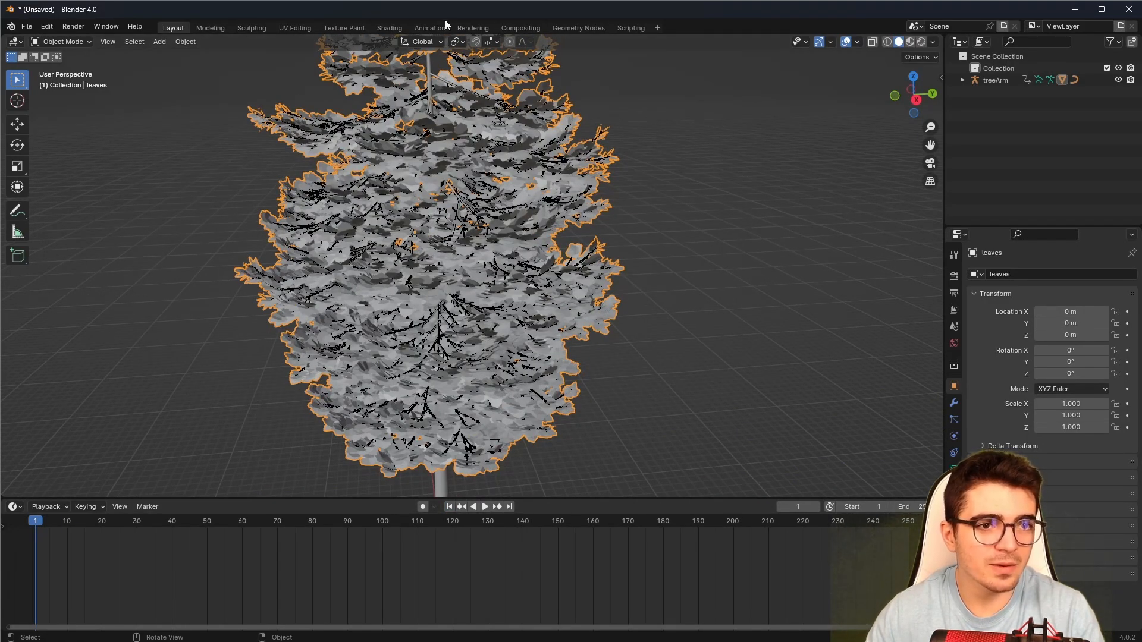
# Switch to the Shading workspace and create a new material named Leafs for the leaves.
pyautogui.click(388, 28)
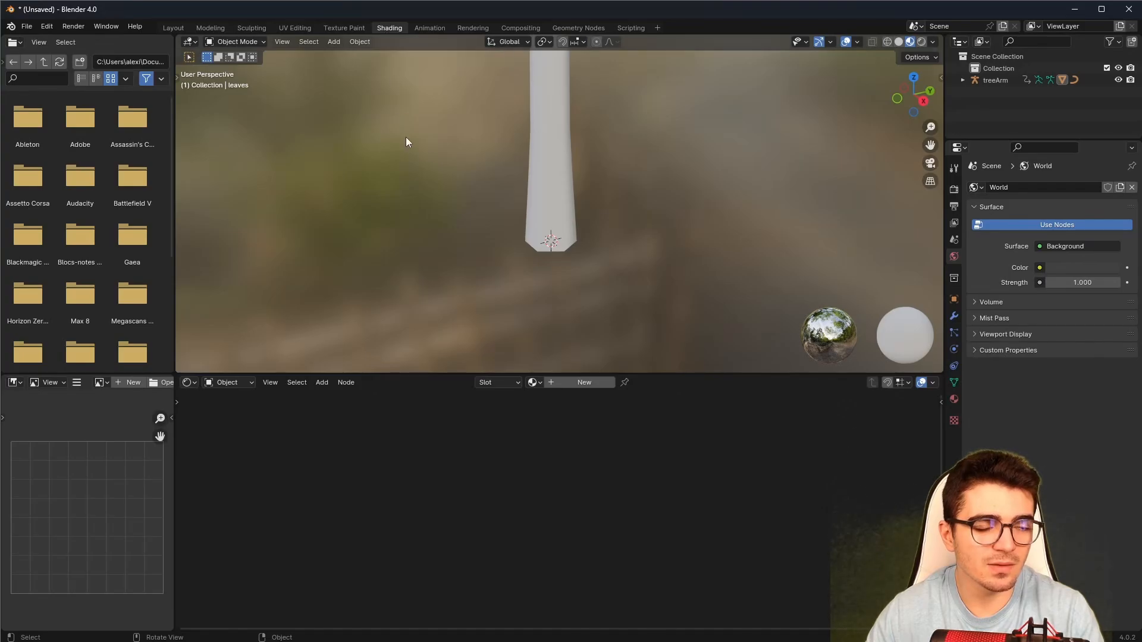
pyautogui.moveTo(418, 375); pyautogui.dragTo(380, 473)
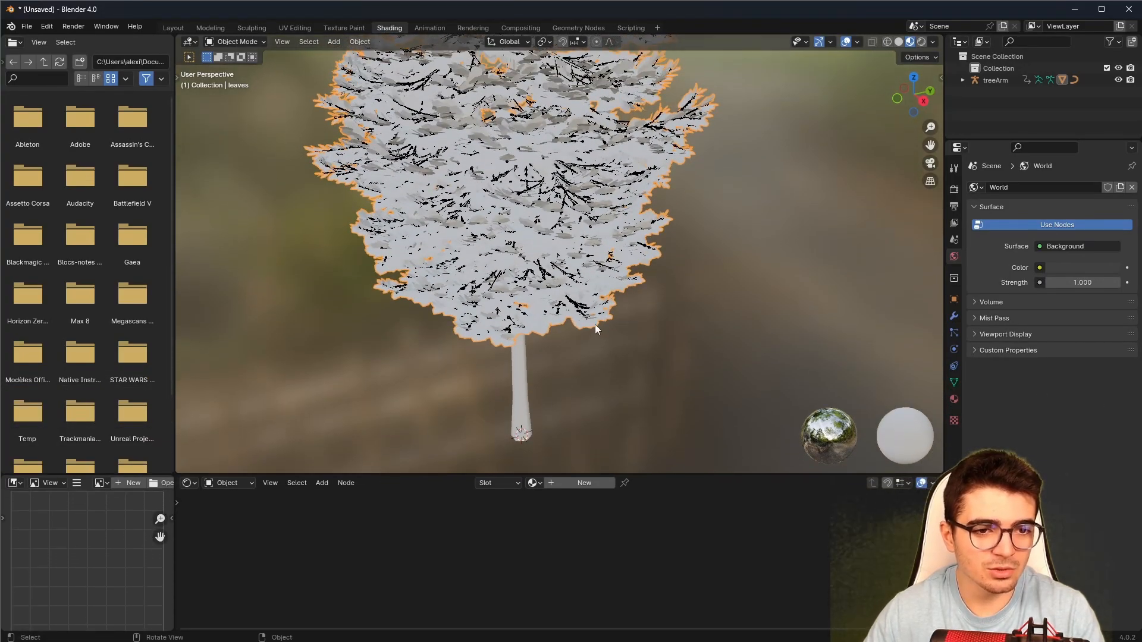
pyautogui.click(570, 483)
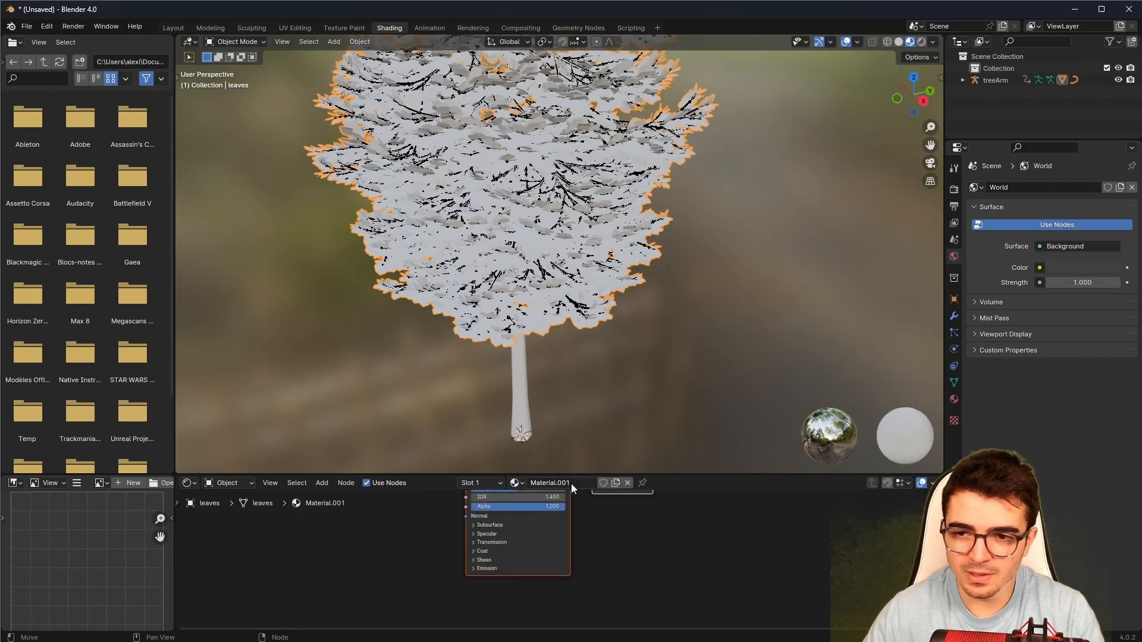
pyautogui.click(564, 482)
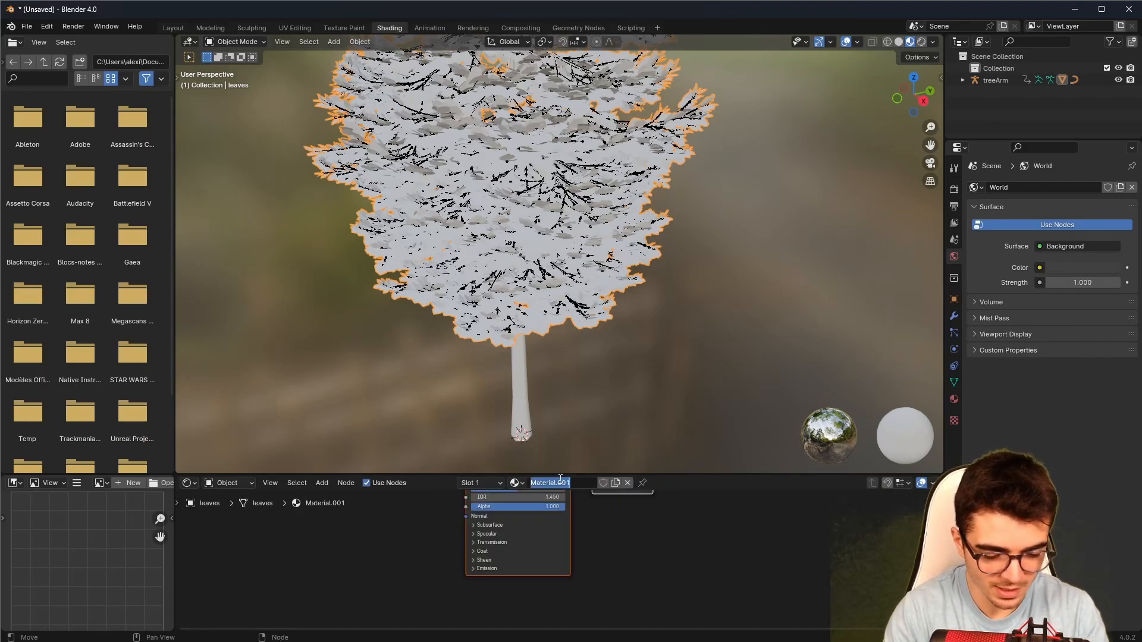
pyautogui.write('Leafs')
pyautogui.press('Return')
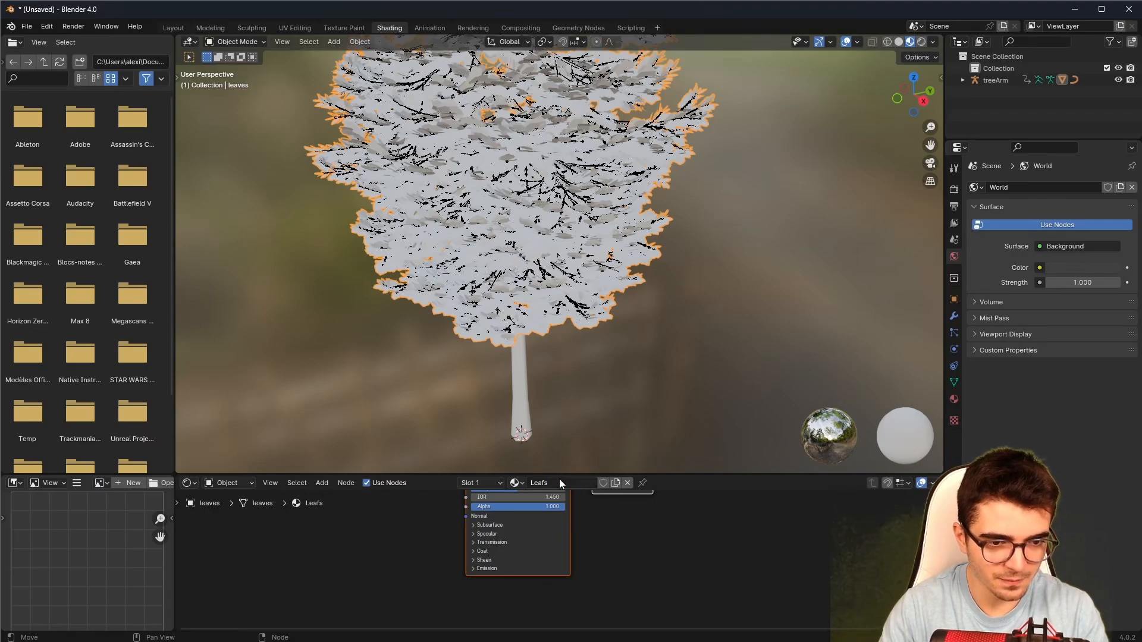
# Enlarge the shader node area and space out the Principled BSDF and Material Output nodes of the Leafs material.
pyautogui.press('Home')
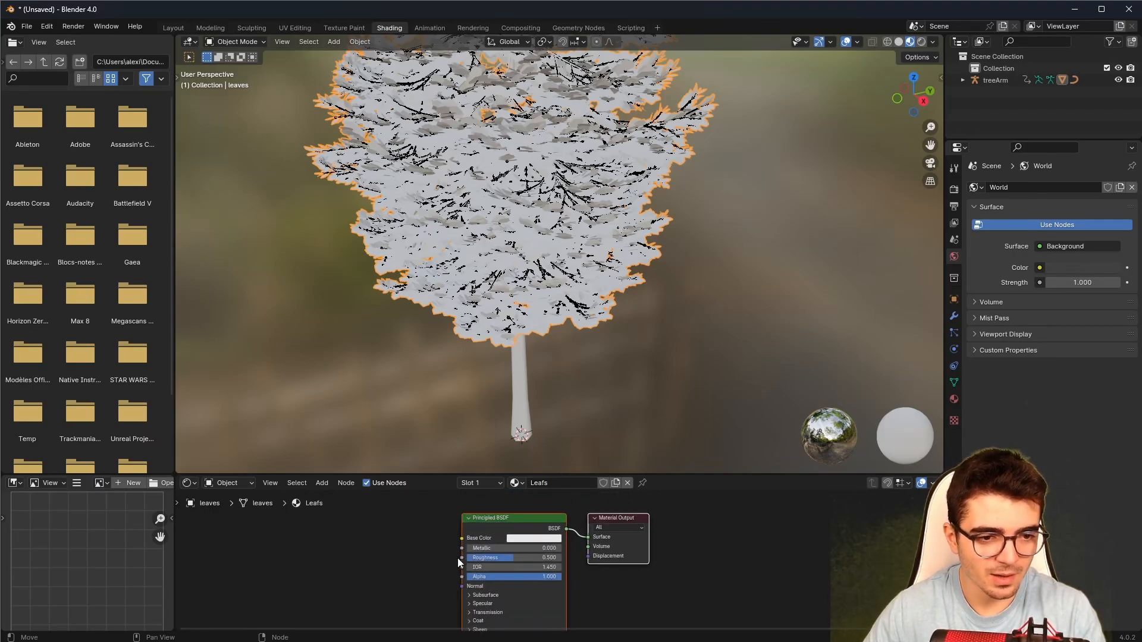
pyautogui.scroll(2, 349, 534)
pyautogui.moveTo(555, 510)
pyautogui.mouseDown()
pyautogui.moveTo(543, 511)
pyautogui.moveTo(557, 516)
pyautogui.mouseUp()
pyautogui.moveTo(713, 510); pyautogui.dragTo(787, 514)
pyautogui.moveTo(599, 516); pyautogui.dragTo(657, 517)
pyautogui.moveTo(434, 475); pyautogui.dragTo(437, 403)
pyautogui.moveTo(442, 524); pyautogui.dragTo(413, 488, button='middle')
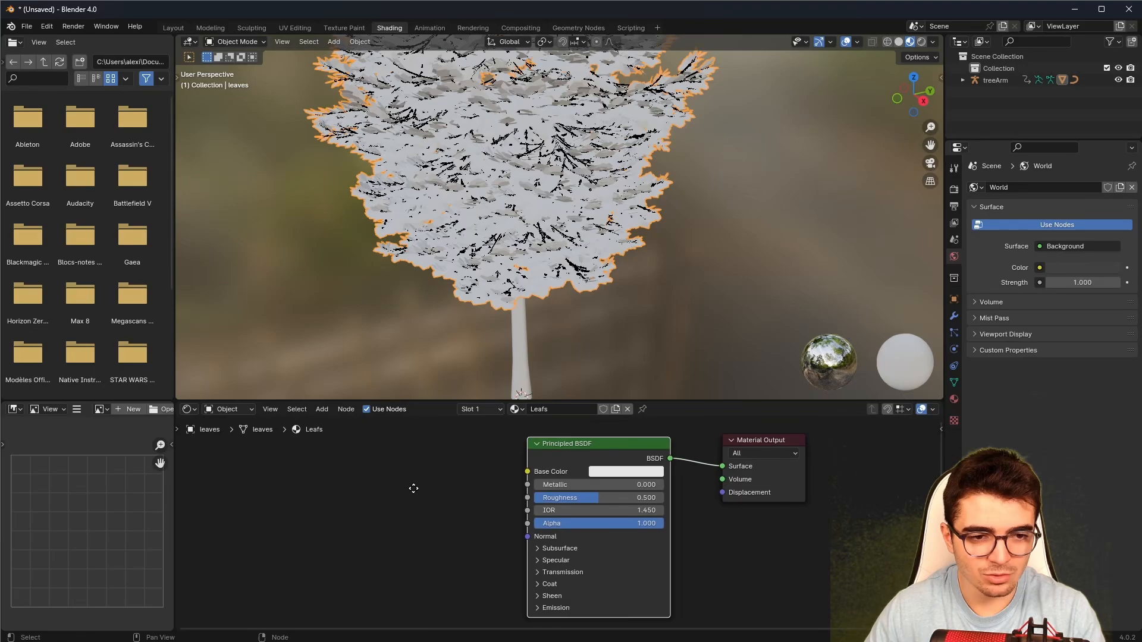
pyautogui.click(499, 449)
pyautogui.moveTo(588, 445); pyautogui.dragTo(612, 444)
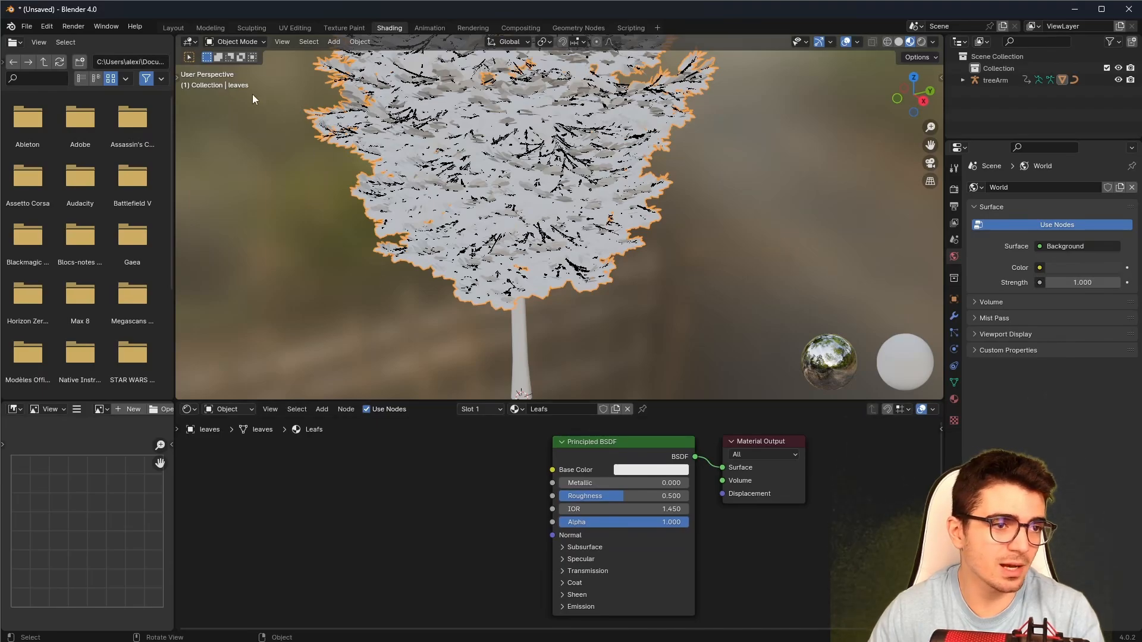
# Search the add-on preferences for "Wran" and check that Node Wrangler is enabled.
pyautogui.click(46, 26)
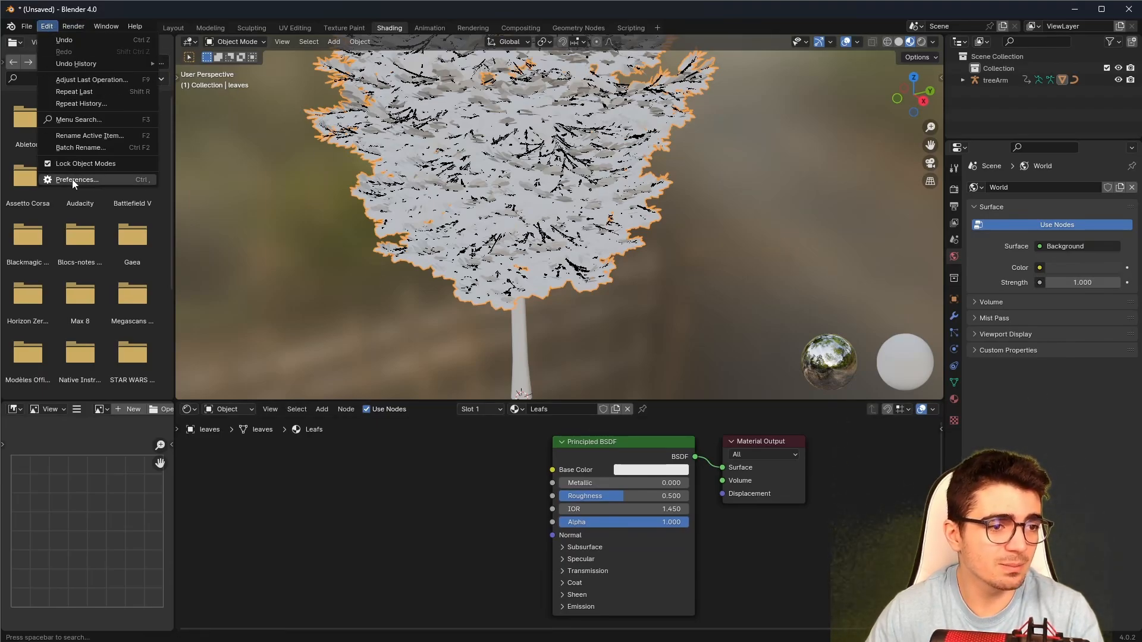
pyautogui.click(48, 179)
pyautogui.moveTo(139, 11); pyautogui.dragTo(409, 127)
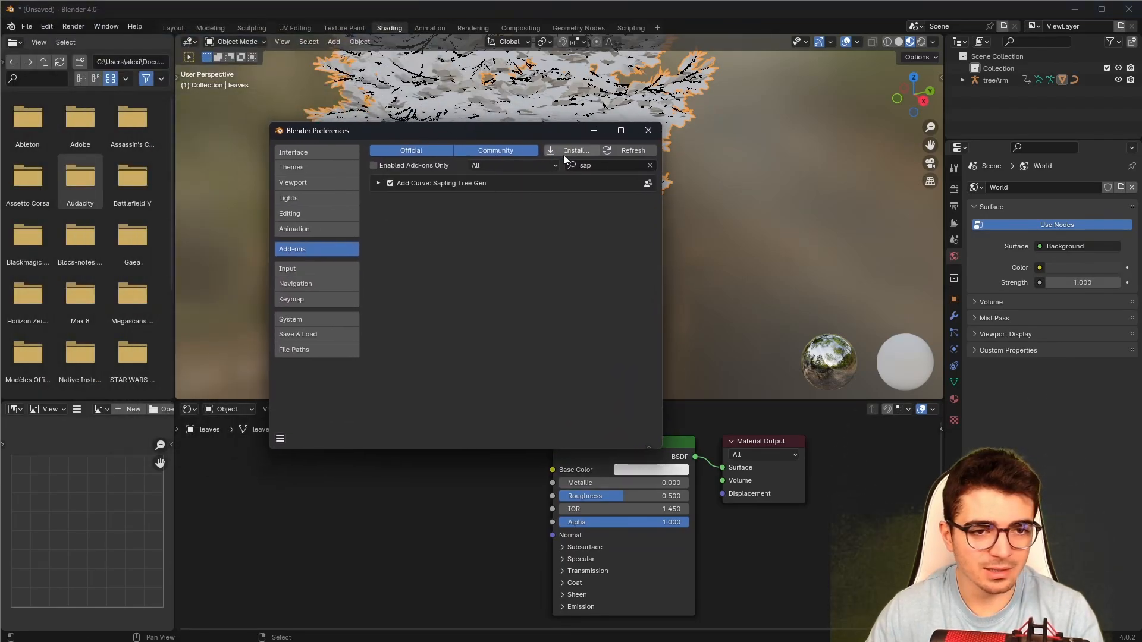
pyautogui.click(651, 165)
pyautogui.click(609, 164)
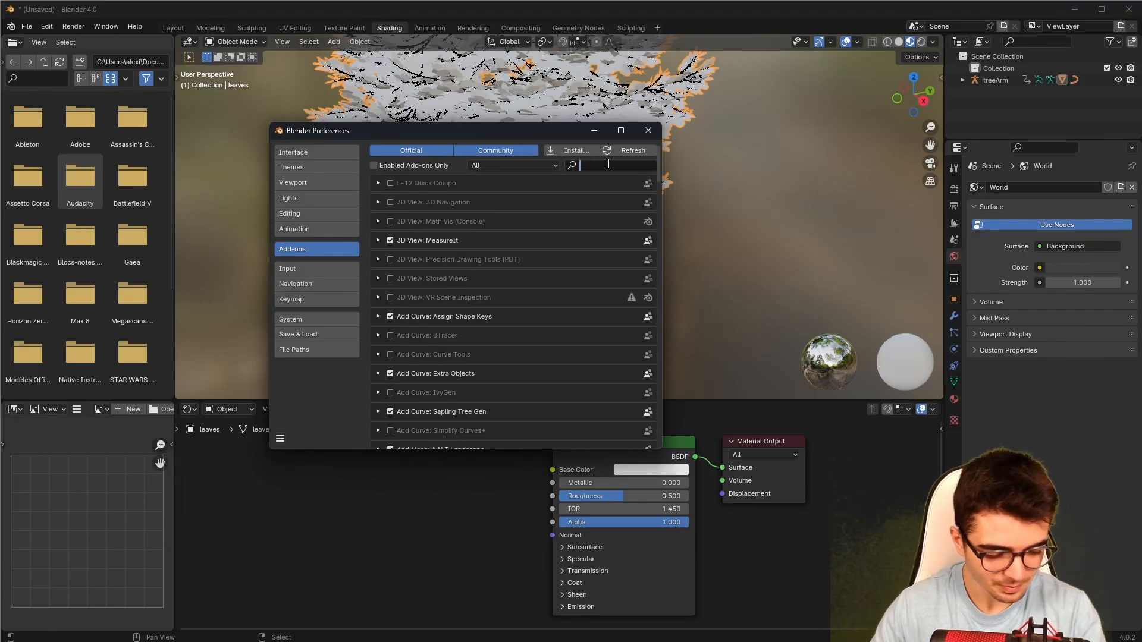
pyautogui.write('Wran')
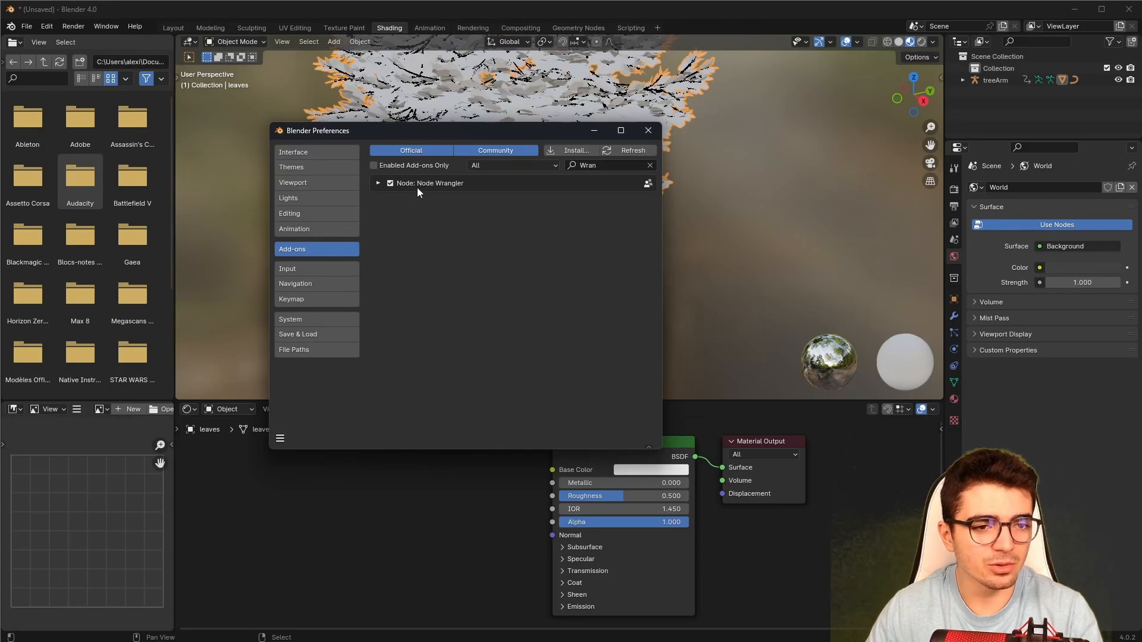
pyautogui.click(390, 184)
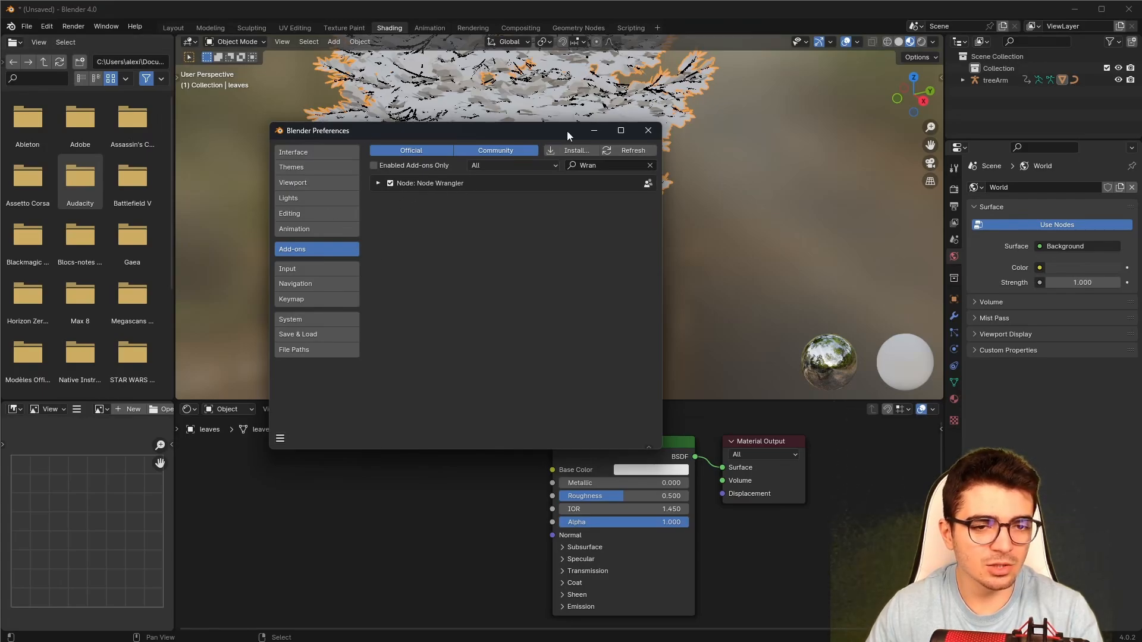
pyautogui.click(643, 135)
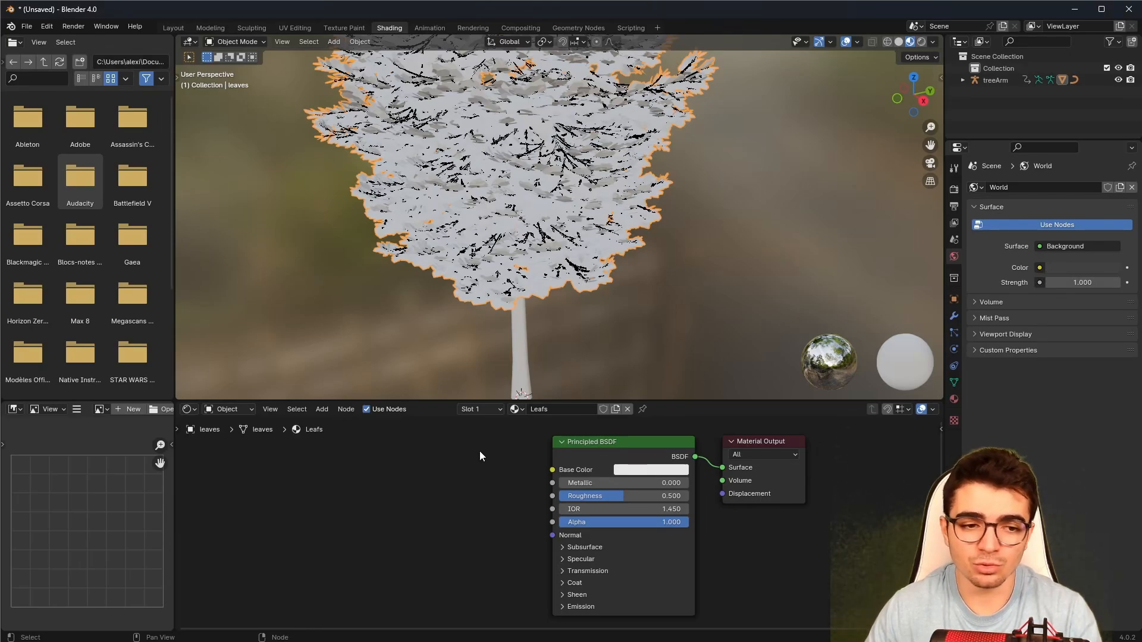
# Add Node Wrangler's texture setup of Texture Coordinate, Mapping and Image Texture to the Principled BSDF and tidy the nodes.
pyautogui.moveTo(650, 445)
pyautogui.mouseDown()
pyautogui.moveTo(547, 446)
pyautogui.moveTo(658, 445)
pyautogui.mouseUp()
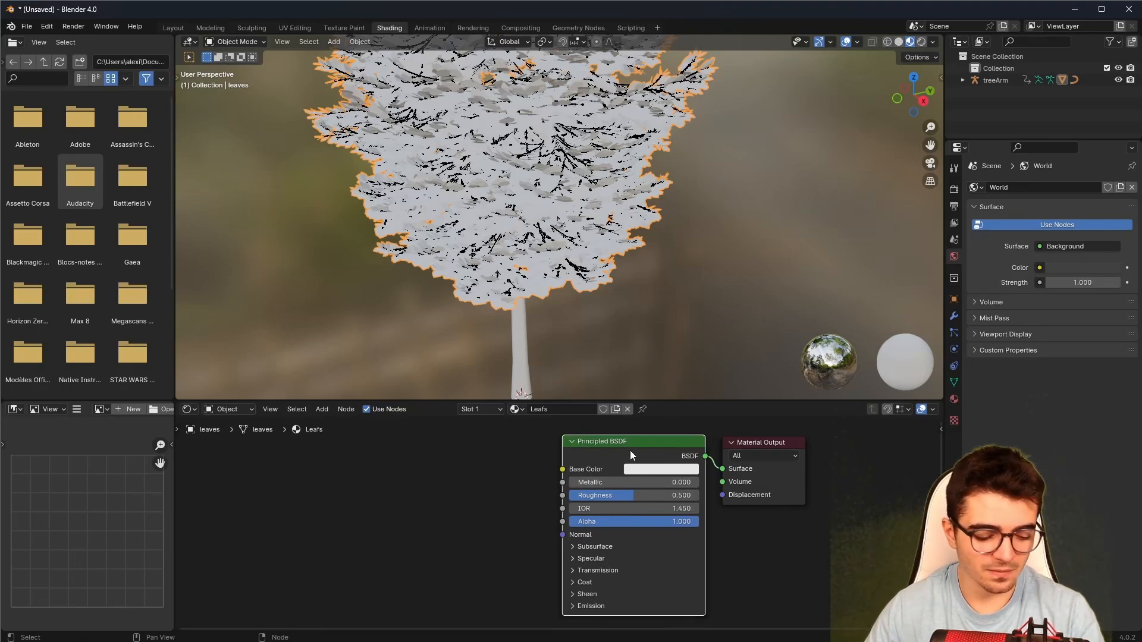
pyautogui.hotkey('ctrl', 't')
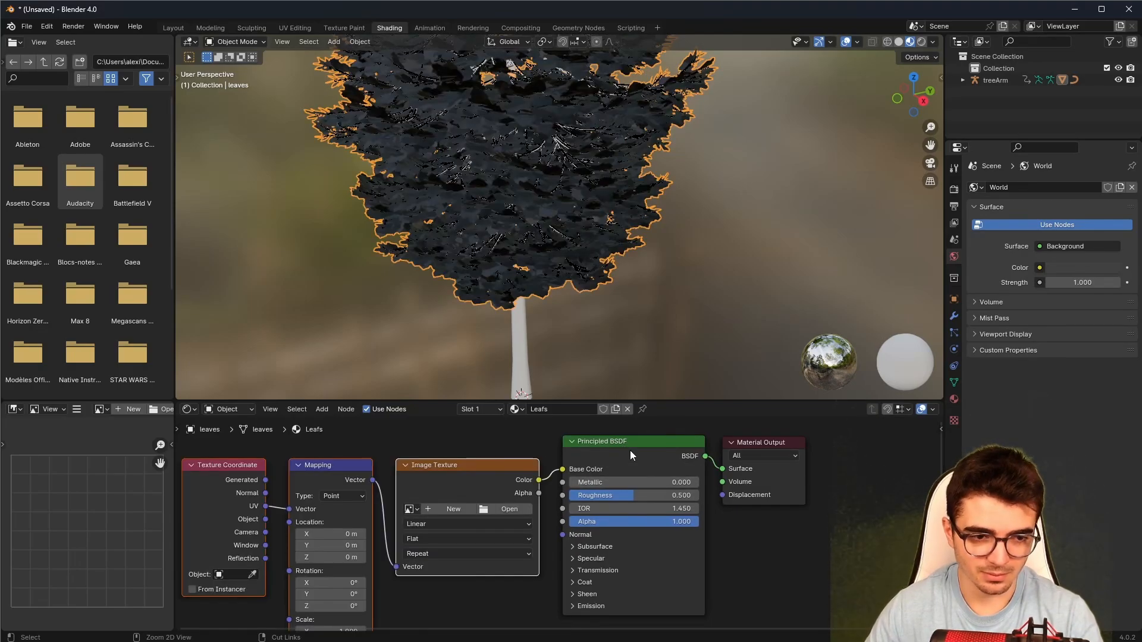
pyautogui.click(306, 444)
pyautogui.moveTo(275, 457); pyautogui.dragTo(337, 452, button='middle')
pyautogui.moveTo(287, 466)
pyautogui.mouseDown()
pyautogui.moveTo(275, 463)
pyautogui.moveTo(285, 467)
pyautogui.mouseUp()
pyautogui.moveTo(403, 465); pyautogui.dragTo(406, 466)
pyautogui.moveTo(529, 466)
pyautogui.mouseDown()
pyautogui.moveTo(497, 465)
pyautogui.moveTo(527, 465)
pyautogui.mouseUp()
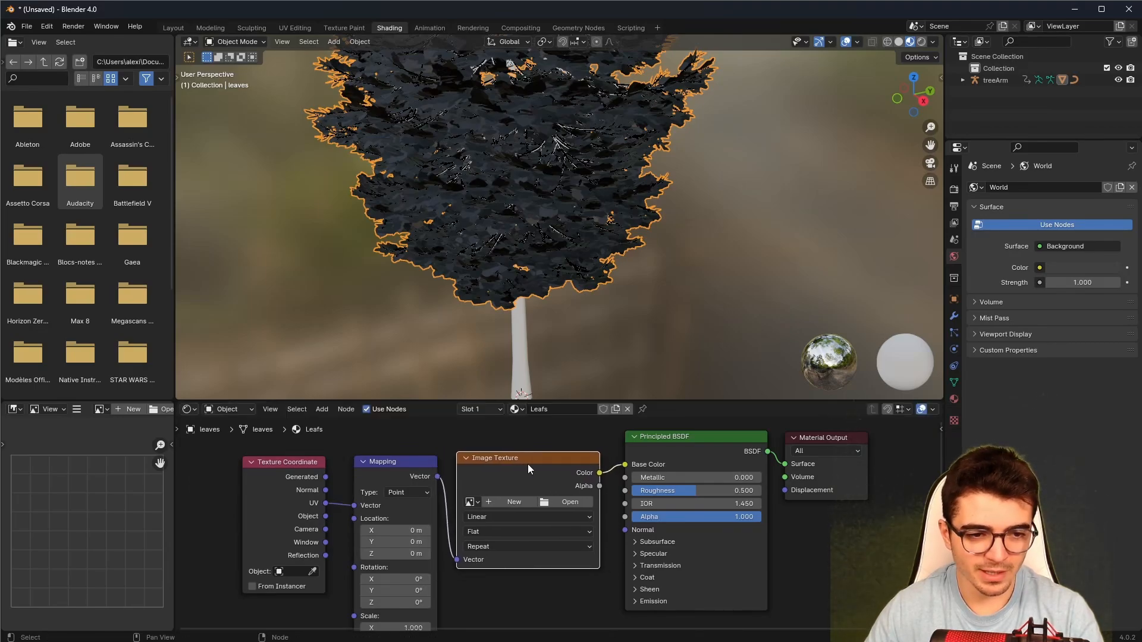
# Start choosing an image for the Image Texture, and review the PNGEgg fir branch and ambientCG Bark 001 pages in the web browser.
pyautogui.click(562, 503)
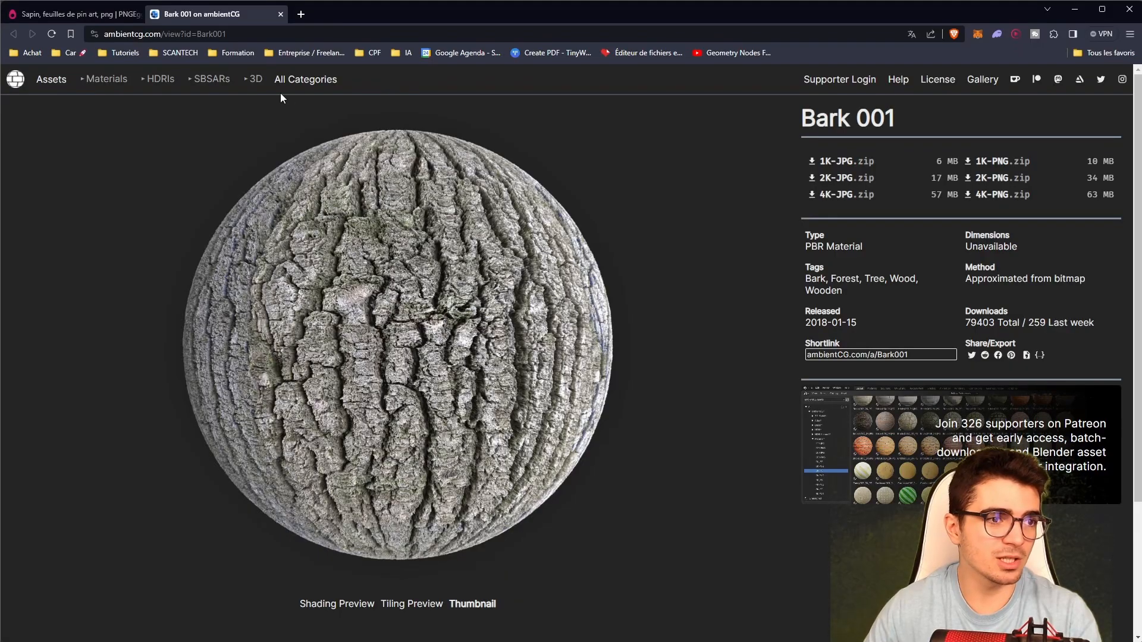
pyautogui.click(78, 14)
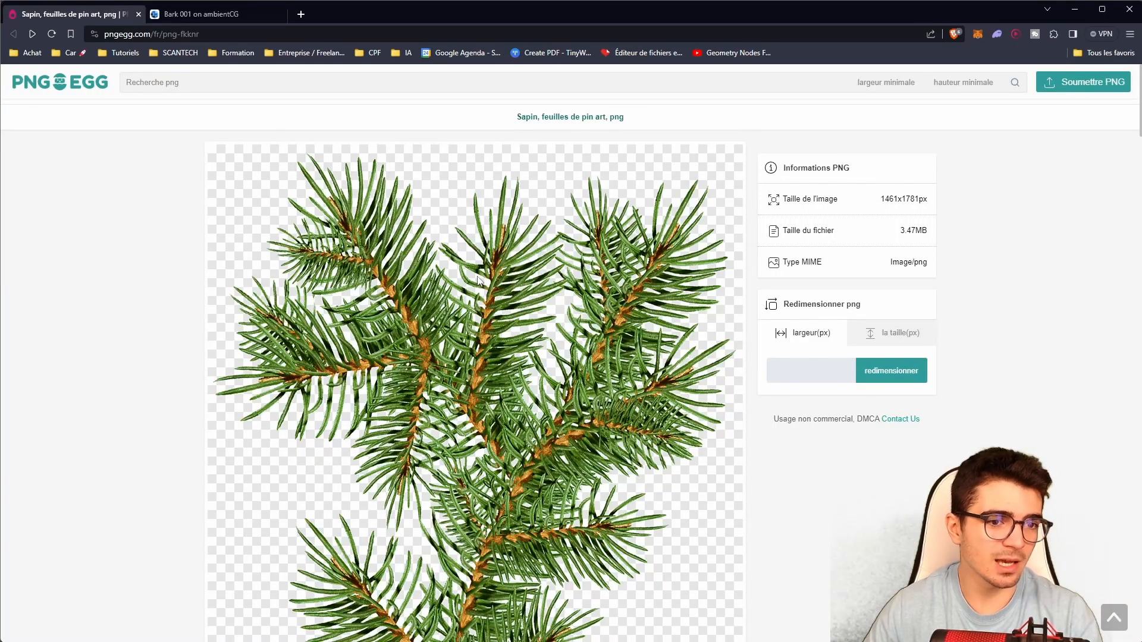
pyautogui.scroll(-5, 558, 277)
pyautogui.scroll(-2, 559, 277)
pyautogui.scroll(4, 455, 390)
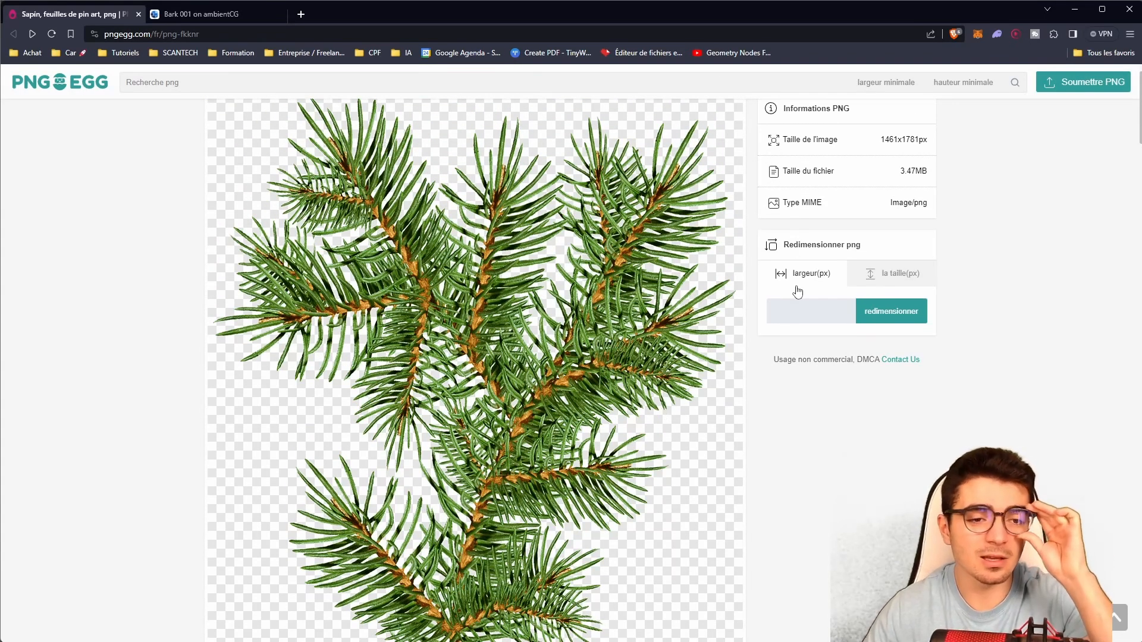
pyautogui.click(184, 15)
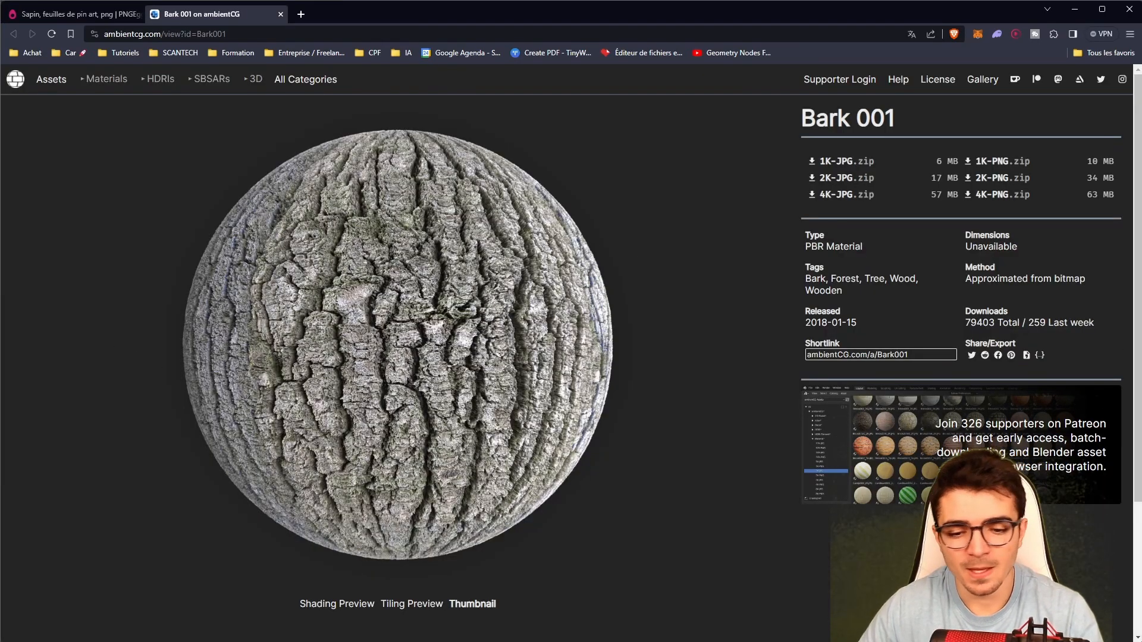
# Switch back to Blender, load pngegg.png into the leaves' Image Texture, and inspect the textured leaves up close.
pyautogui.hotkey('alt', 'Tab')
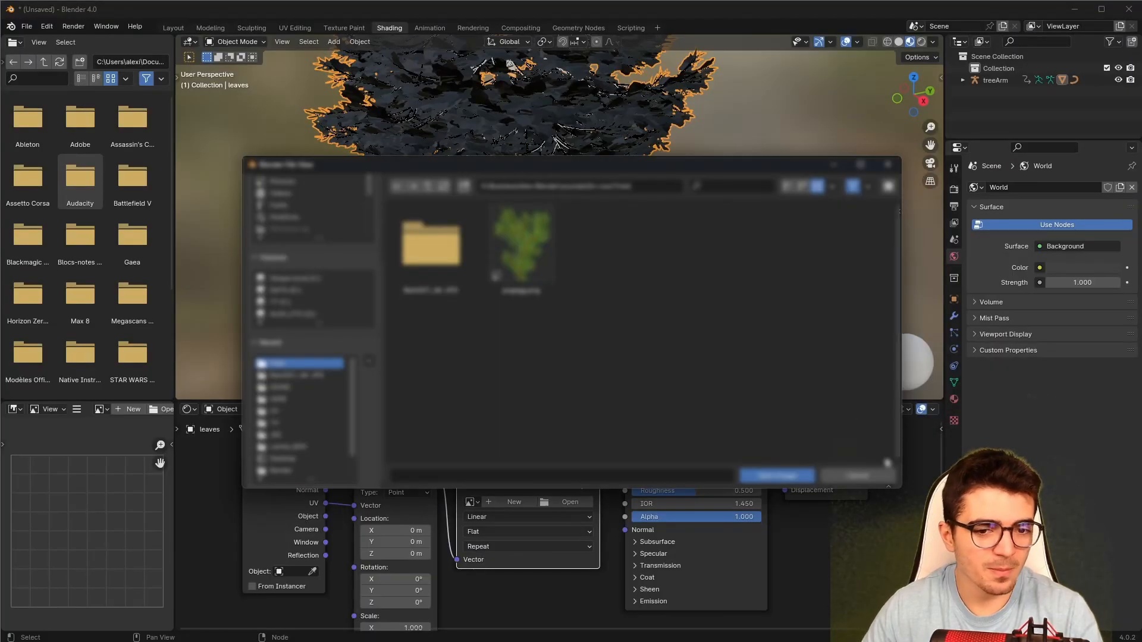
pyautogui.click(518, 244)
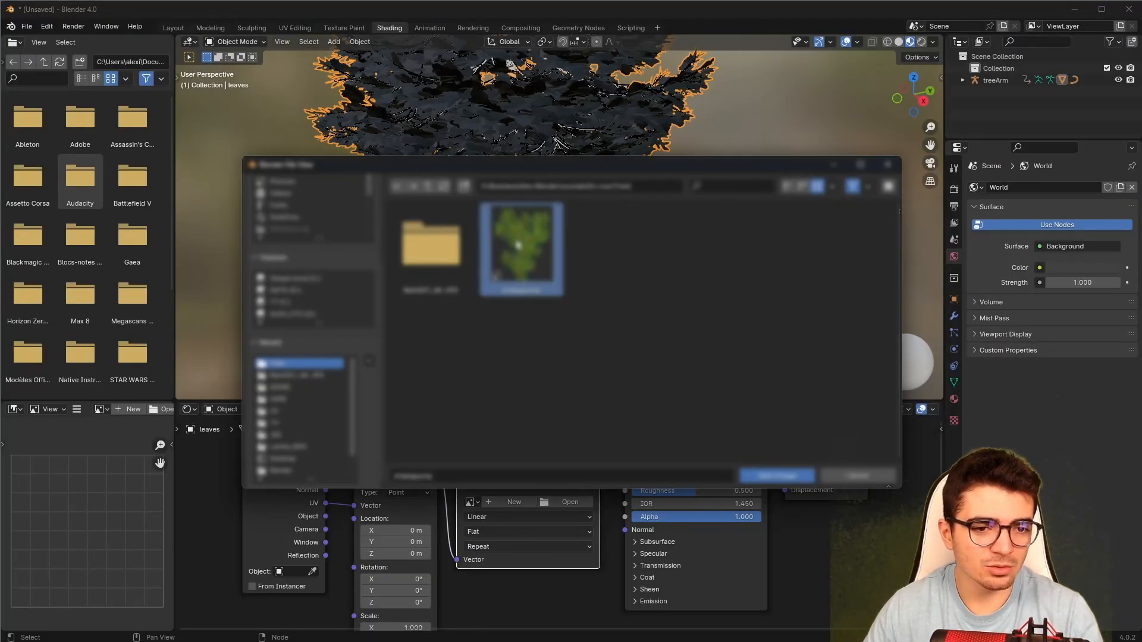
pyautogui.doubleClick(520, 244)
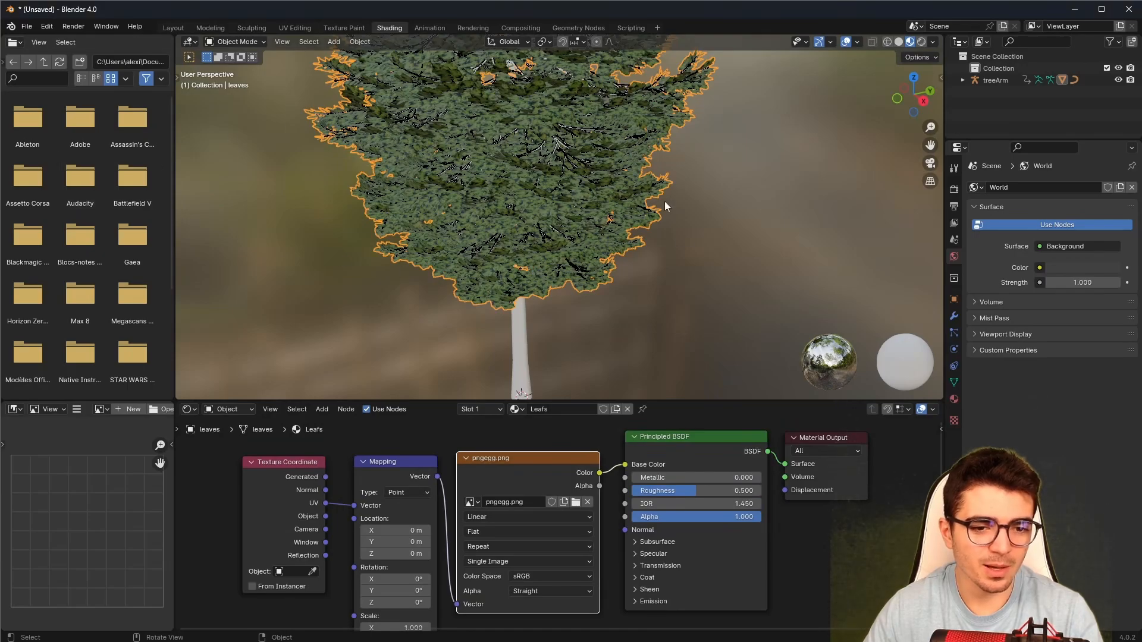
pyautogui.scroll(8, 393, 318)
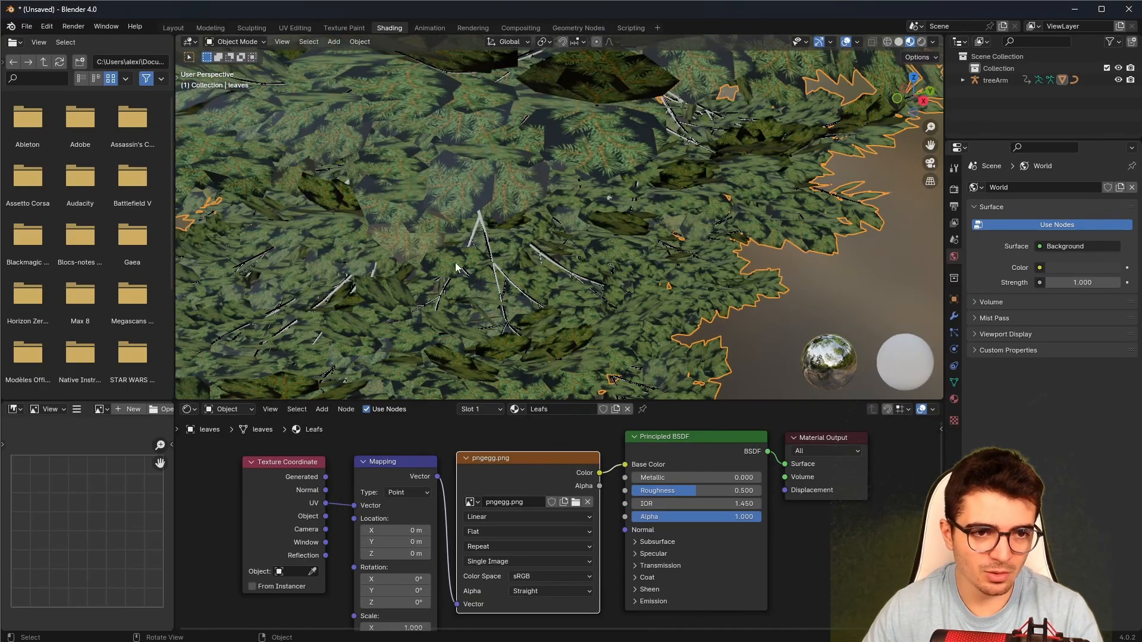
pyautogui.moveTo(455, 262); pyautogui.dragTo(650, 272, button='middle')
pyautogui.scroll(-6, 651, 272)
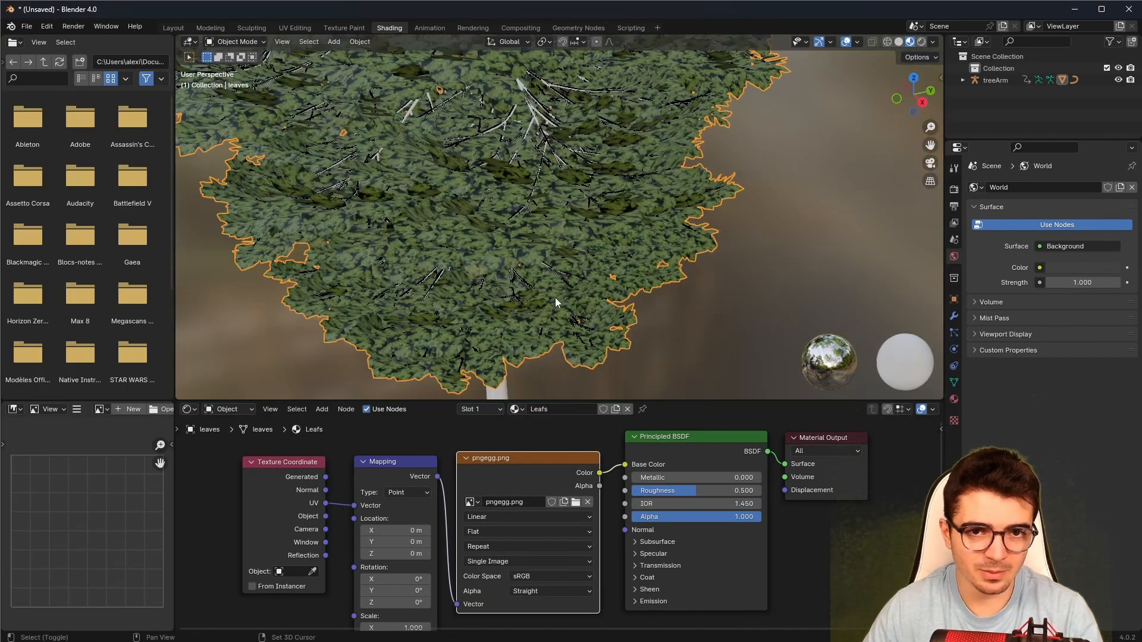
pyautogui.scroll(3, 540, 233)
pyautogui.moveTo(540, 233); pyautogui.dragTo(562, 252, button='middle')
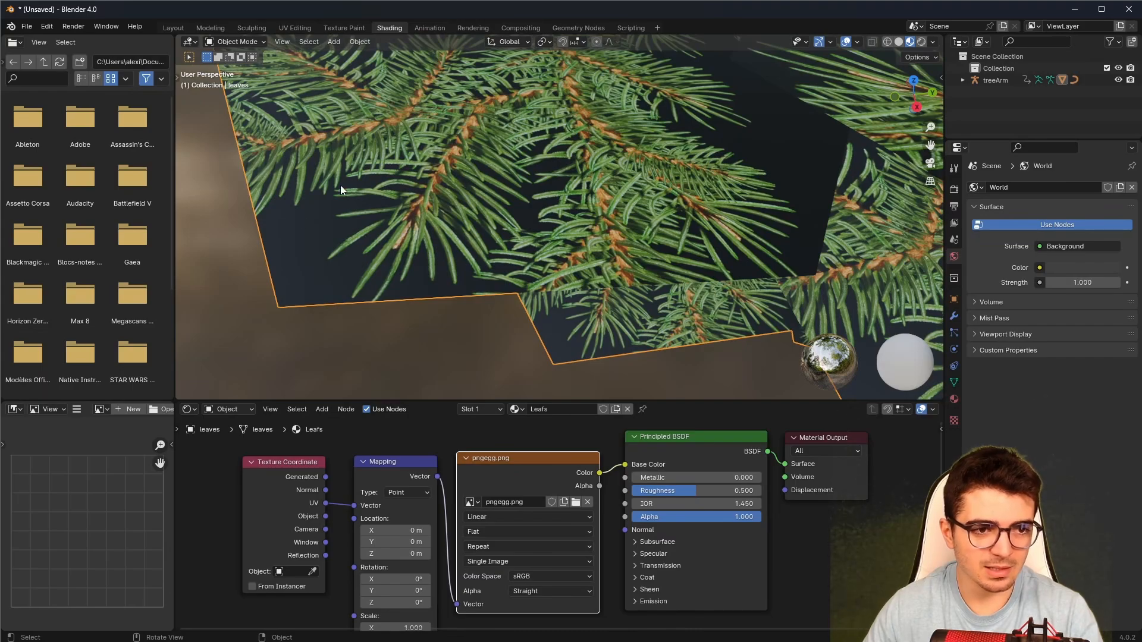
# Move the Principled BSDF and Material Output nodes together farther away from the pngegg.png image node.
pyautogui.moveTo(303, 238); pyautogui.dragTo(387, 232, button='middle')
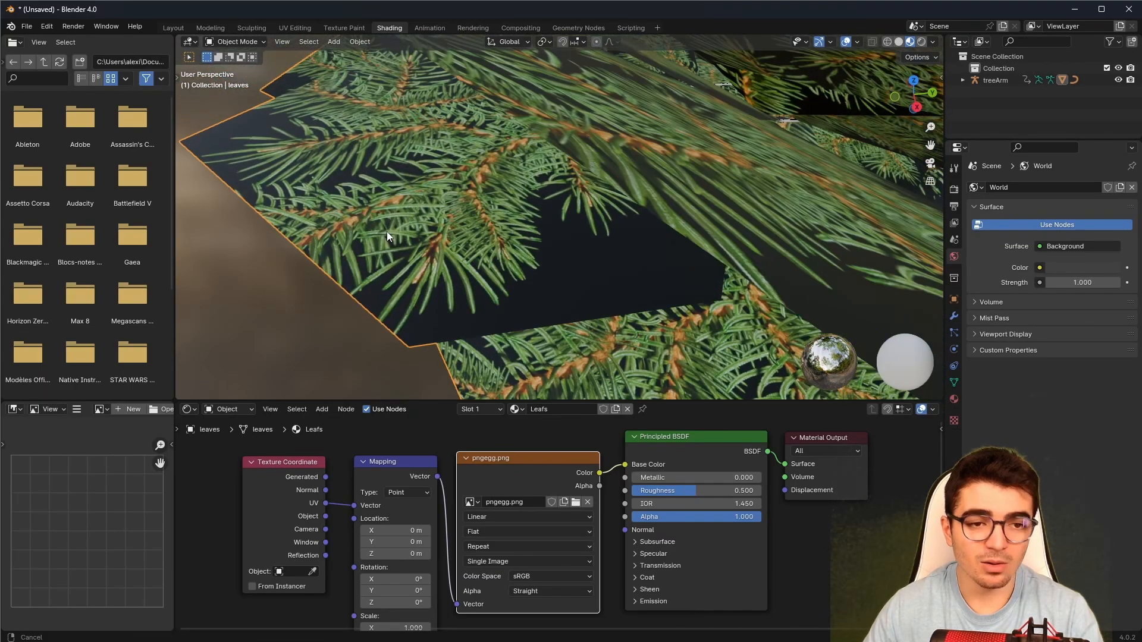
pyautogui.moveTo(911, 578); pyautogui.dragTo(697, 441)
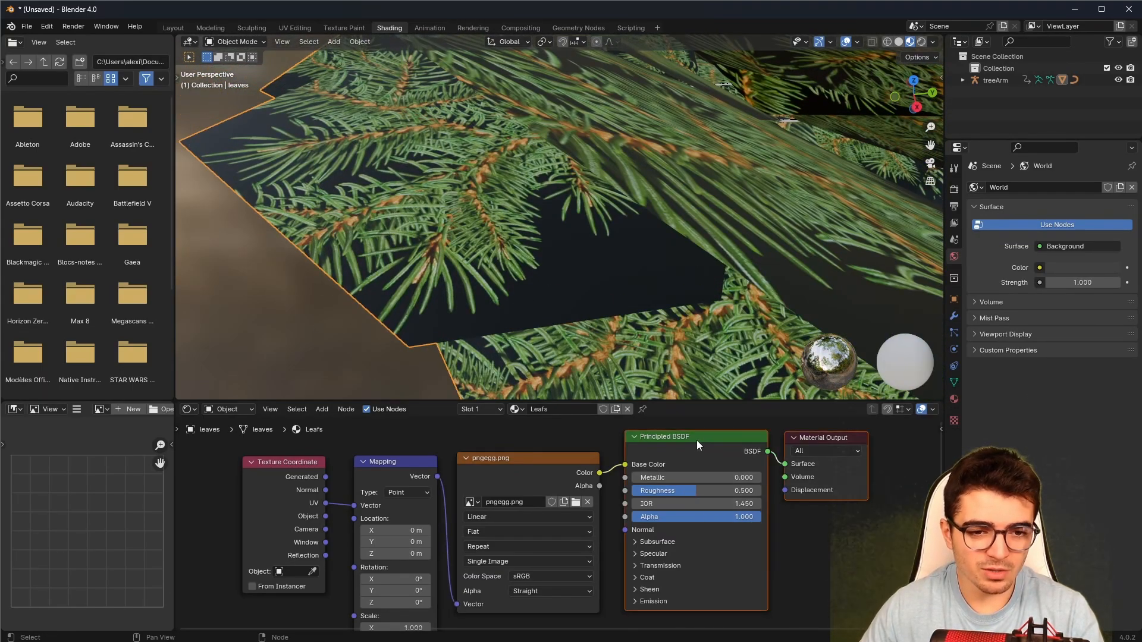
pyautogui.press('g')
pyautogui.click(756, 462)
# Set the render engine to Cycles and its device to GPU Compute.
pyautogui.click(954, 189)
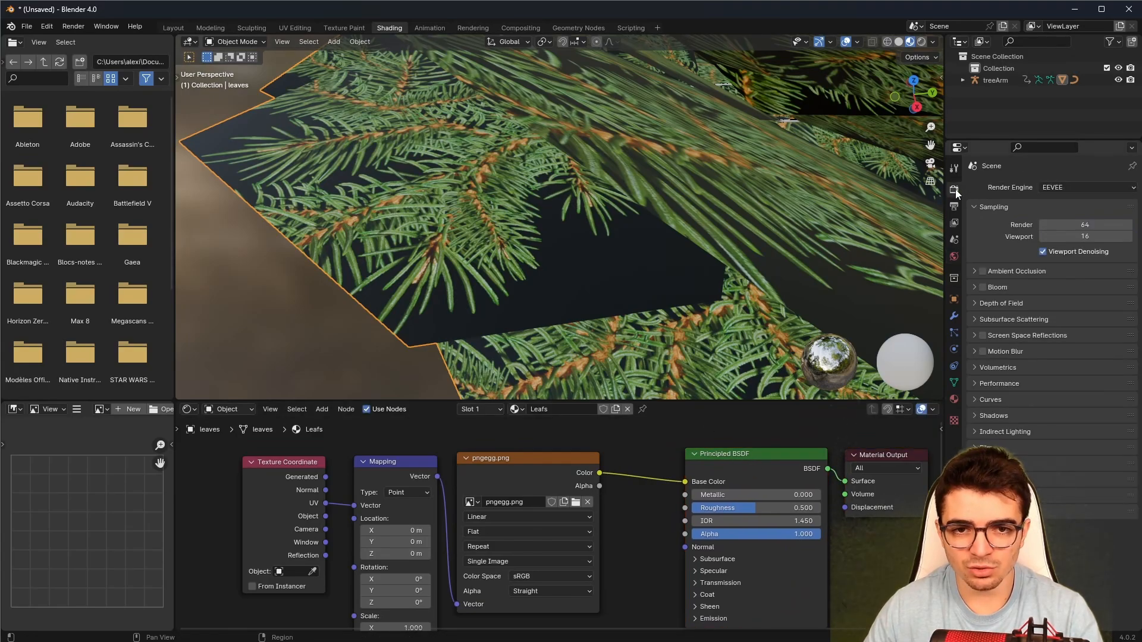
pyautogui.click(1057, 191)
pyautogui.click(1056, 224)
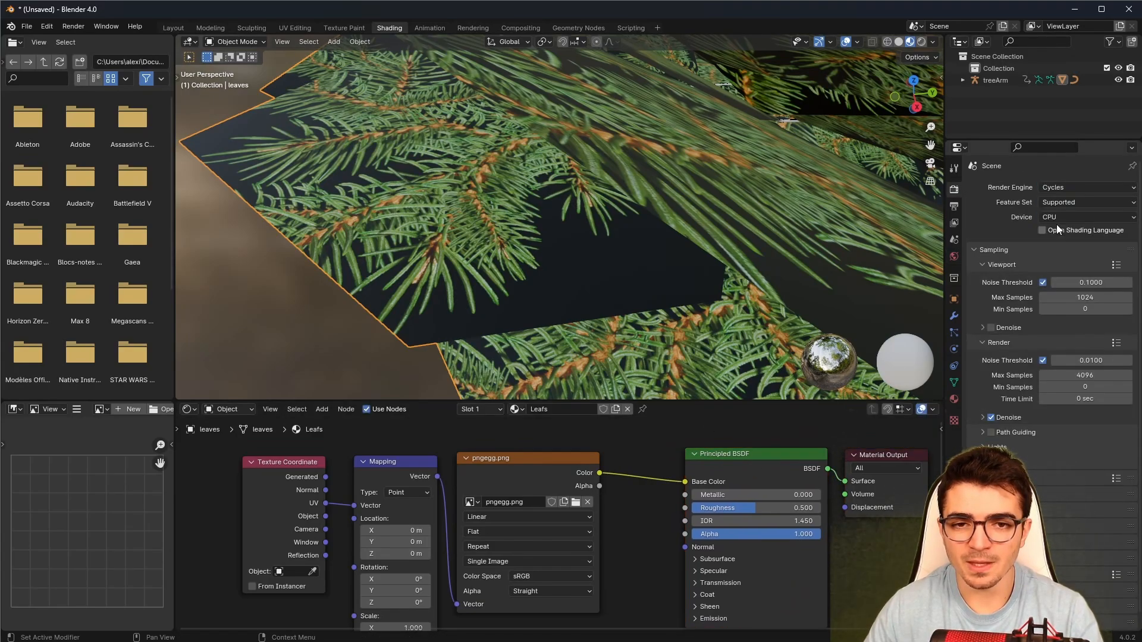
pyautogui.click(1062, 217)
pyautogui.click(1054, 241)
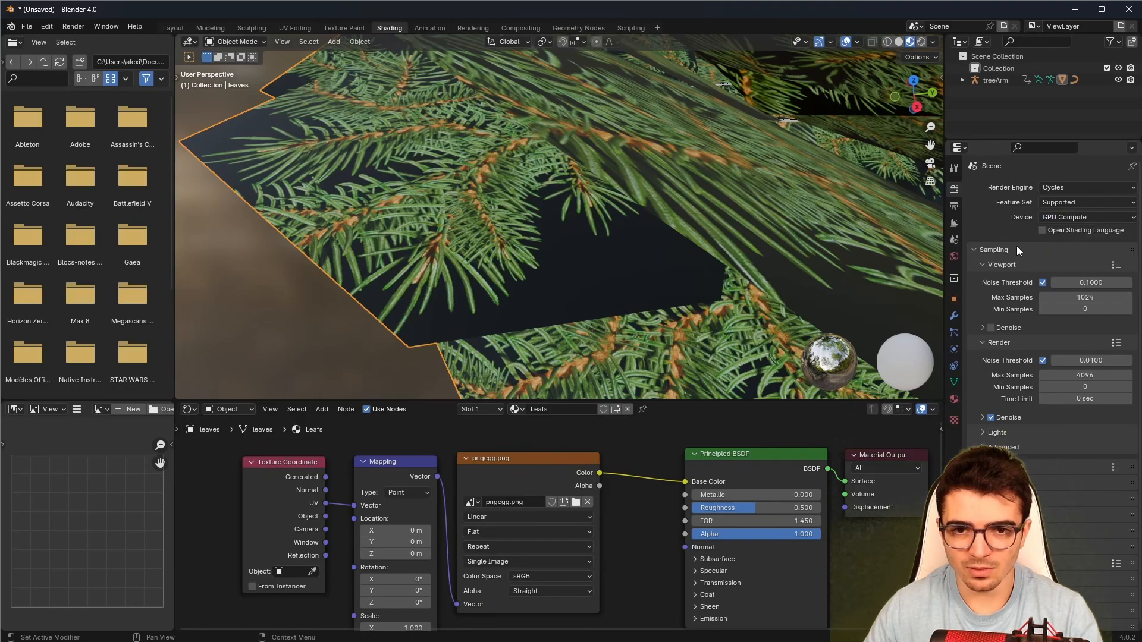
# Connect the pngegg.png node's Alpha output to the Principled BSDF's Alpha input and nudge the shader node into place.
pyautogui.moveTo(638, 523); pyautogui.dragTo(568, 521, button='middle')
pyautogui.moveTo(536, 476); pyautogui.dragTo(624, 527)
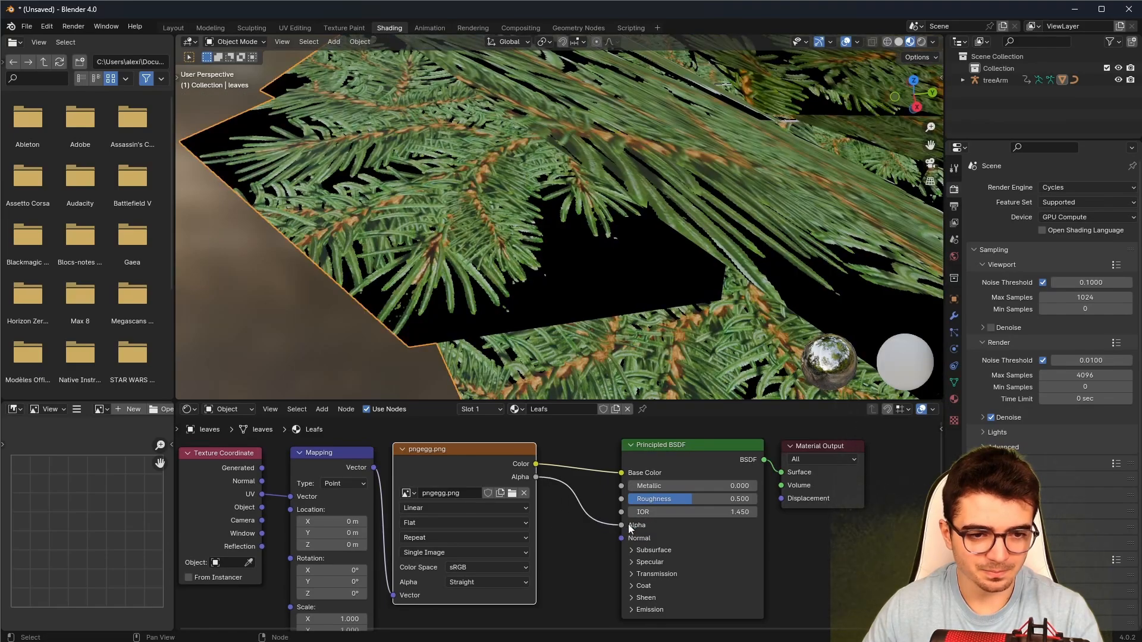
pyautogui.moveTo(668, 448); pyautogui.dragTo(657, 452)
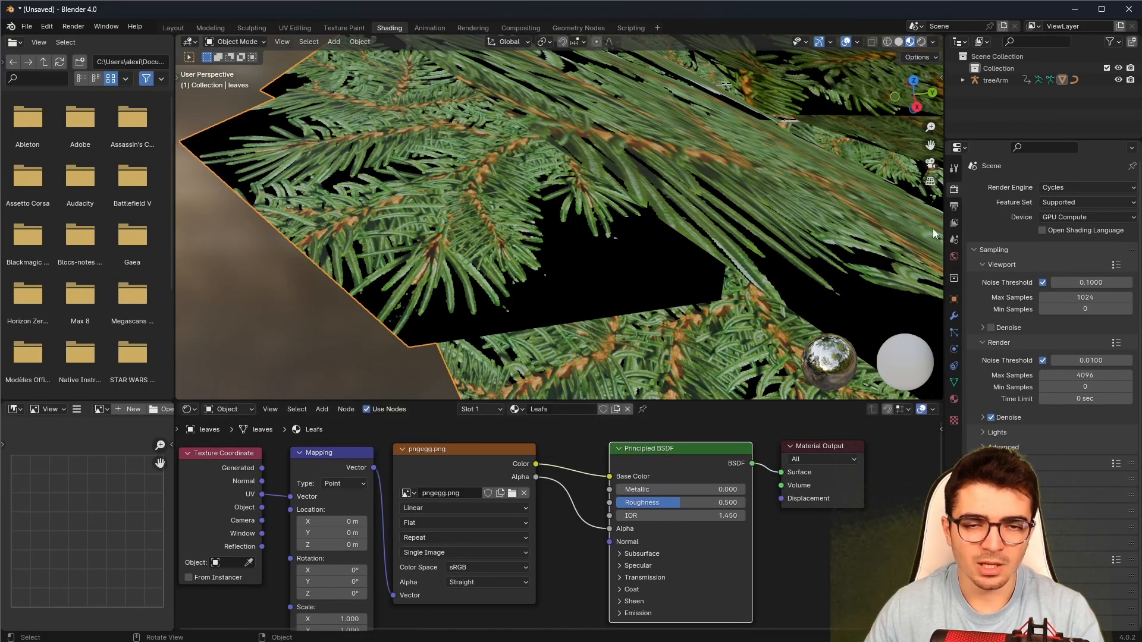
# Switch the viewport to Rendered shading and inspect the transparency around the needles.
pyautogui.click(920, 42)
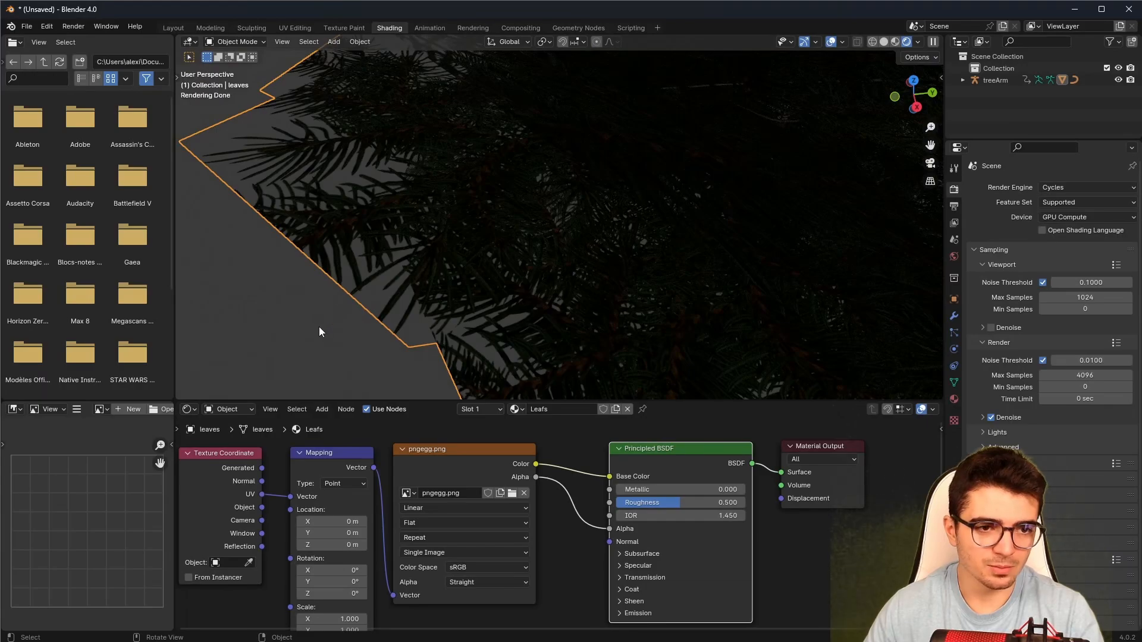
pyautogui.scroll(4, 315, 315)
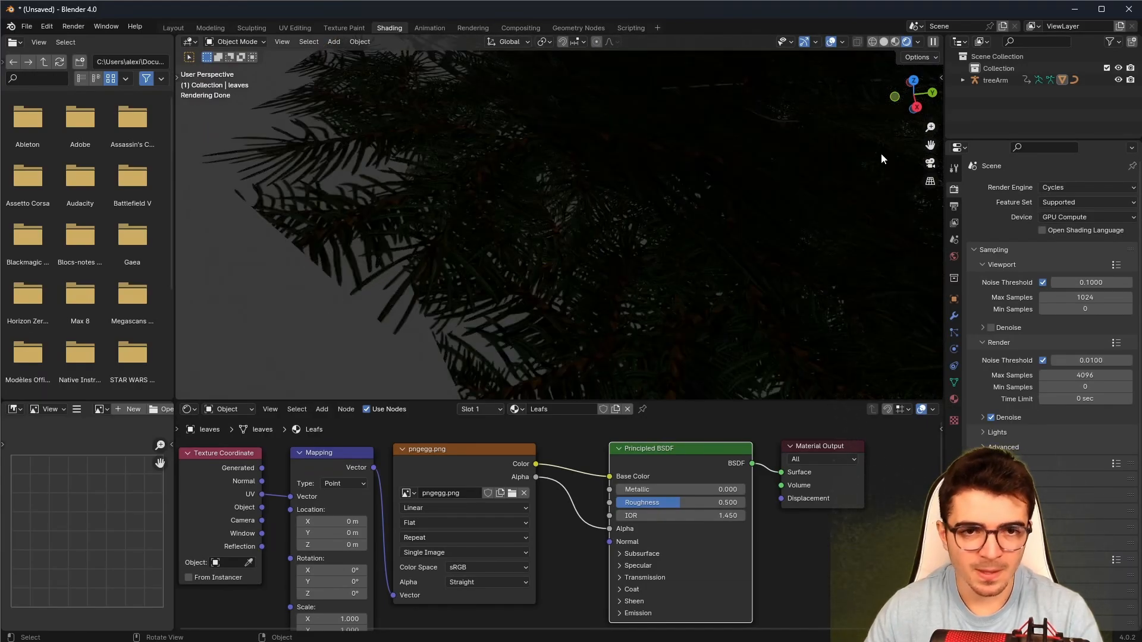
pyautogui.scroll(-6, 552, 223)
pyautogui.scroll(5, 526, 152)
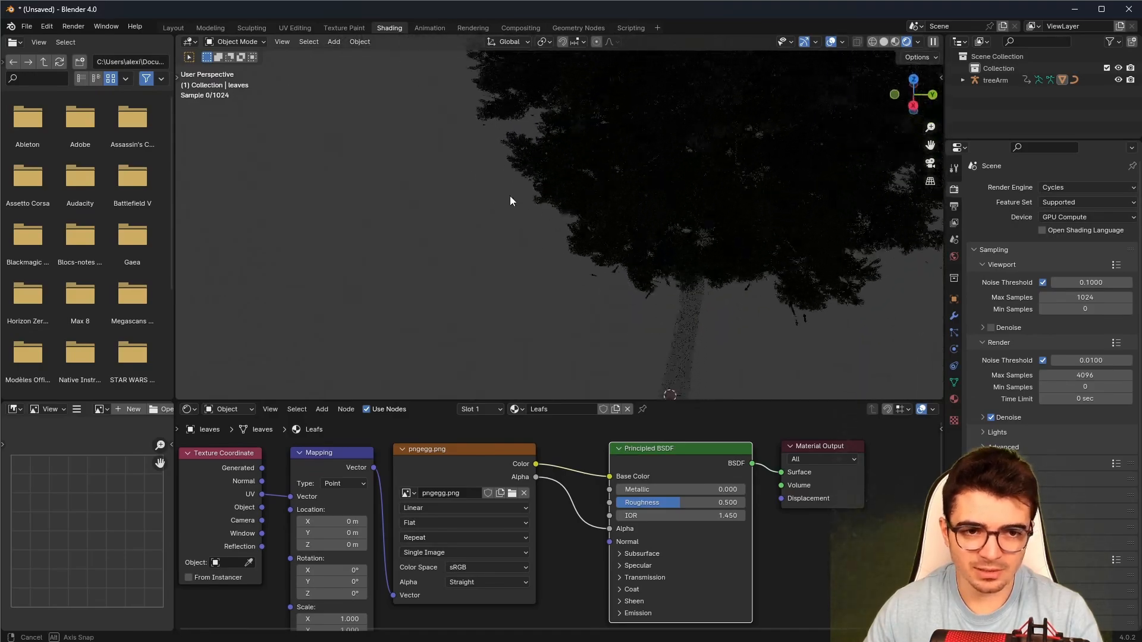
pyautogui.scroll(3, 513, 228)
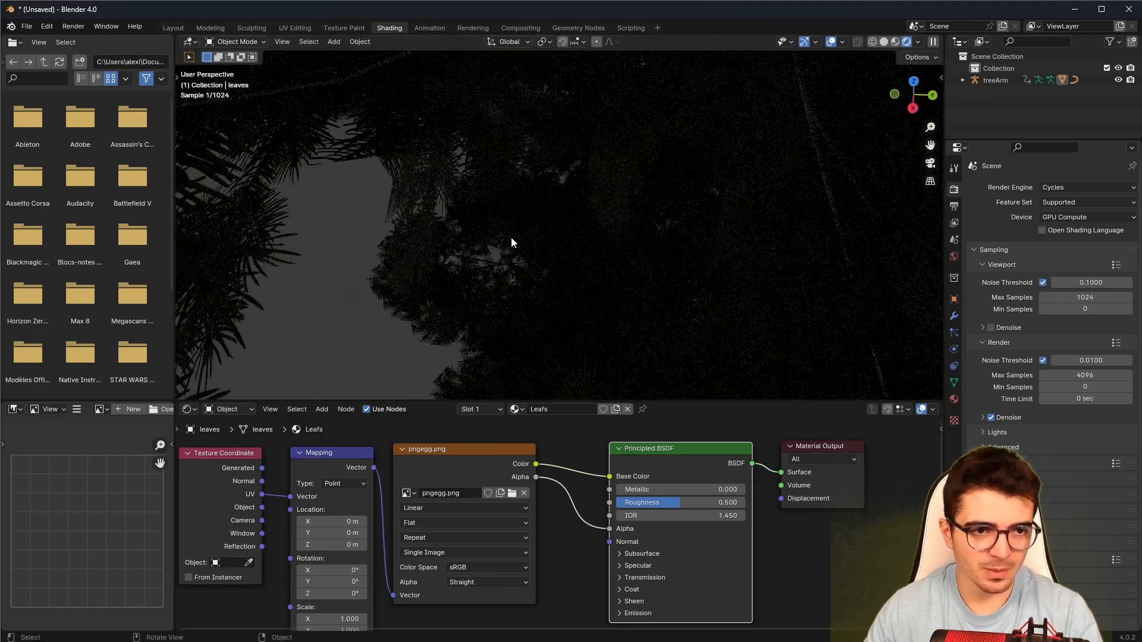
# Turn off Scene World in the viewport shading options to light the tree with the preview HDRI, and raise the HDRI's strength.
pyautogui.click(919, 42)
pyautogui.click(850, 152)
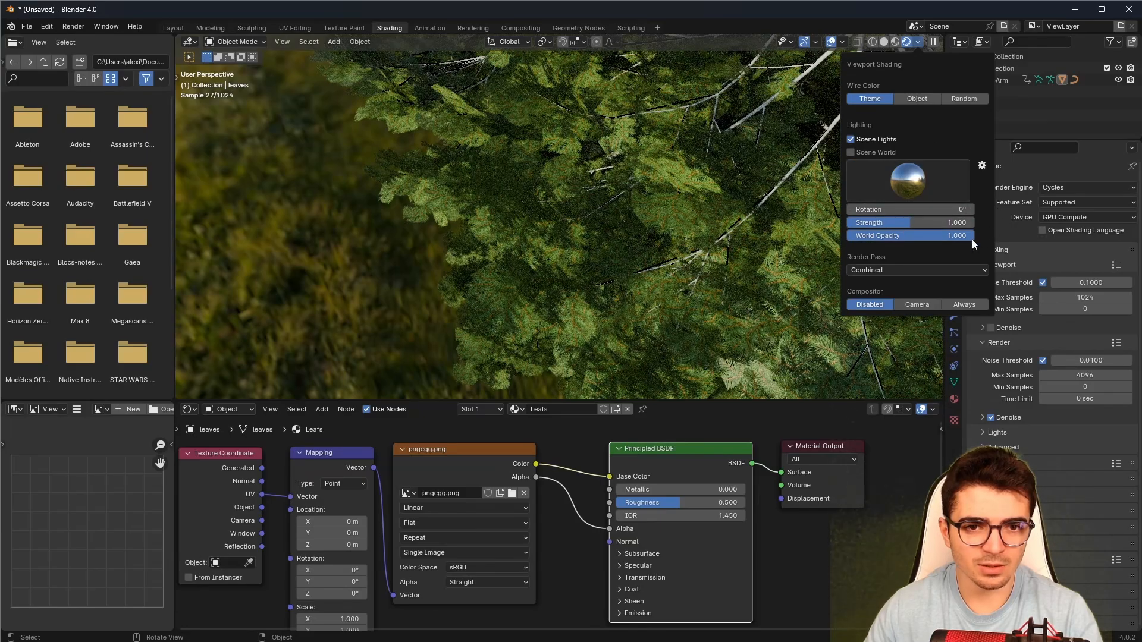
pyautogui.doubleClick(909, 223)
pyautogui.write('2')
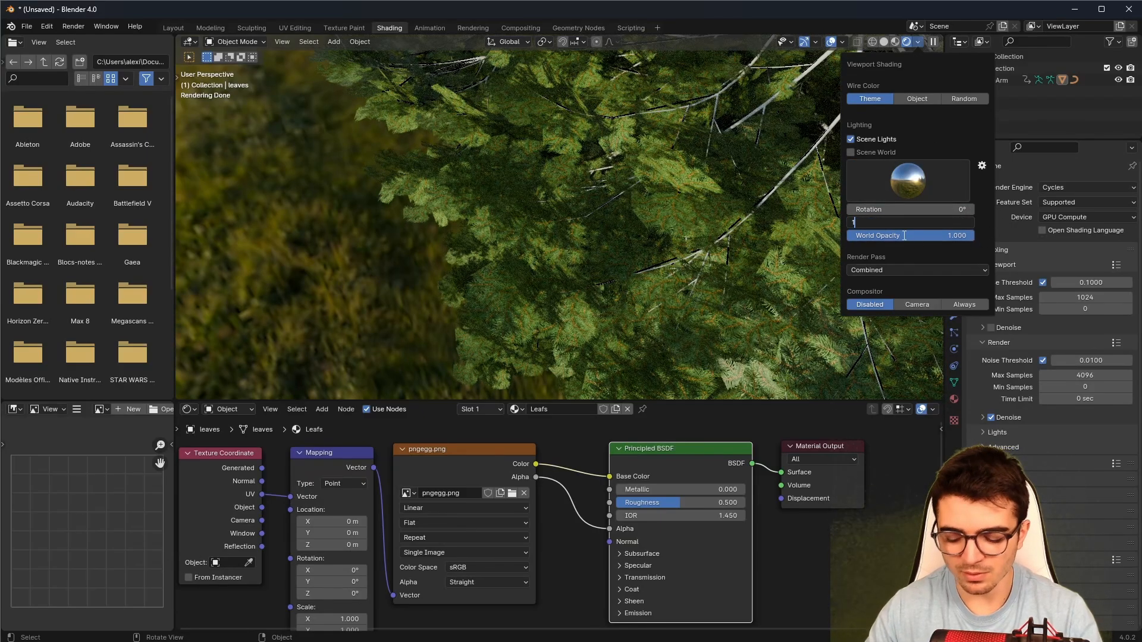
pyautogui.press('Return')
# Examine the rendered foliage from a distance and up close to judge its transparency and lighting.
pyautogui.scroll(-7, 597, 205)
pyautogui.moveTo(590, 197); pyautogui.dragTo(544, 216, button='middle')
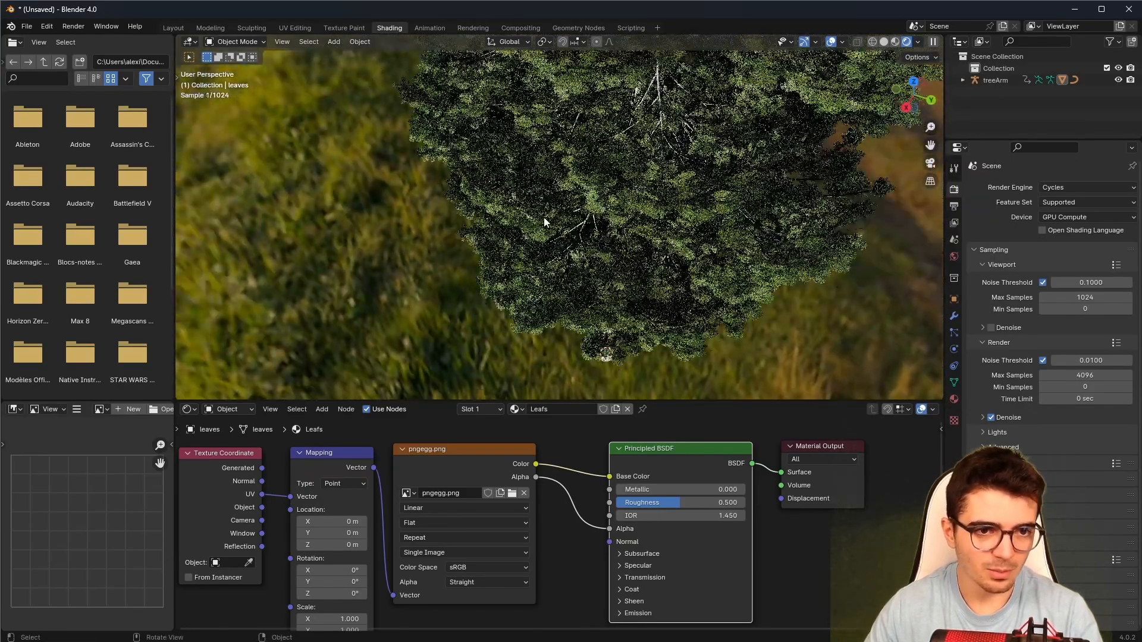
pyautogui.scroll(6, 464, 186)
pyautogui.scroll(3, 620, 330)
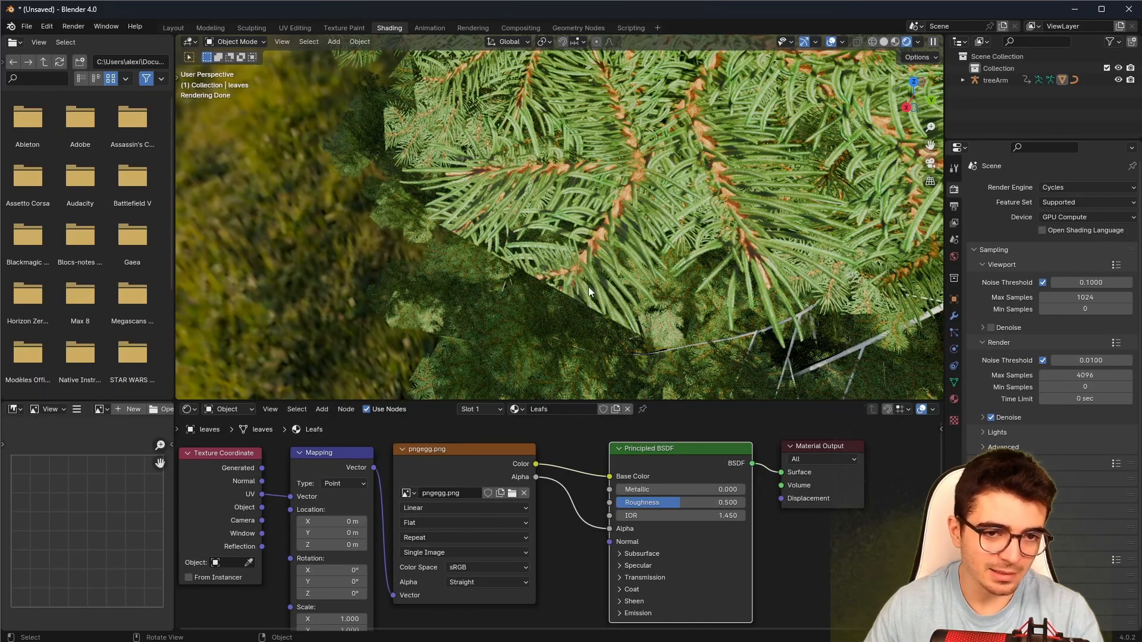
pyautogui.keyDown('ctrl'); pyautogui.moveTo(580, 194); pyautogui.dragTo(511, 182, button='middle'); pyautogui.keyUp('ctrl')
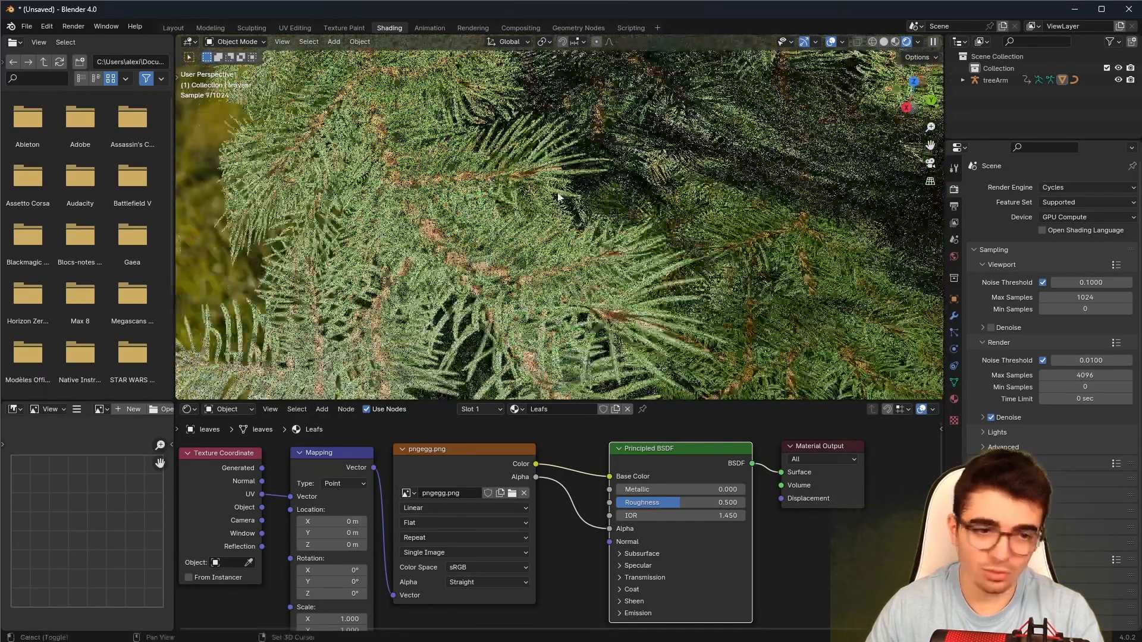
pyautogui.keyDown('ctrl'); pyautogui.moveTo(429, 177); pyautogui.dragTo(570, 254, button='middle'); pyautogui.keyUp('ctrl')
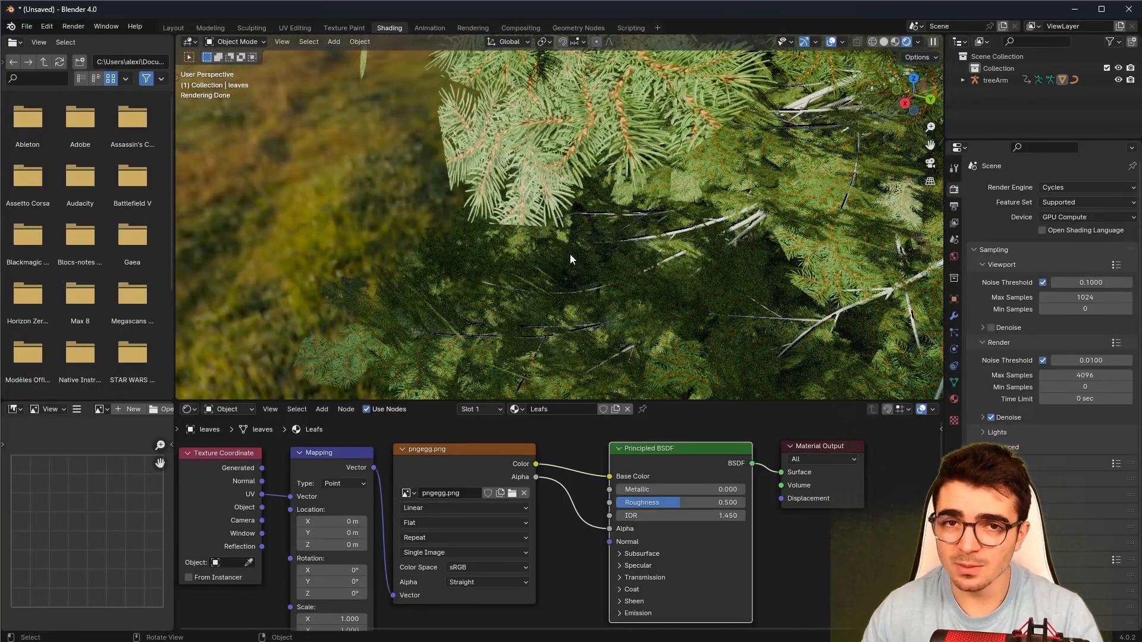
# Move the Material Output node away from the Principled BSDF to make room between them.
pyautogui.scroll(-3, 567, 506)
pyautogui.moveTo(770, 555); pyautogui.dragTo(604, 441, button='middle')
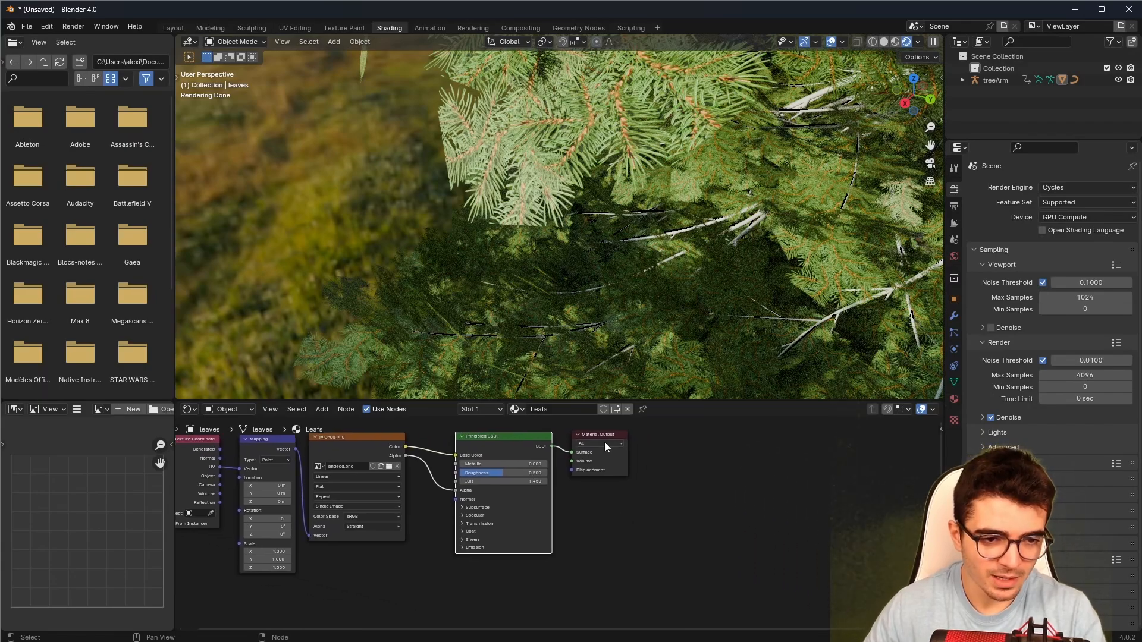
pyautogui.click(601, 443)
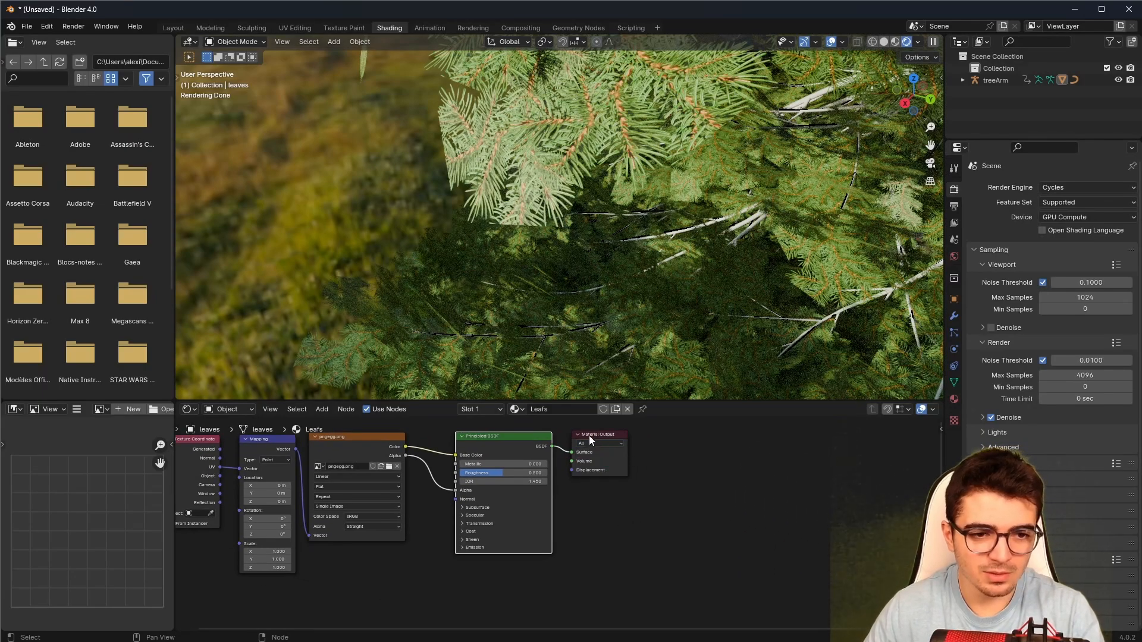
pyautogui.moveTo(589, 436); pyautogui.dragTo(720, 449)
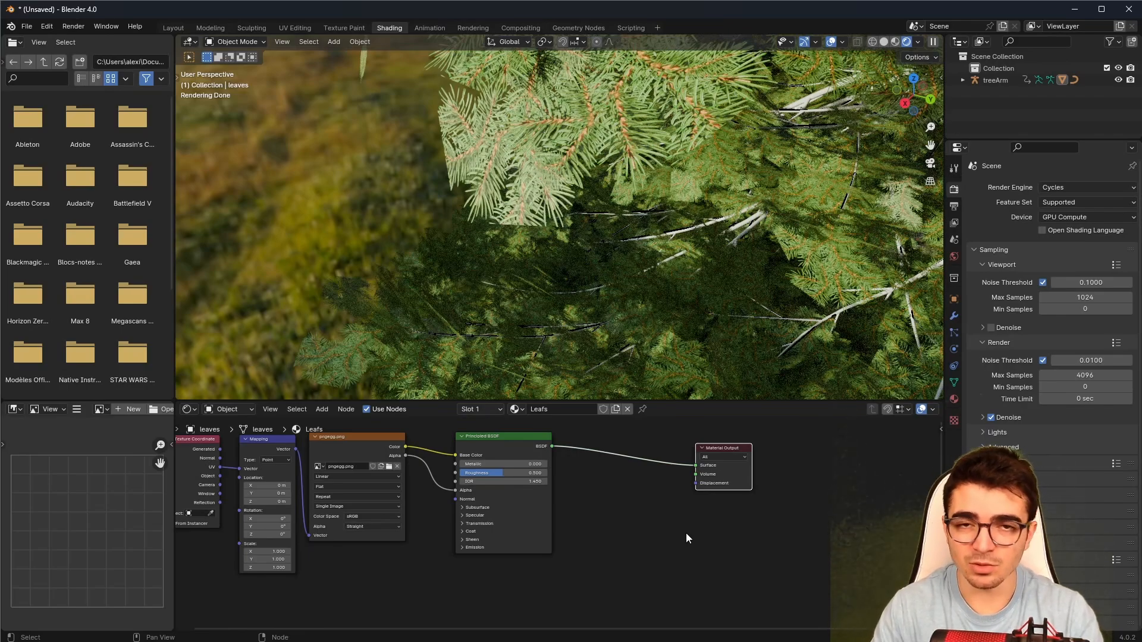
pyautogui.scroll(3, 565, 513)
pyautogui.rightClick(565, 513)
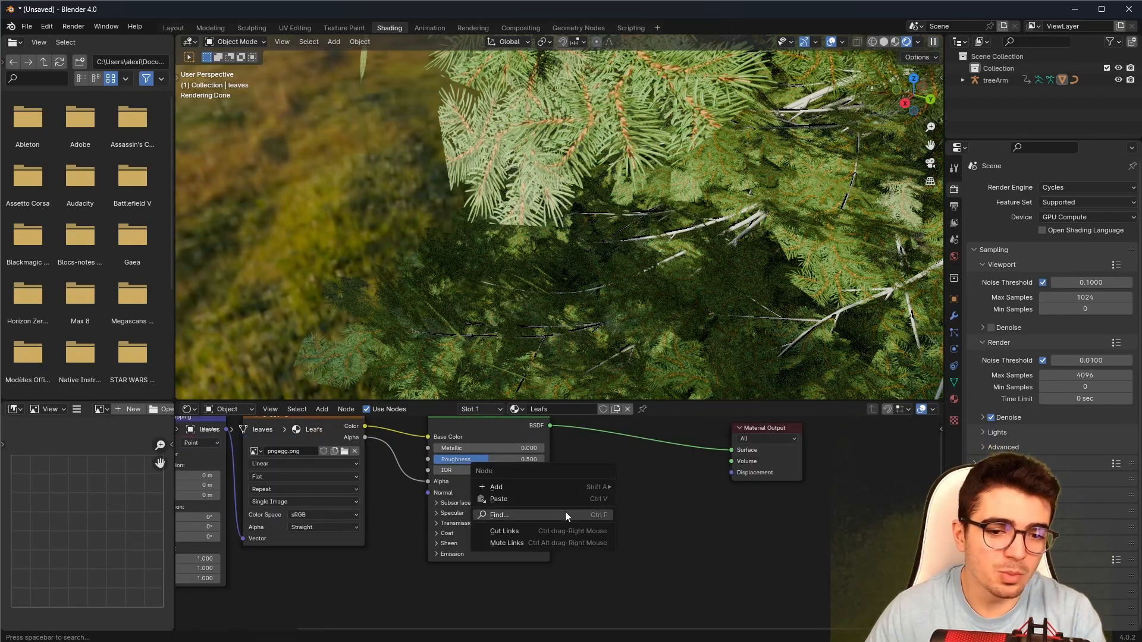
pyautogui.moveTo(619, 491); pyautogui.dragTo(612, 521, button='middle')
pyautogui.hotkey('shift', 'a')
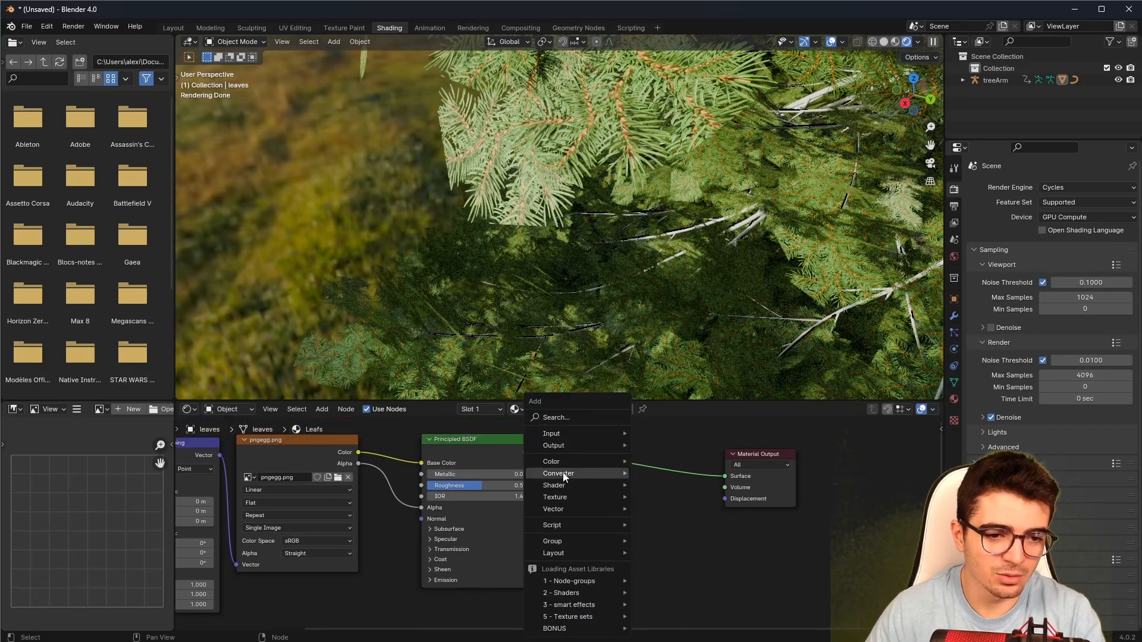
pyautogui.click(558, 415)
pyautogui.write('as')
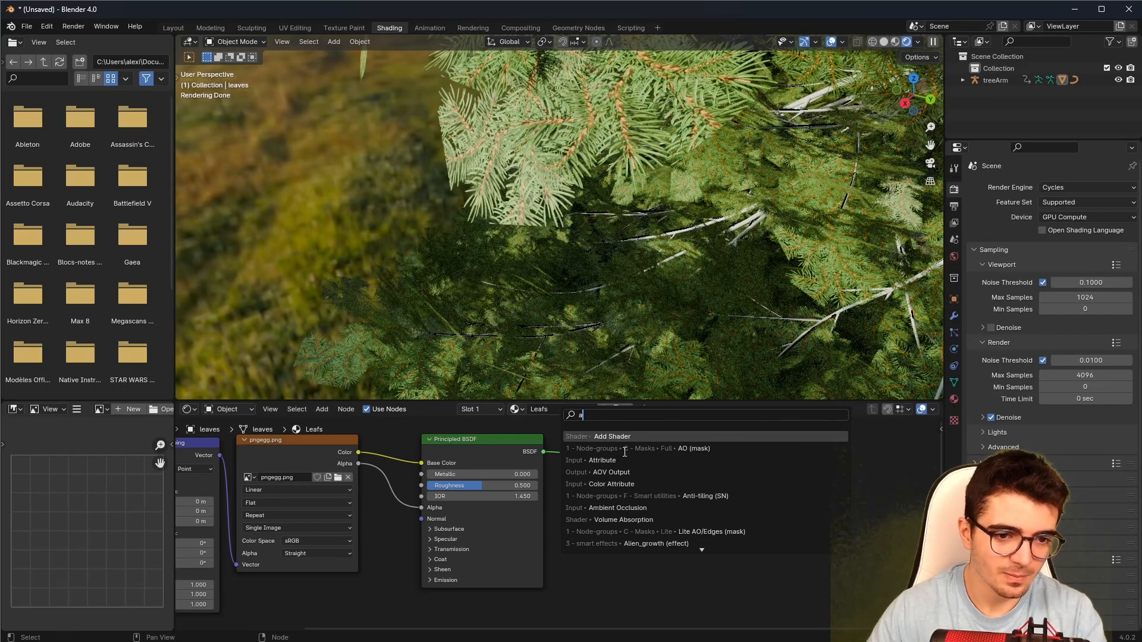
pyautogui.press('BackSpace')
pyautogui.press('Escape')
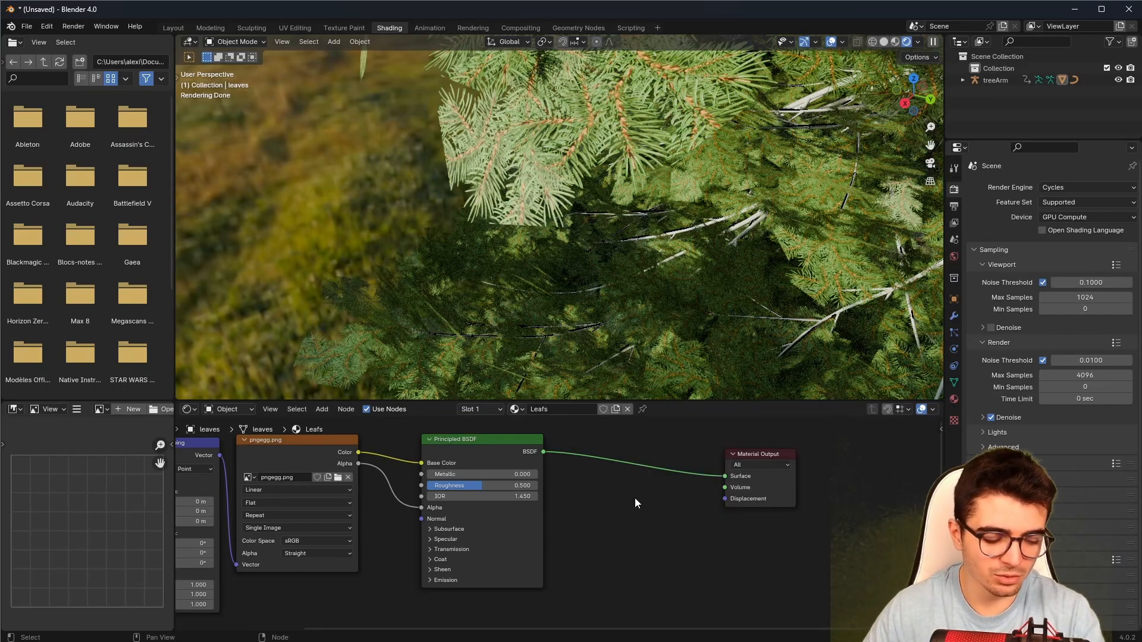
# Insert an Add Shader node between the Principled BSDF and the Material Output, and space both nodes farther from the Principled BSDF.
pyautogui.hotkey('shift', 'a')
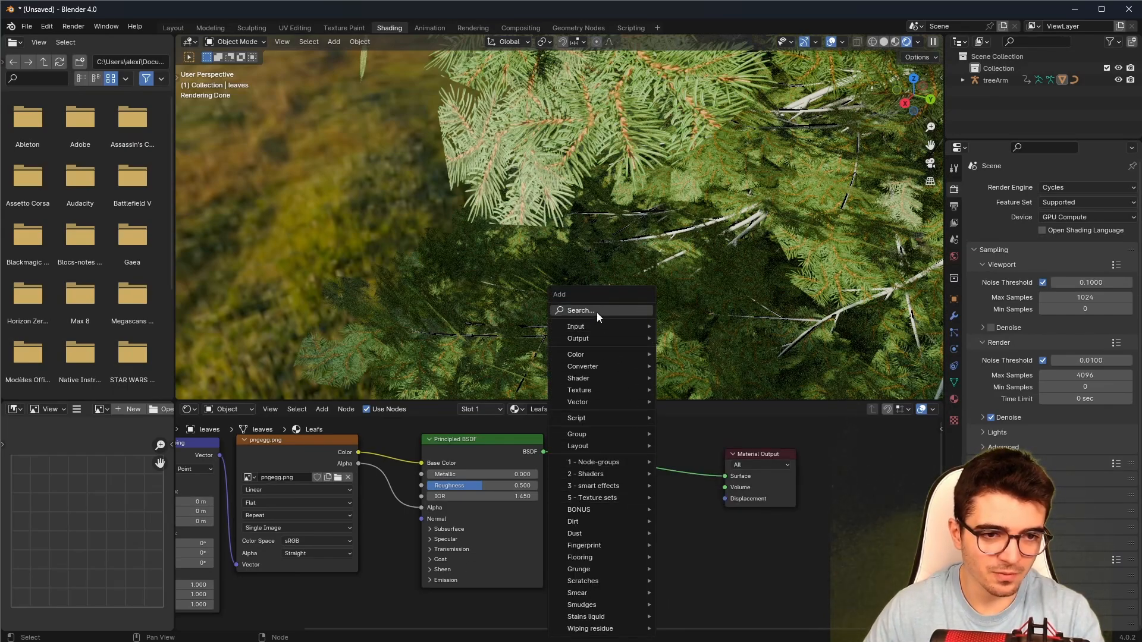
pyautogui.click(597, 312)
pyautogui.write('add')
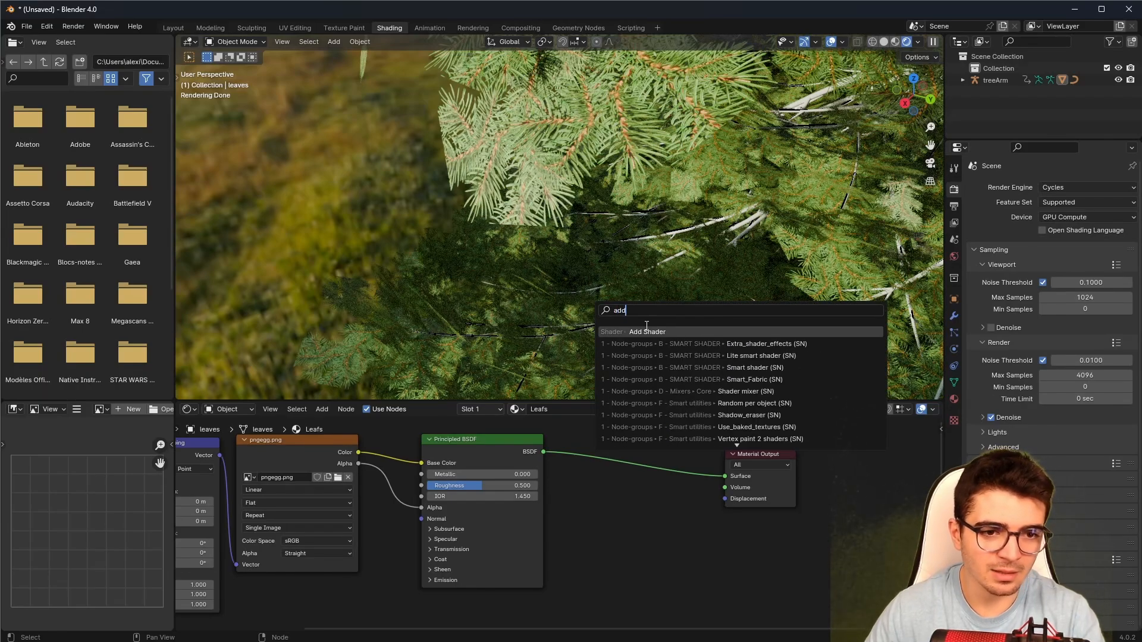
pyautogui.click(635, 331)
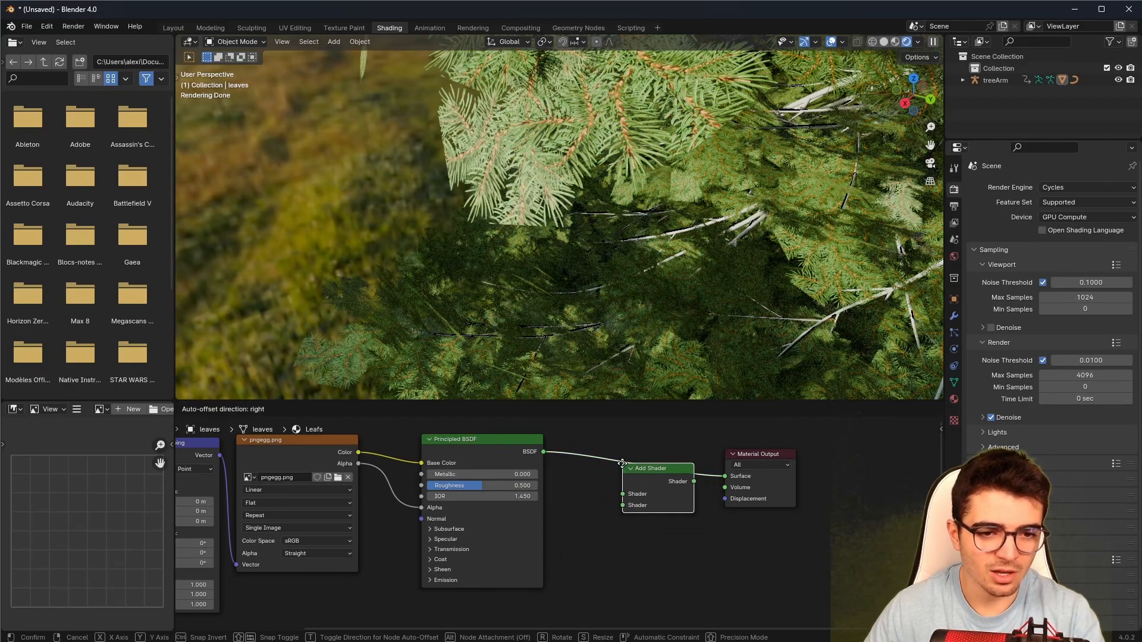
pyautogui.click(618, 457)
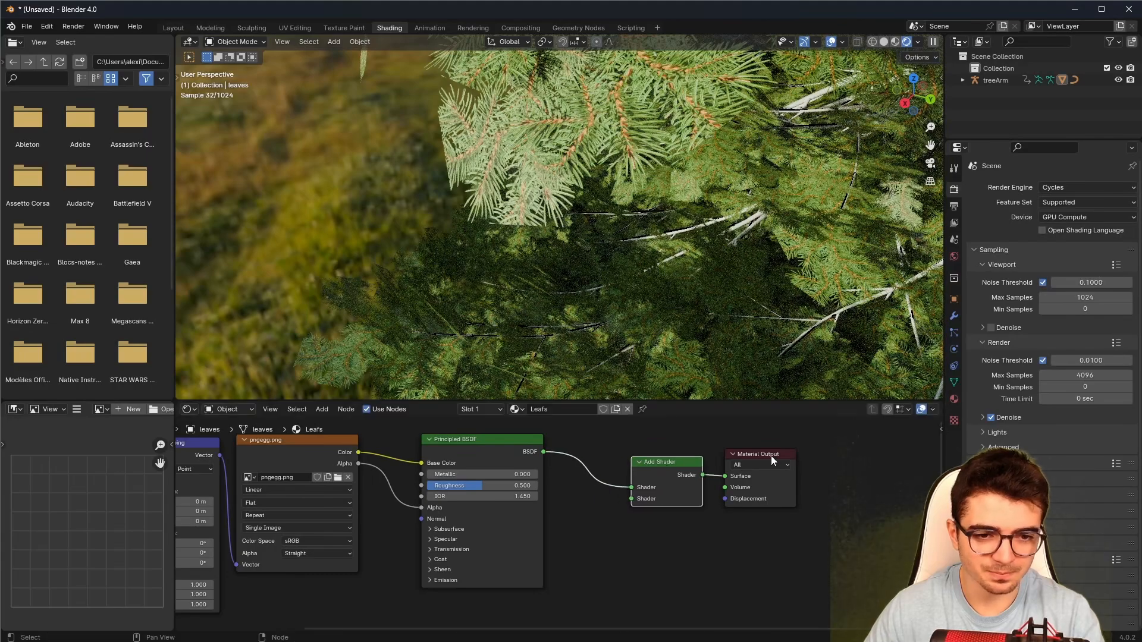
pyautogui.moveTo(771, 455); pyautogui.dragTo(880, 454)
pyautogui.moveTo(663, 462); pyautogui.dragTo(766, 465)
# Add a Translucent BSDF node and connect its output to the second Shader input of the Add Shader node.
pyautogui.scroll(1, 661, 547)
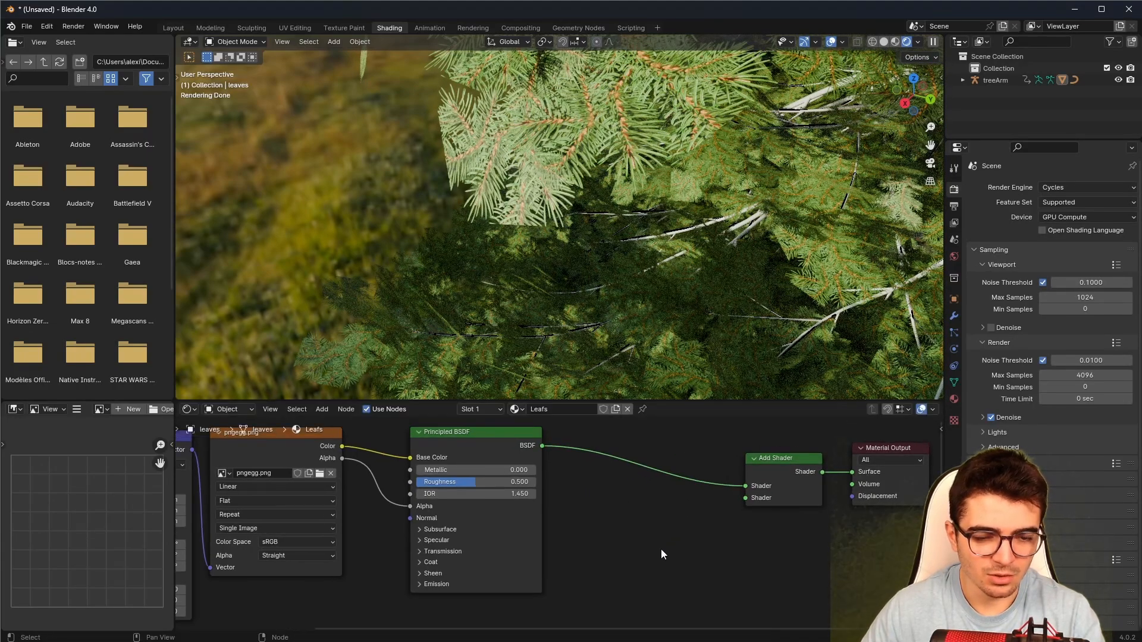
pyautogui.hotkey('shift', 'a')
pyautogui.write('tra')
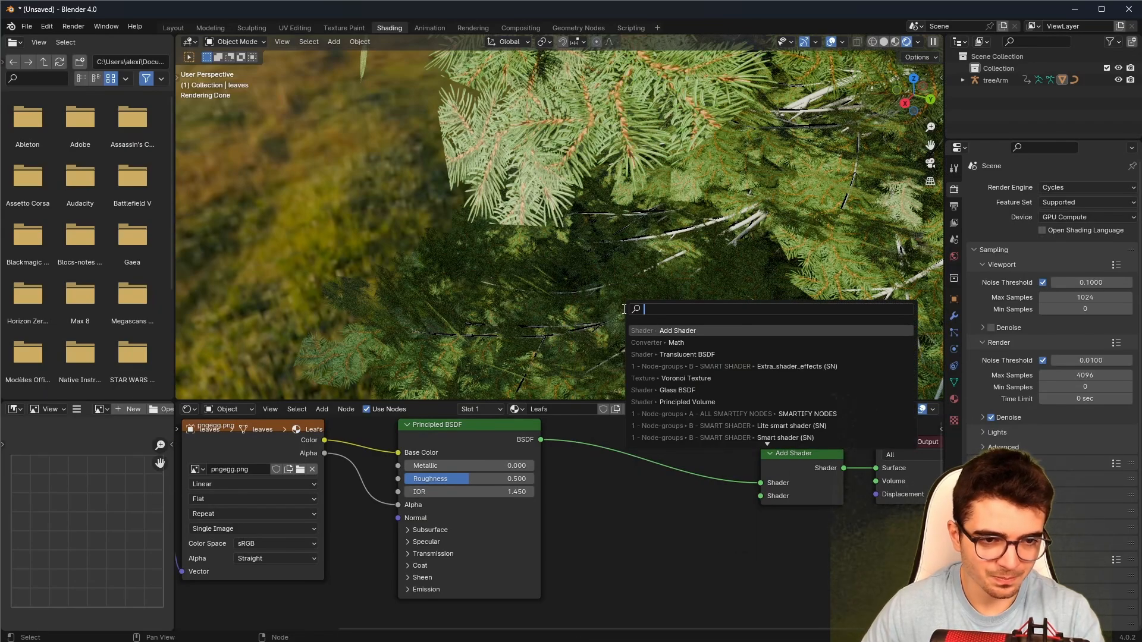
pyautogui.click(713, 333)
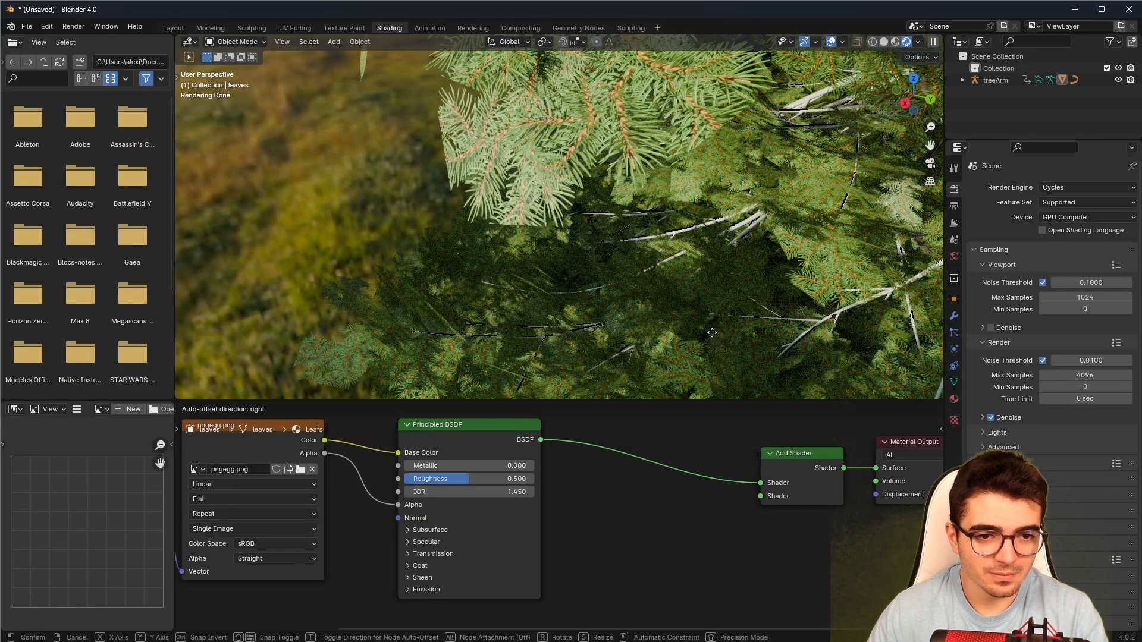
pyautogui.click(689, 502)
pyautogui.moveTo(693, 510); pyautogui.dragTo(765, 496)
pyautogui.moveTo(793, 455); pyautogui.dragTo(786, 450)
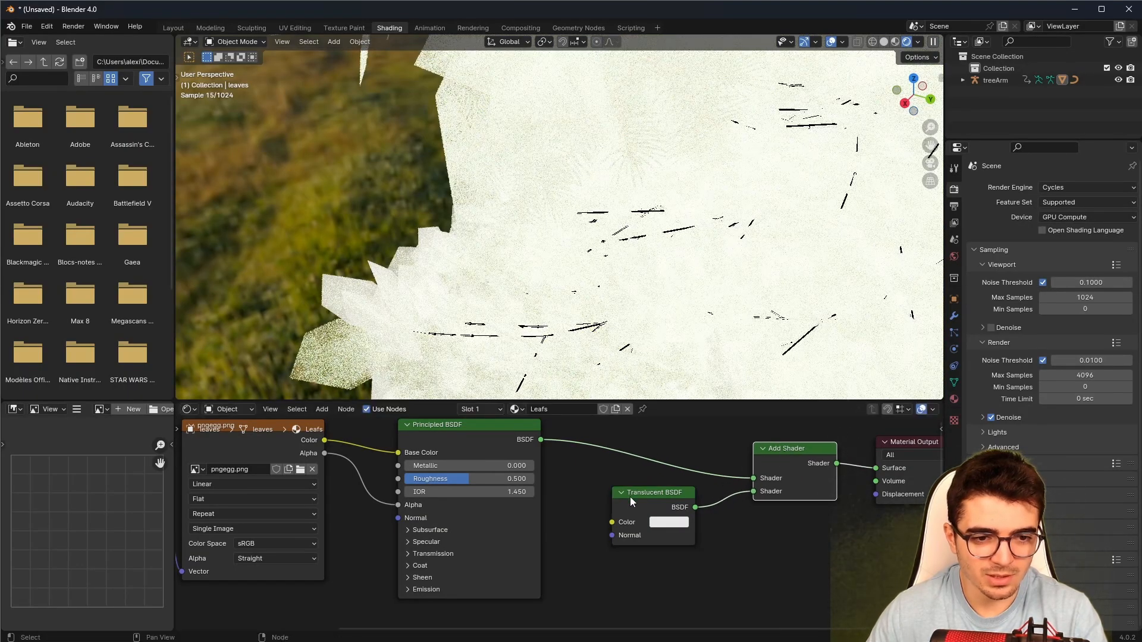
pyautogui.moveTo(657, 492)
pyautogui.mouseDown()
pyautogui.moveTo(645, 492)
pyautogui.moveTo(655, 495)
pyautogui.mouseUp()
# Connect the pngegg.png node's Color output to the Translucent BSDF's Color input and inspect the rendered leaves.
pyautogui.scroll(-6, 585, 279)
pyautogui.moveTo(586, 278)
pyautogui.mouseDown(button='middle')
pyautogui.moveTo(597, 262)
pyautogui.moveTo(584, 279)
pyautogui.mouseUp(button='middle')
pyautogui.scroll(4, 584, 280)
pyautogui.scroll(2, 584, 280)
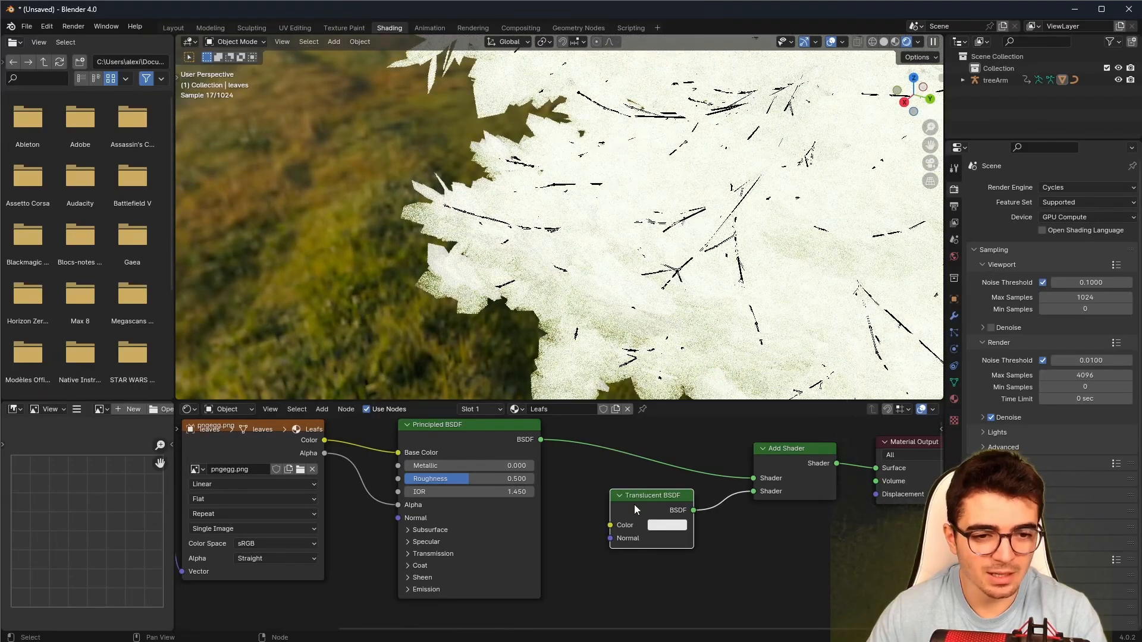
pyautogui.moveTo(635, 505); pyautogui.dragTo(625, 505)
pyautogui.moveTo(357, 489); pyautogui.dragTo(359, 514, button='middle')
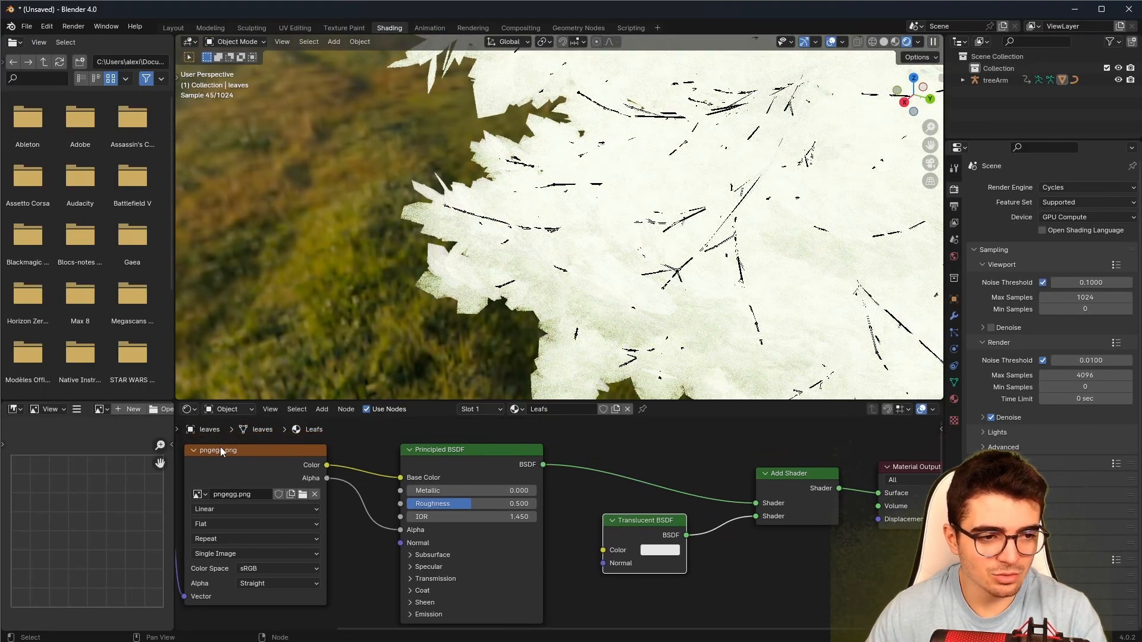
pyautogui.click(222, 449)
pyautogui.moveTo(326, 465); pyautogui.dragTo(690, 530)
pyautogui.scroll(-5, 586, 244)
pyautogui.scroll(8, 580, 233)
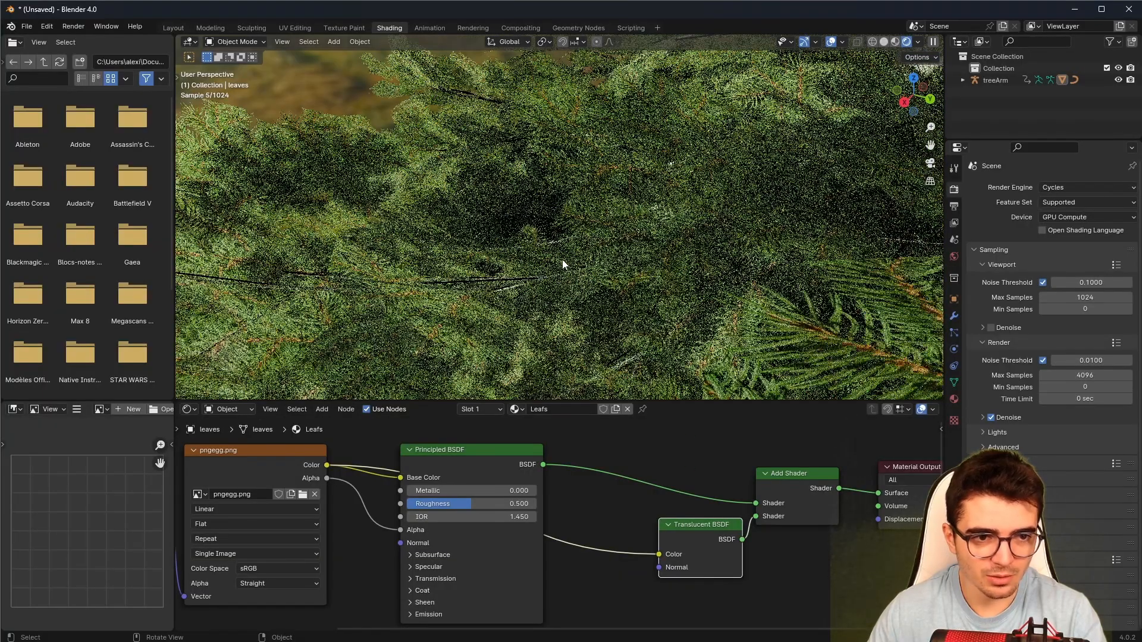
# Examine the rendered translucent leaves across the tree from several angles, both close up and from a distance.
pyautogui.moveTo(530, 254); pyautogui.dragTo(557, 248, button='middle')
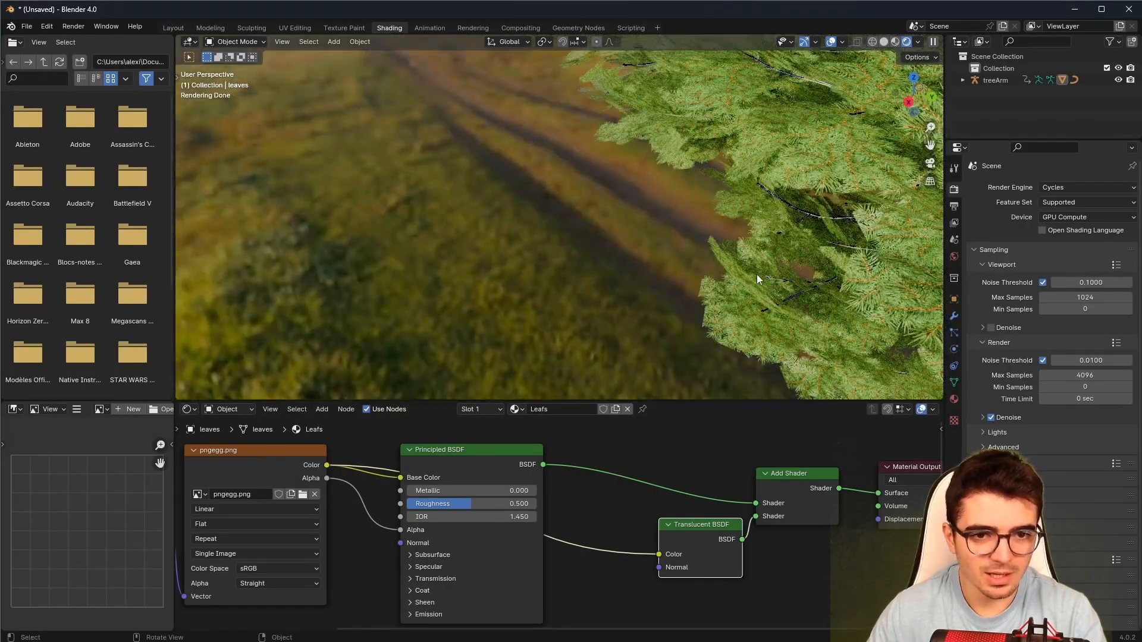
pyautogui.scroll(-5, 756, 274)
pyautogui.keyDown('shift'); pyautogui.moveTo(756, 274); pyautogui.dragTo(575, 332, button='middle'); pyautogui.keyUp('shift')
pyautogui.scroll(3, 575, 332)
pyautogui.moveTo(598, 272); pyautogui.dragTo(810, 223, button='middle')
pyautogui.scroll(3, 599, 197)
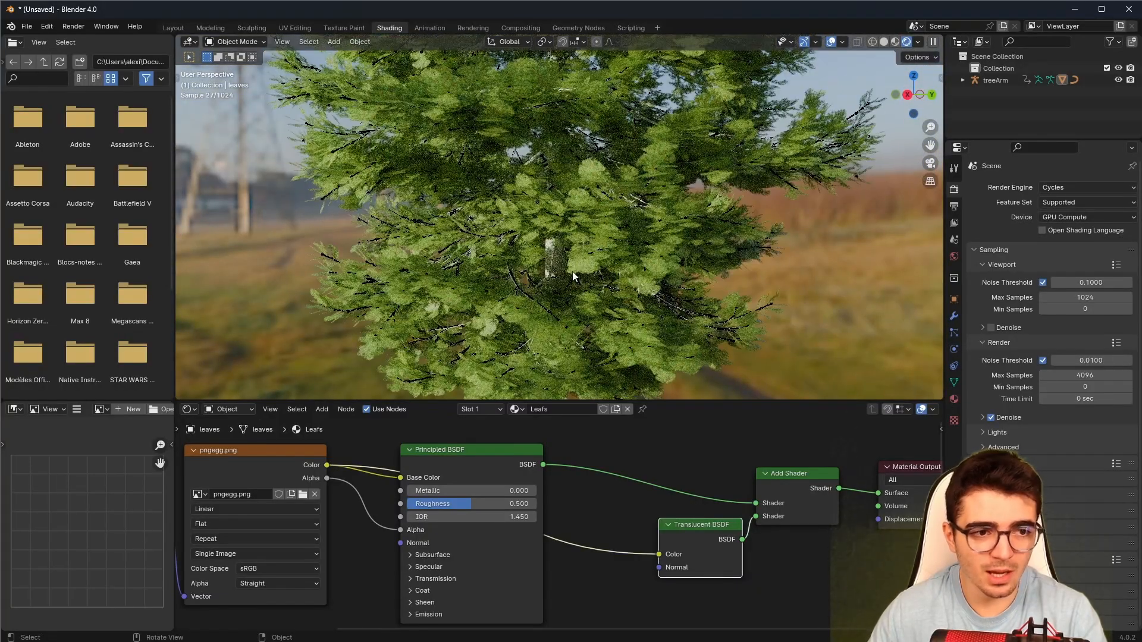
pyautogui.moveTo(527, 254)
pyautogui.mouseDown(button='middle')
pyautogui.moveTo(444, 279)
pyautogui.moveTo(525, 227)
pyautogui.moveTo(512, 243)
pyautogui.mouseUp(button='middle')
pyautogui.scroll(5, 501, 250)
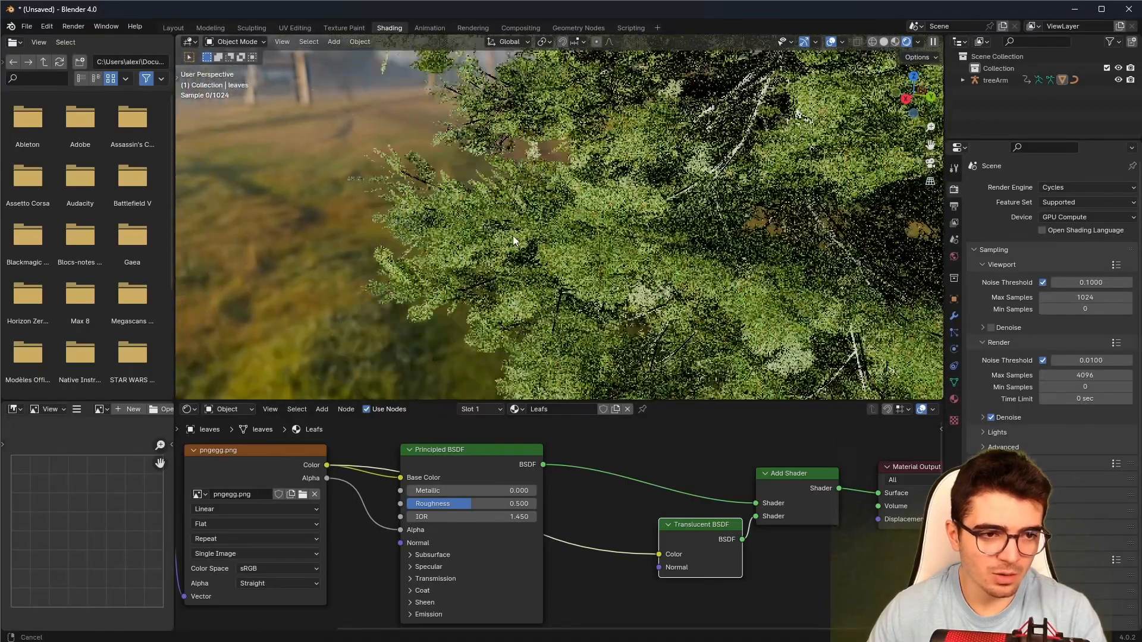
pyautogui.scroll(-5, 464, 284)
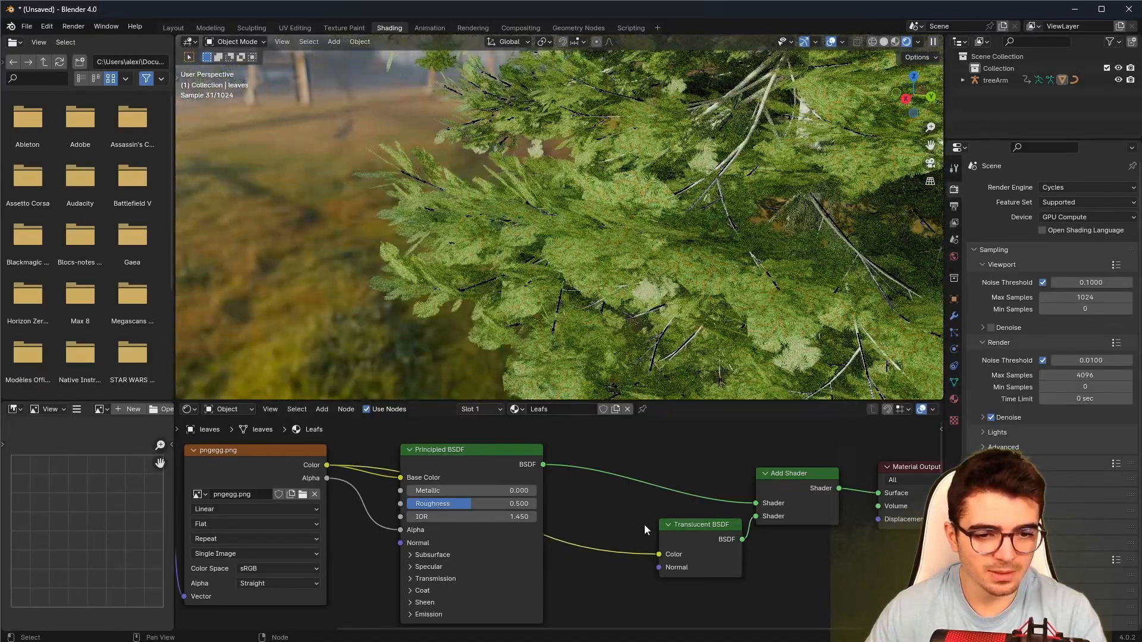
# Shift the Principled BSDF aside and insert a Math node between the pngegg.png Color output and the Translucent BSDF's Color input.
pyautogui.moveTo(437, 457); pyautogui.dragTo(414, 451)
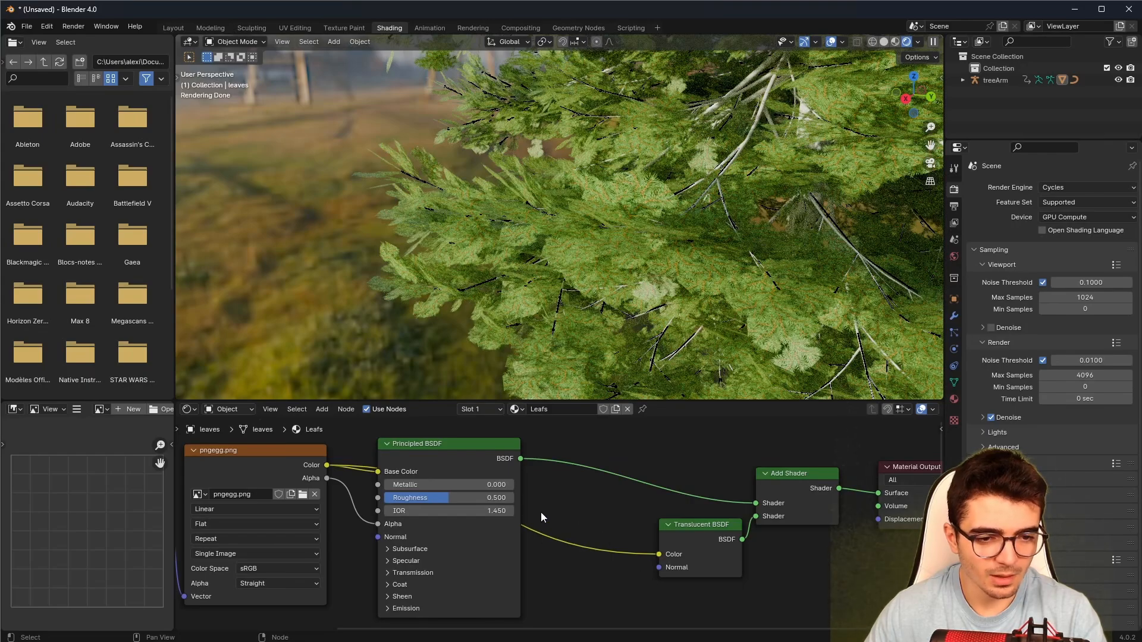
pyautogui.hotkey('shift', 'a')
pyautogui.write('ma')
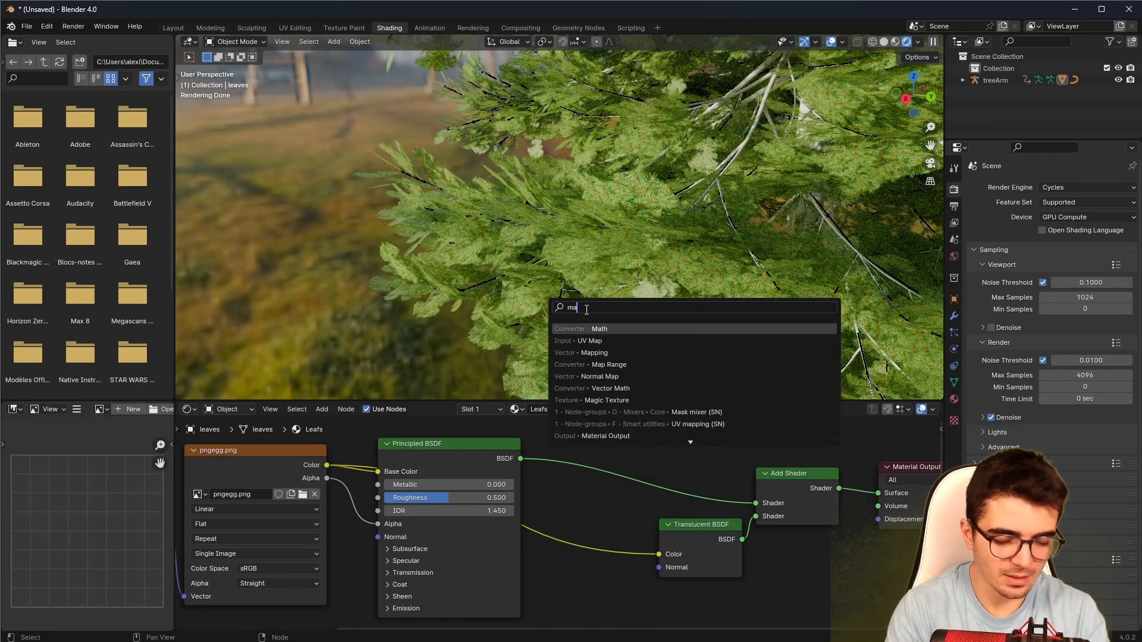
pyautogui.write('th')
pyautogui.press('Return')
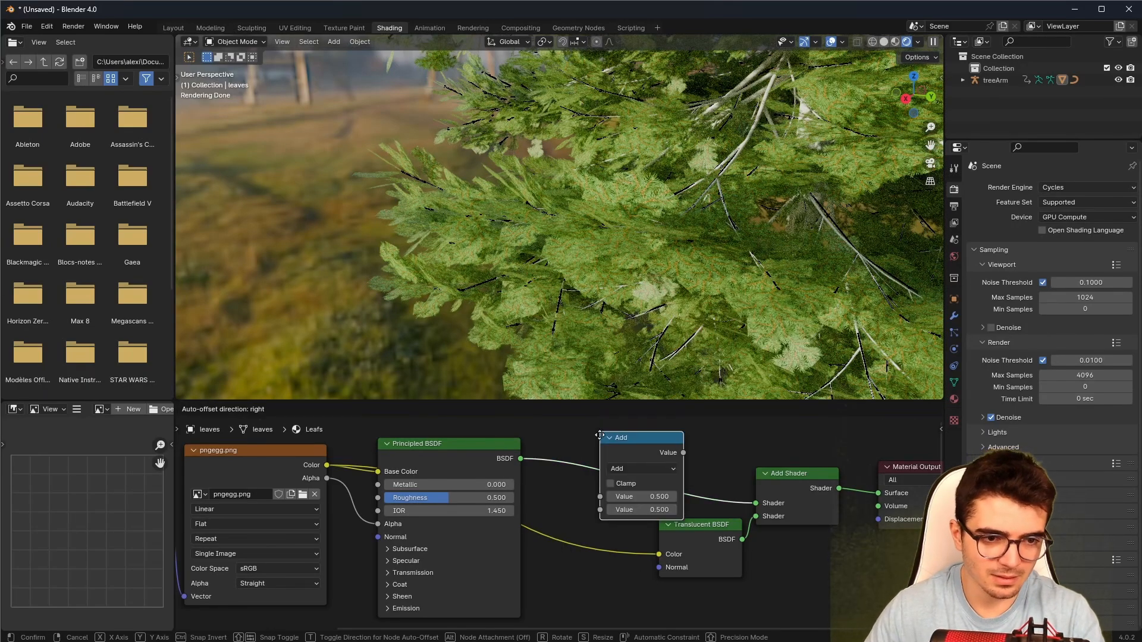
pyautogui.click(584, 519)
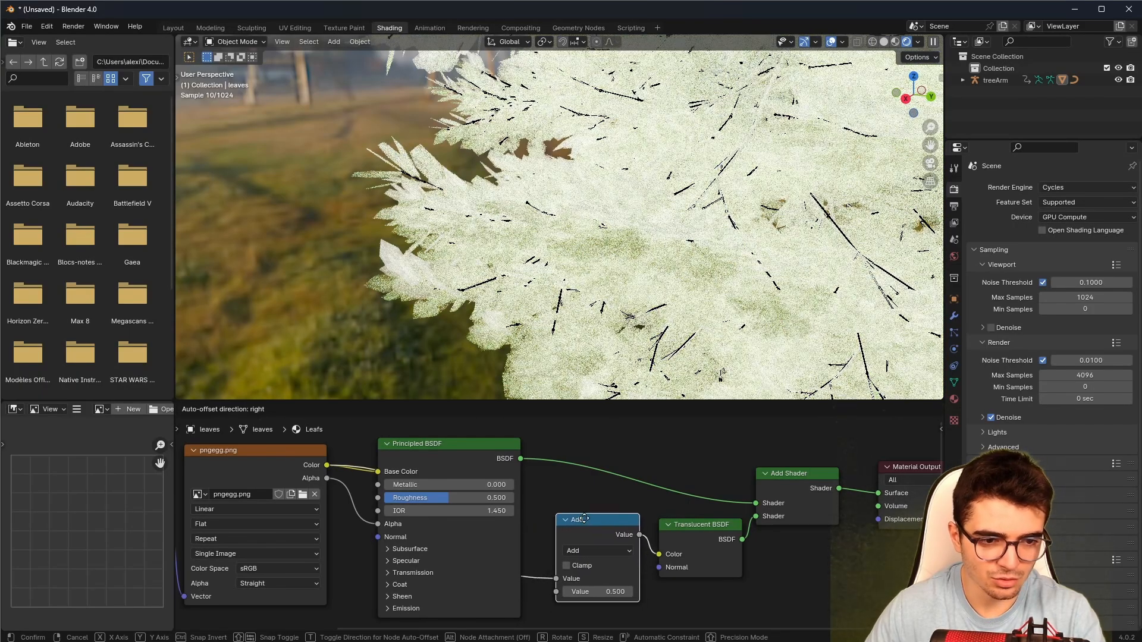
# Set the Math node's operation to Multiply and reposition the node beside the Translucent BSDF.
pyautogui.click(578, 552)
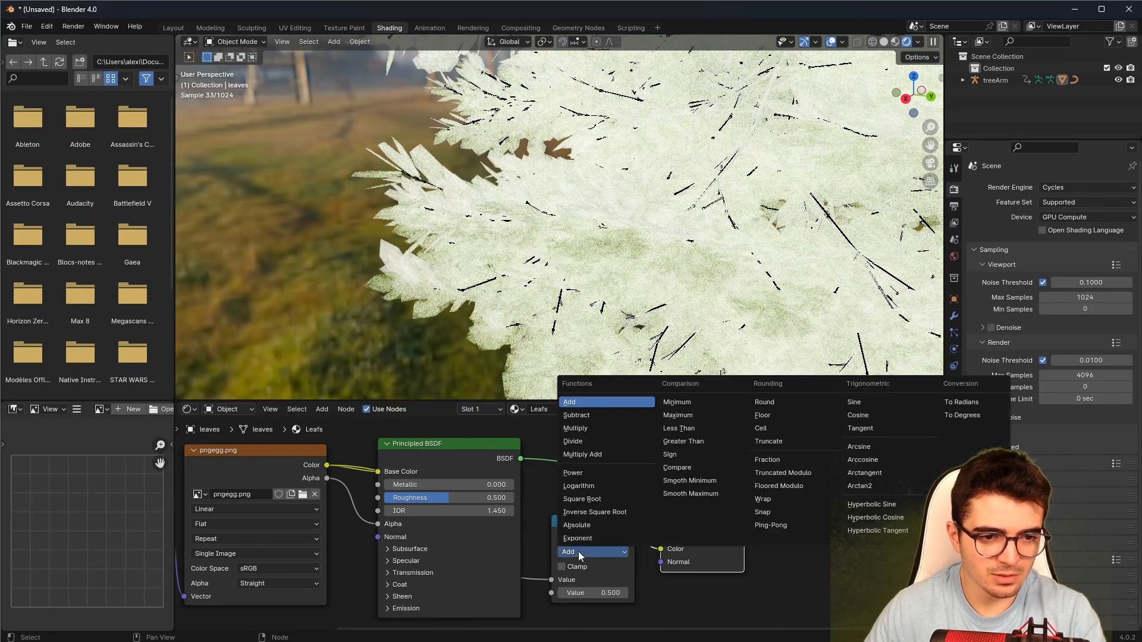
pyautogui.click(583, 427)
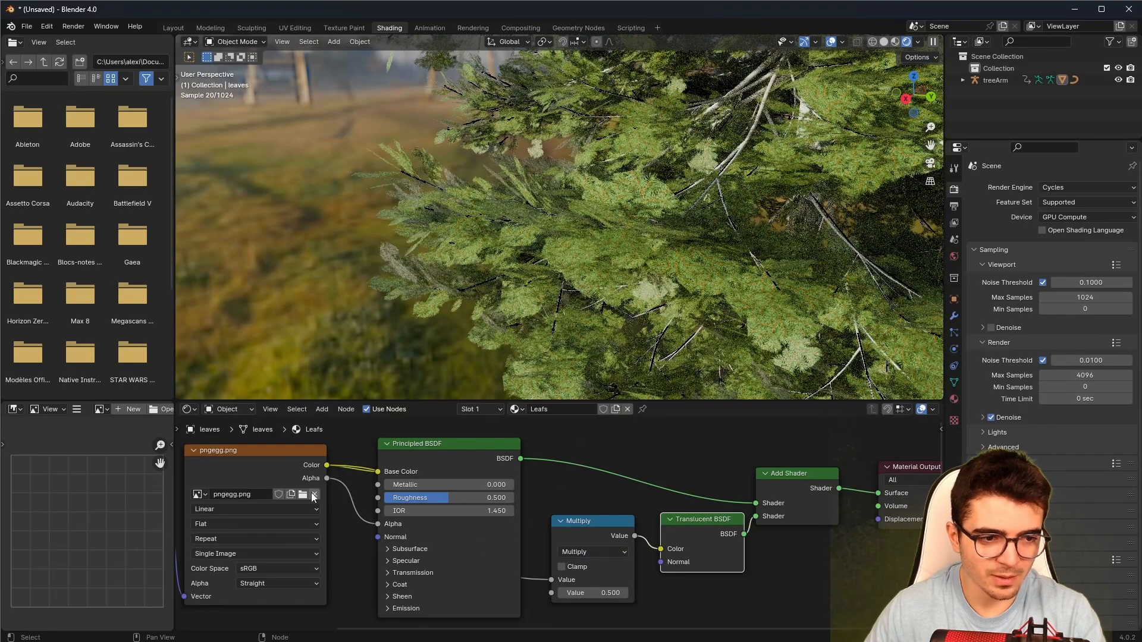
pyautogui.moveTo(569, 527); pyautogui.dragTo(580, 502)
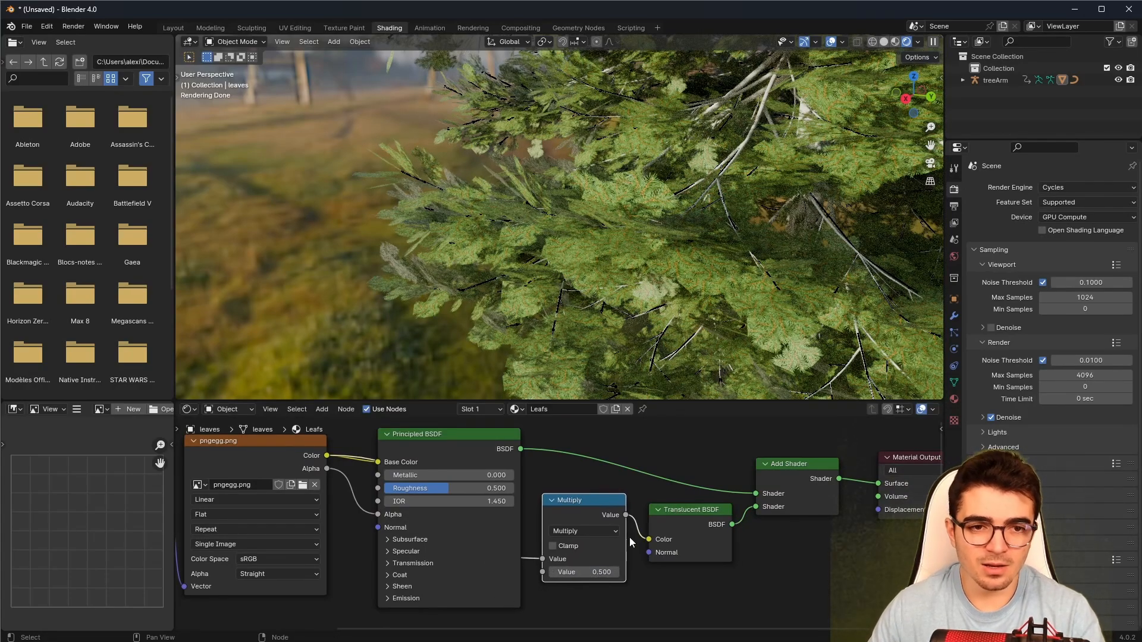
# Try values of 0.1 and 2 on the Multiply node and compare their effect on the rendered leaves.
pyautogui.click(593, 572)
pyautogui.write('0.1')
pyautogui.press('Return')
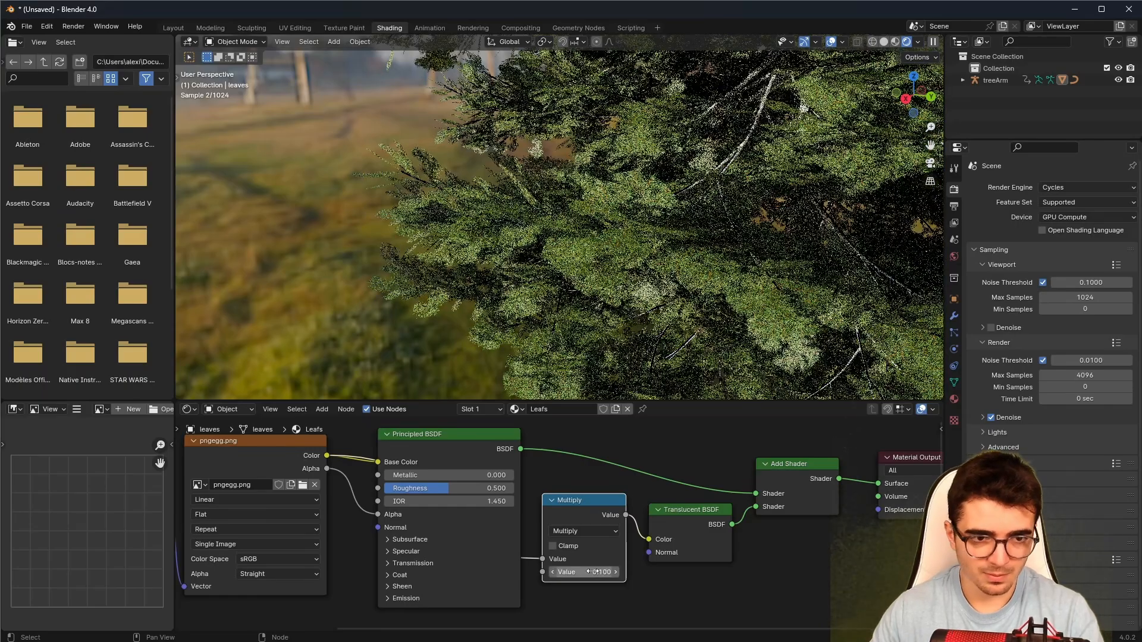
pyautogui.click(569, 571)
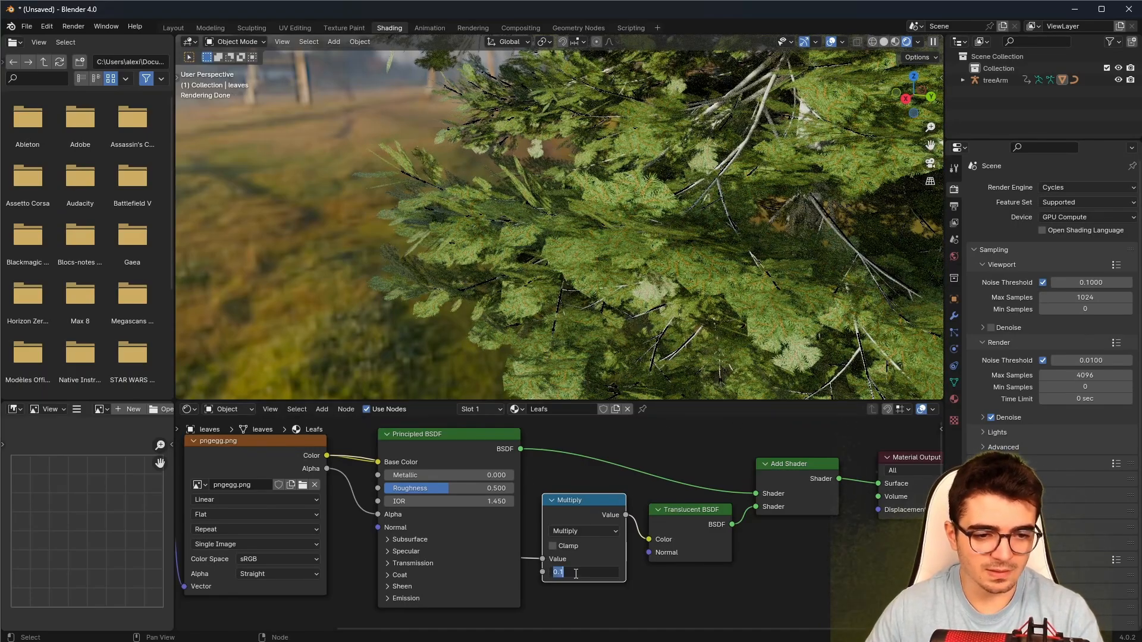
pyautogui.write('2')
pyautogui.press('Return')
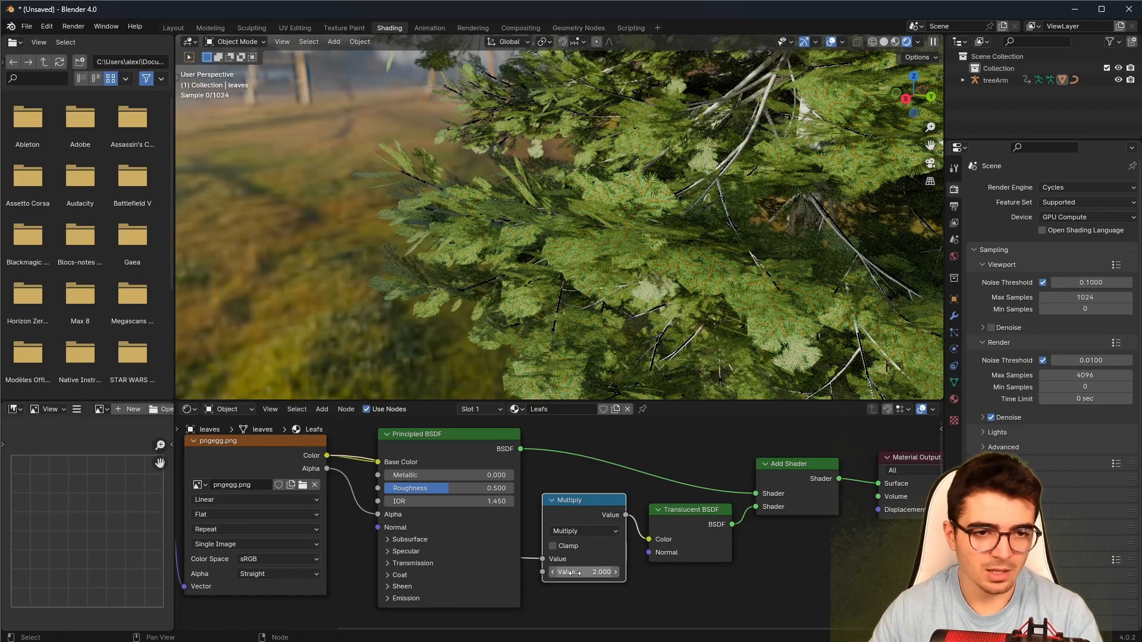
pyautogui.scroll(-5, 461, 205)
pyautogui.scroll(5, 550, 241)
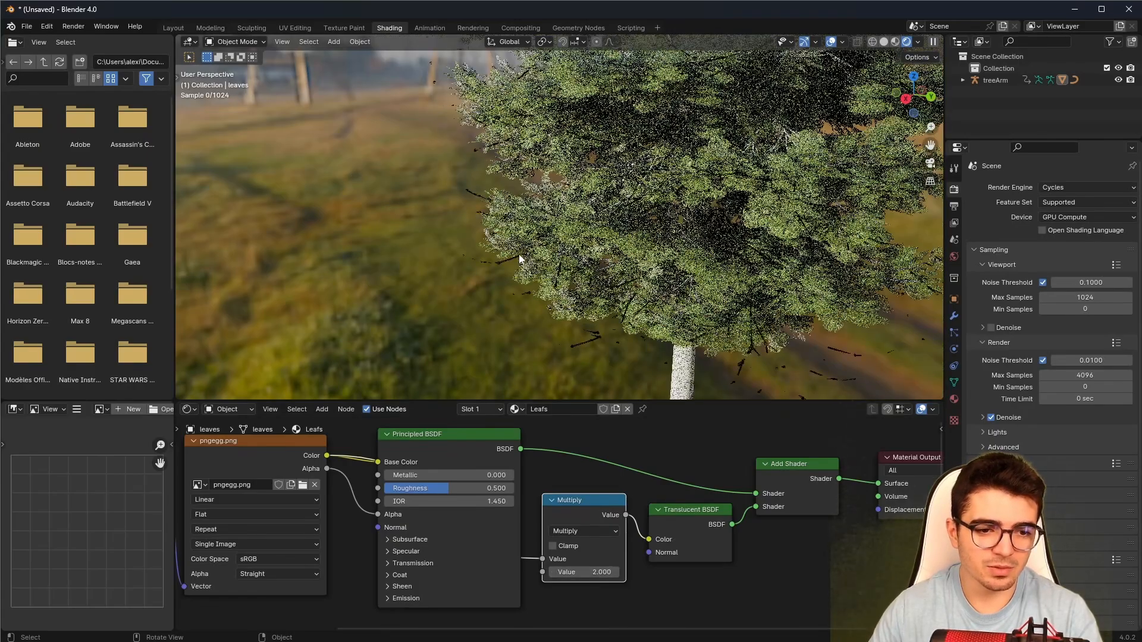
# Set the Multiply node's value to 0.6.
pyautogui.click(571, 572)
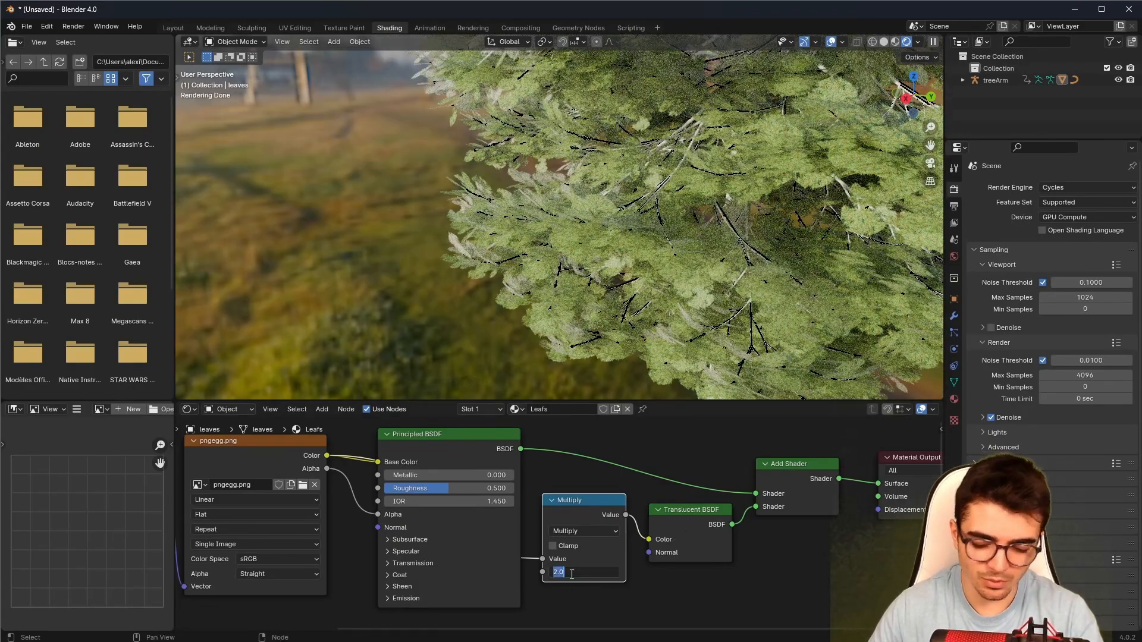
pyautogui.write('0.6')
pyautogui.press('Return')
# Select the tree's bare trunk object and give it a new material named Trunk.
pyautogui.scroll(-4, 595, 238)
pyautogui.moveTo(571, 238); pyautogui.dragTo(609, 239, button='middle')
pyautogui.keyDown('shift'); pyautogui.moveTo(613, 333); pyautogui.dragTo(594, 238, button='middle'); pyautogui.keyUp('shift')
pyautogui.click(605, 330)
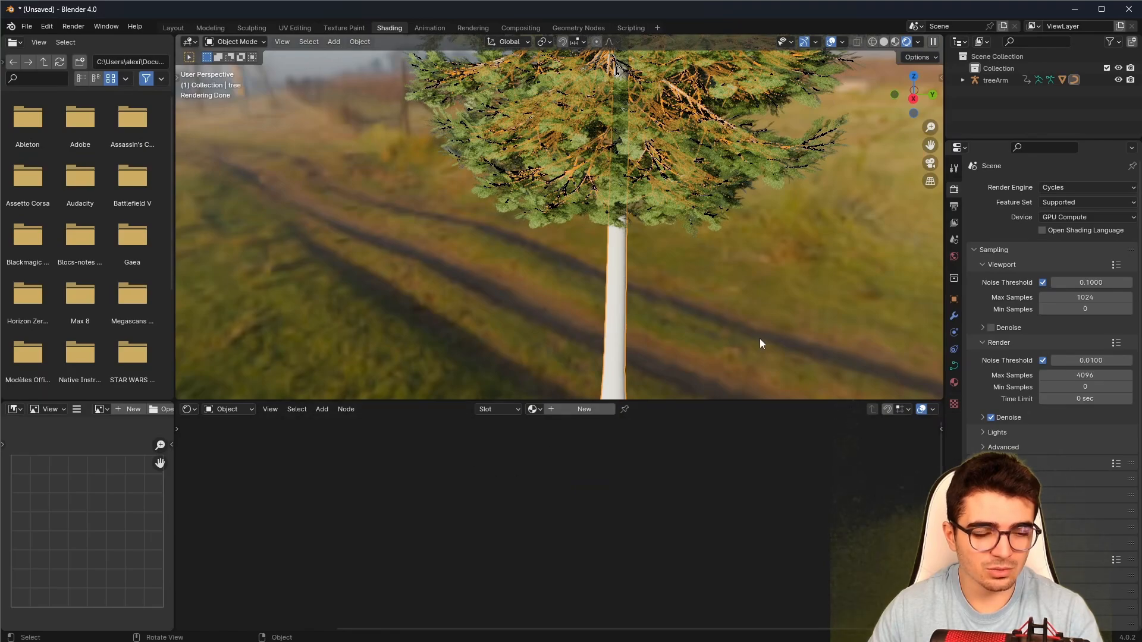
pyautogui.scroll(1, 759, 343)
pyautogui.click(559, 409)
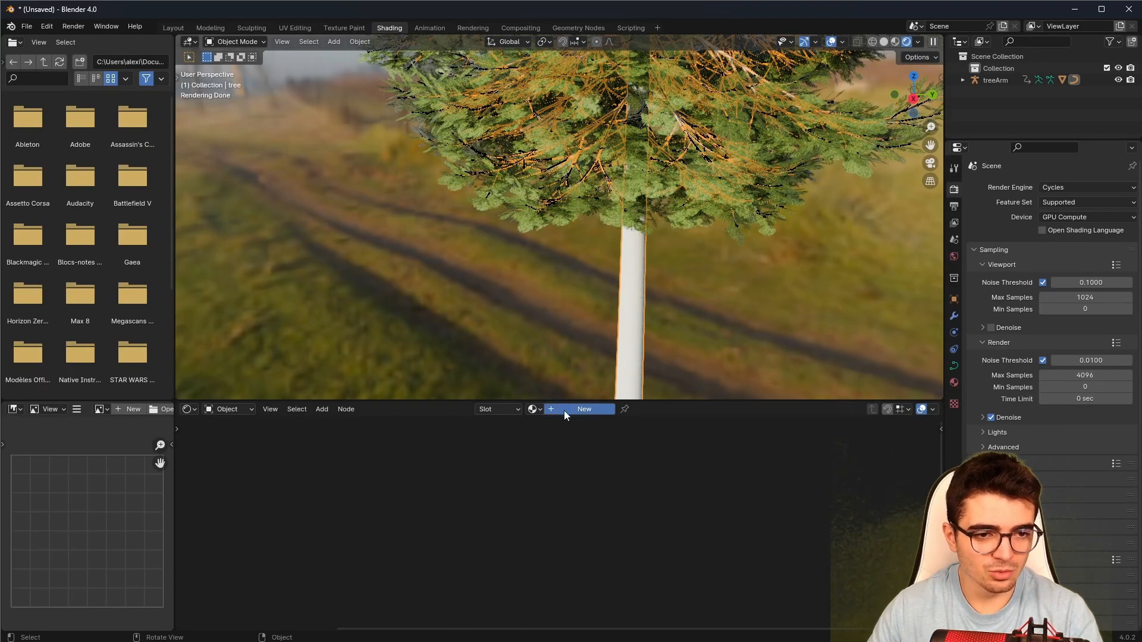
pyautogui.doubleClick(556, 410)
pyautogui.write('T')
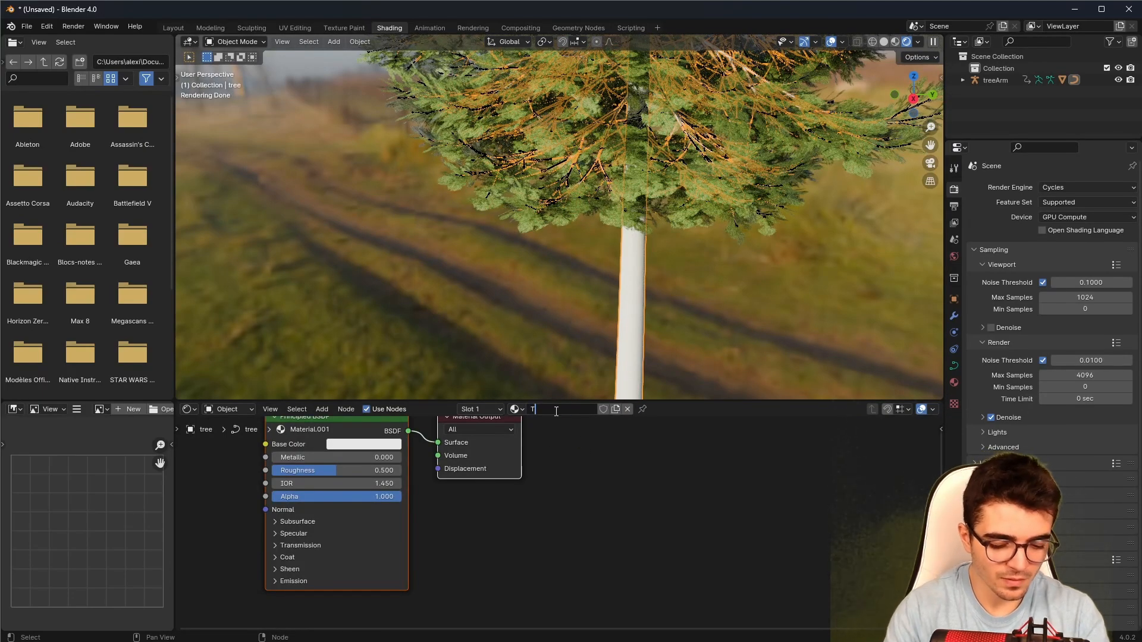
pyautogui.write('runk')
pyautogui.press('Return')
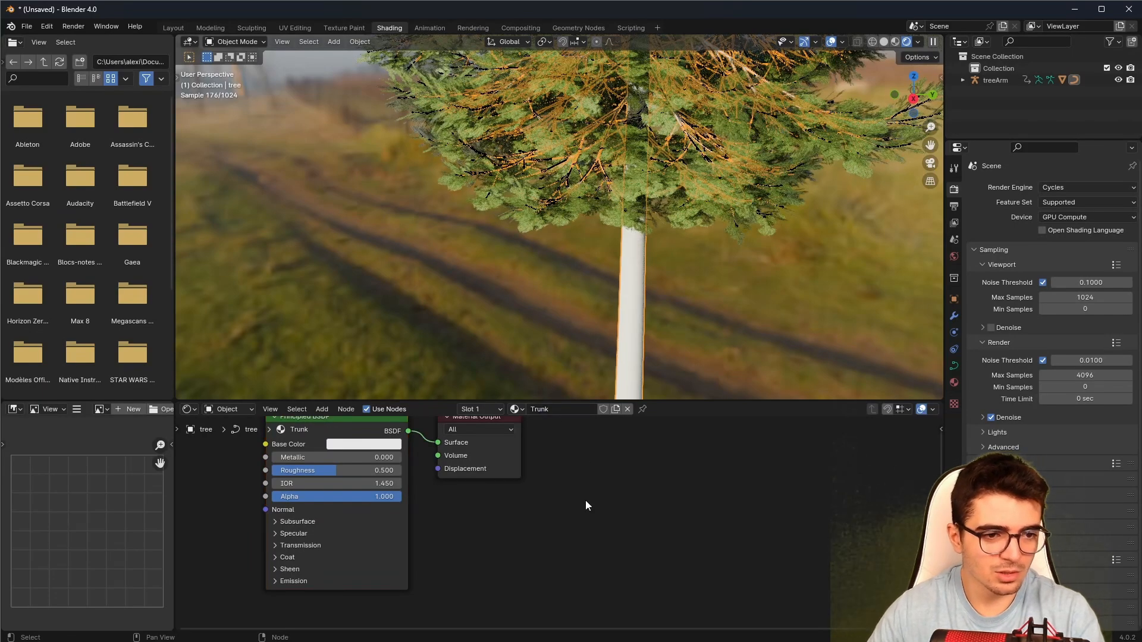
# Reposition the Trunk material's Principled BSDF and use Principled Texture Setup to load the bark color, roughness, normal and displacement maps.
pyautogui.moveTo(585, 506); pyautogui.dragTo(920, 543, button='middle')
pyautogui.moveTo(663, 457); pyautogui.dragTo(629, 454)
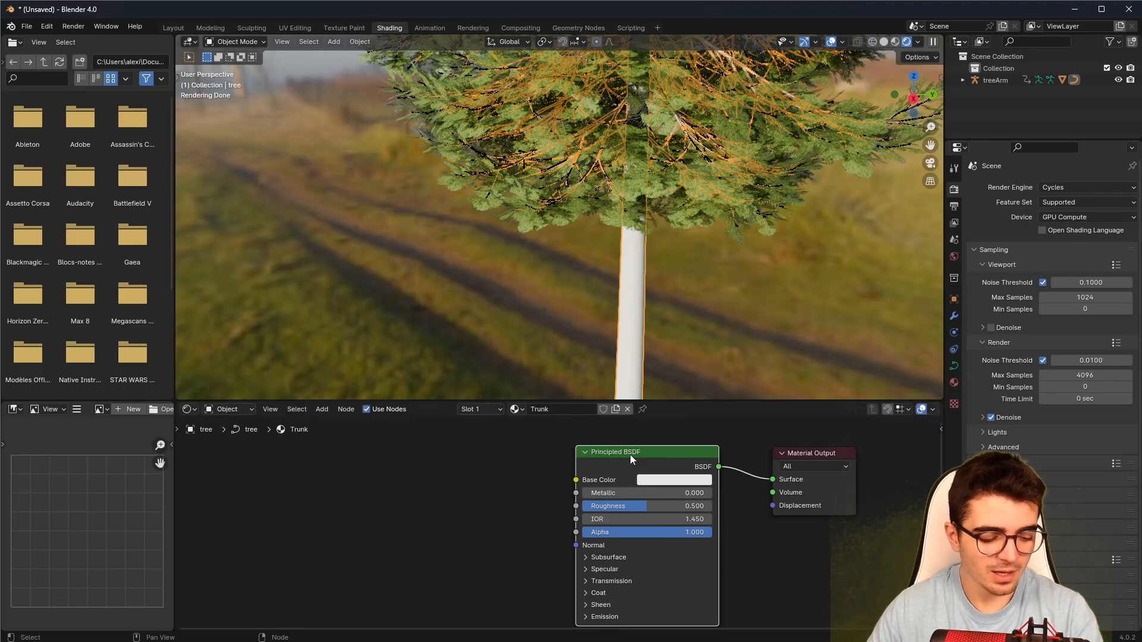
pyautogui.hotkey('ctrl', 'shift', 't')
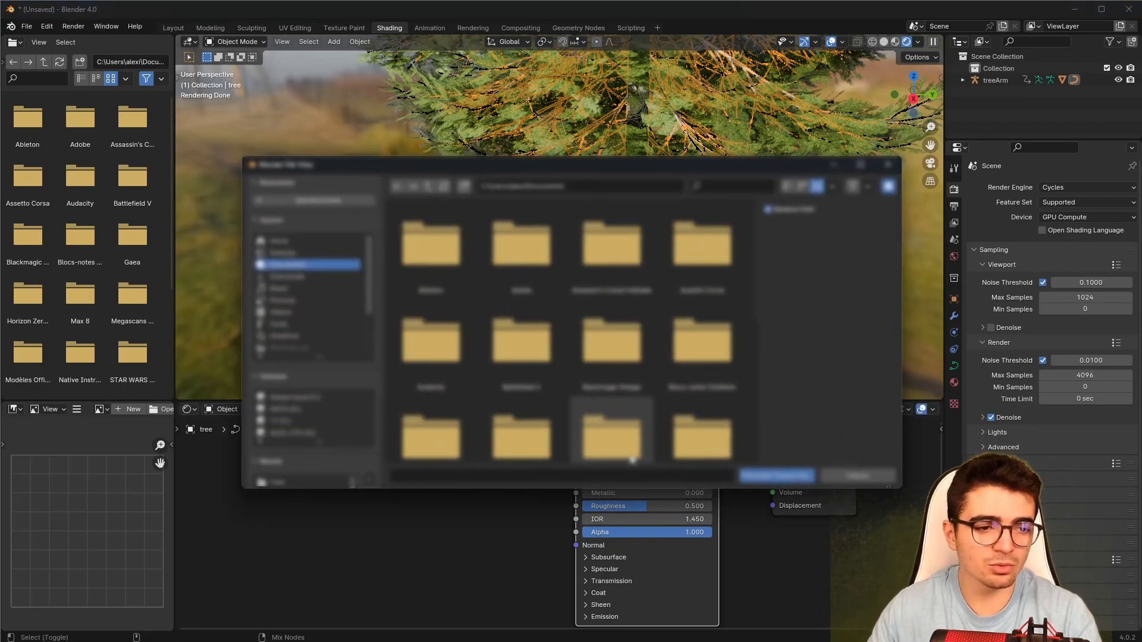
pyautogui.doubleClick(632, 460)
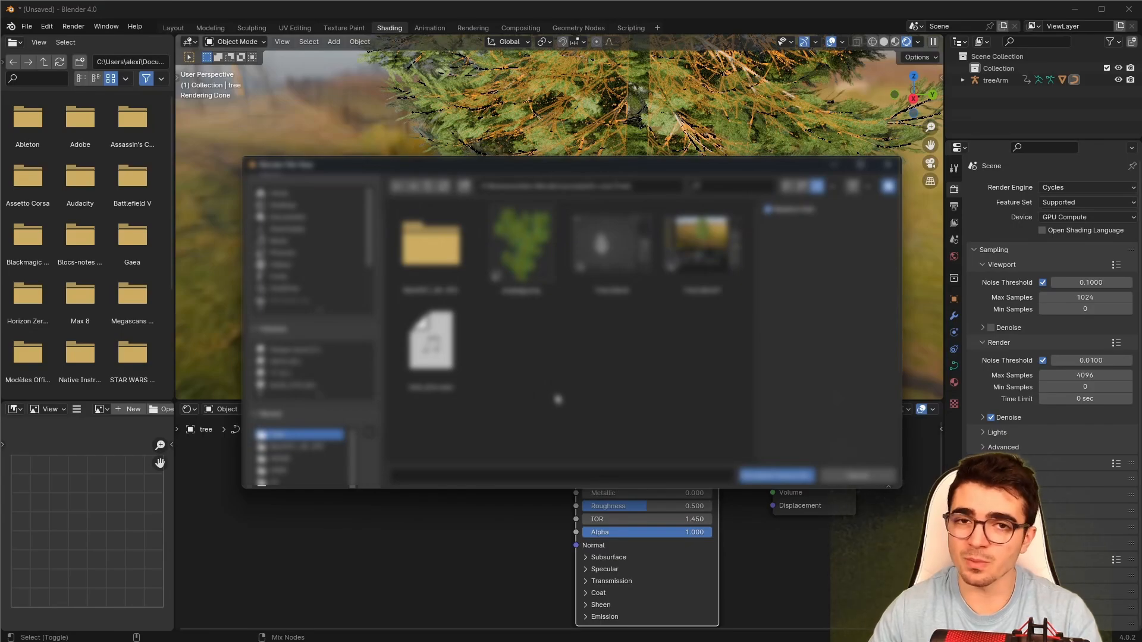
pyautogui.doubleClick(424, 252)
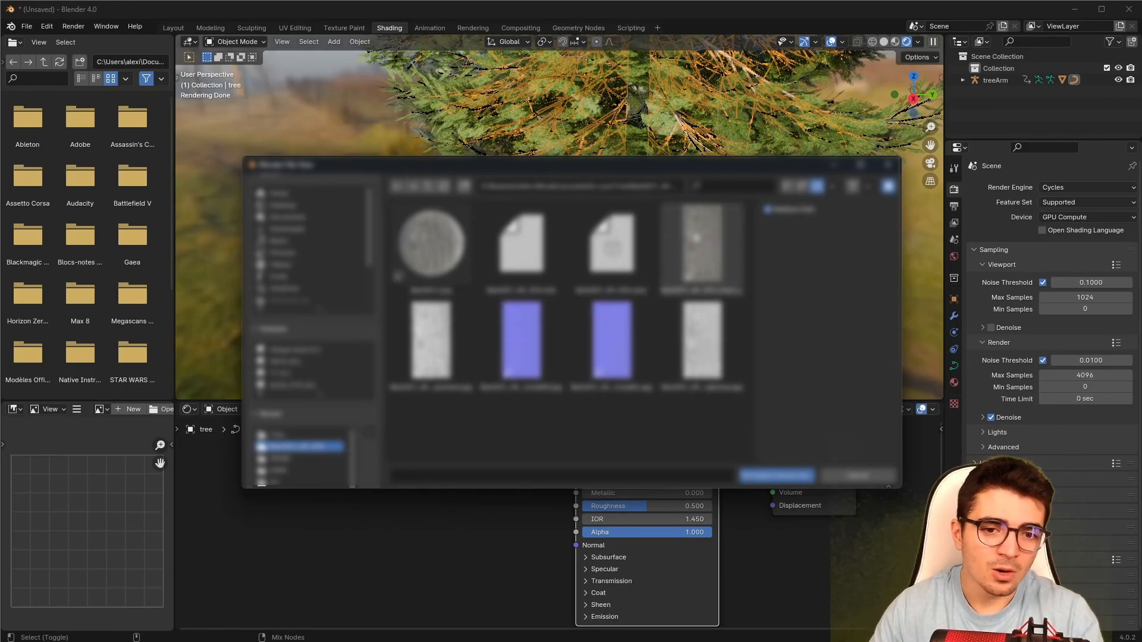
pyautogui.click(706, 235)
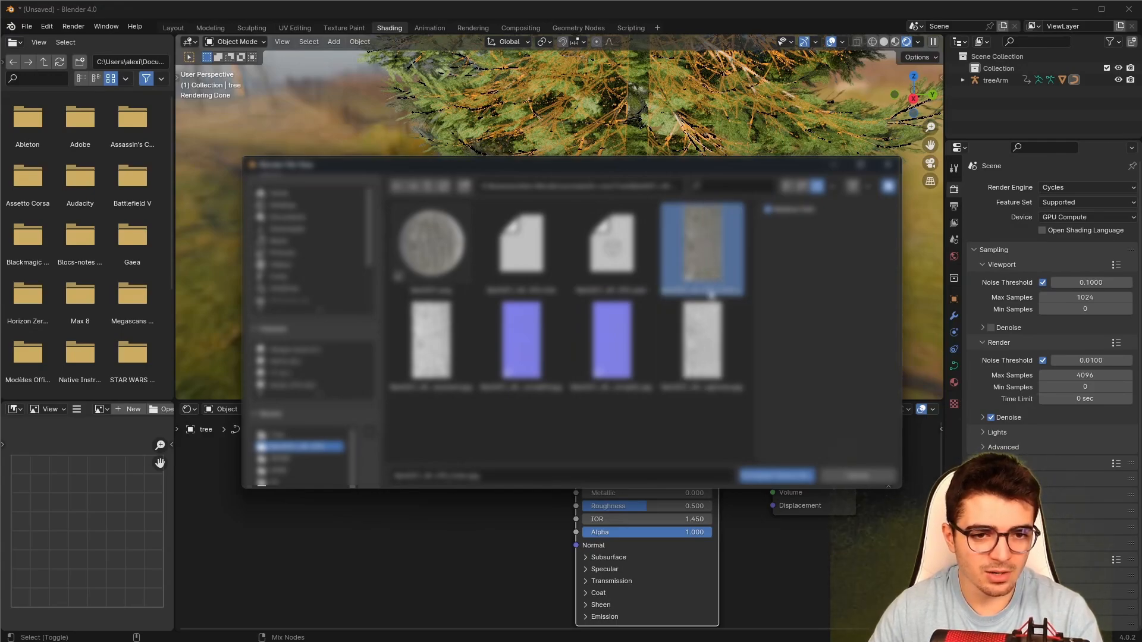
pyautogui.keyDown('shift'); pyautogui.click(680, 369); pyautogui.keyUp('shift')
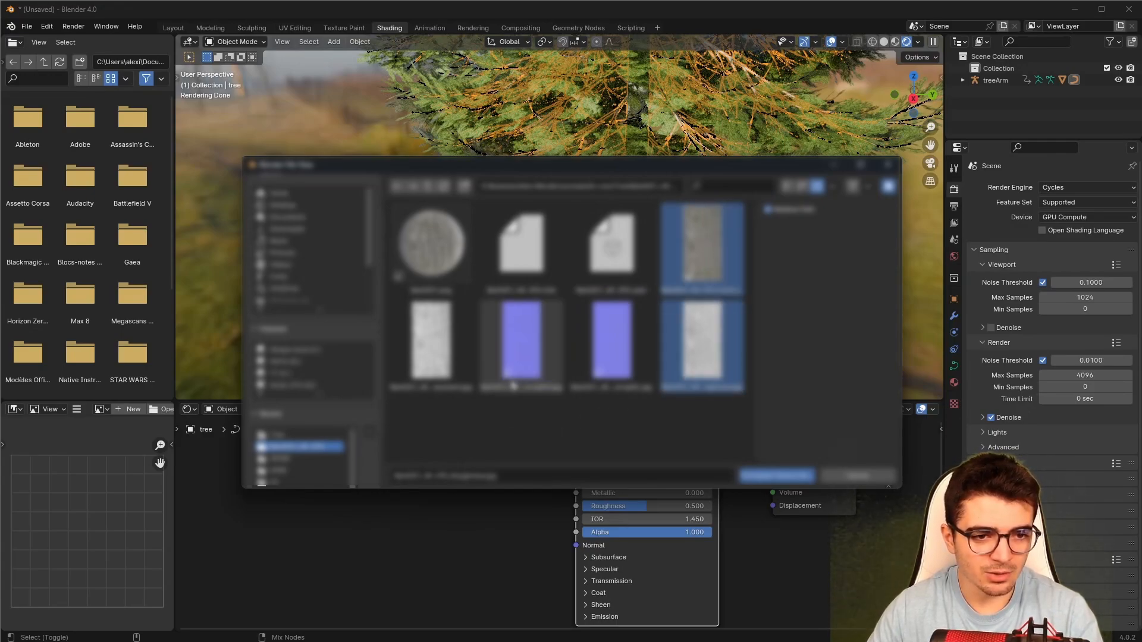
pyautogui.keyDown('shift'); pyautogui.click(531, 337); pyautogui.keyUp('shift')
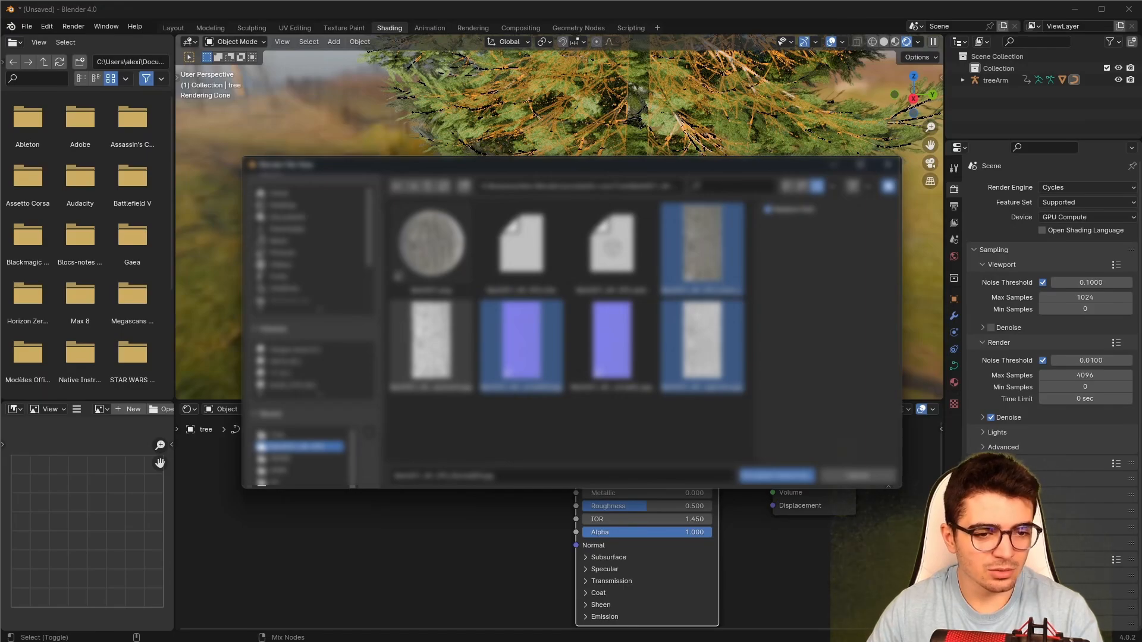
pyautogui.keyDown('shift'); pyautogui.click(407, 330); pyautogui.keyUp('shift')
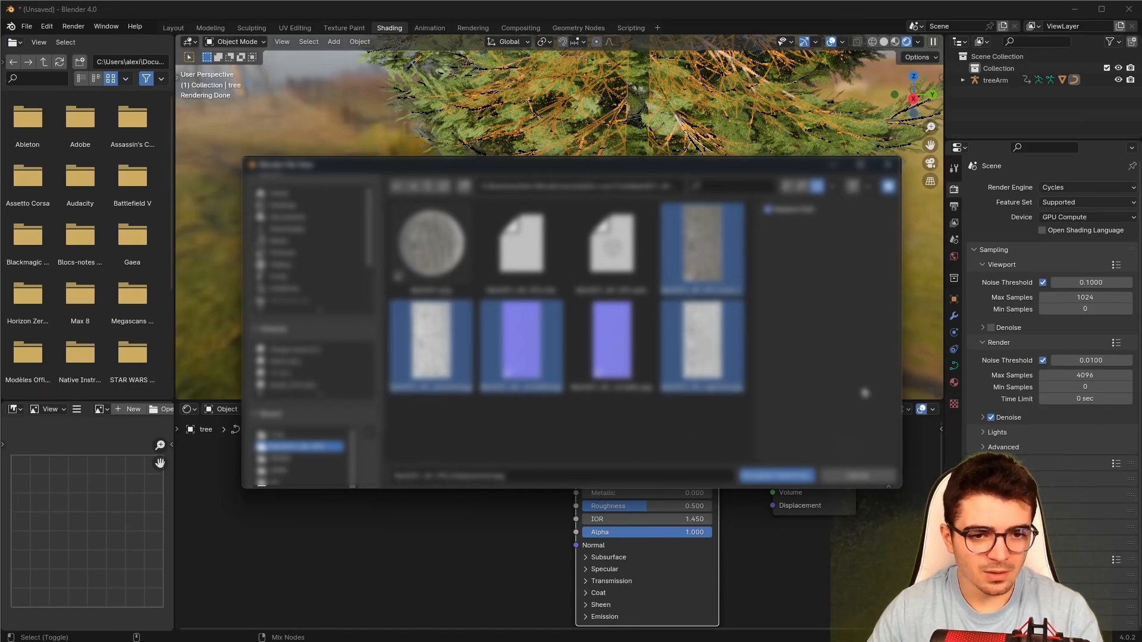
pyautogui.click(800, 476)
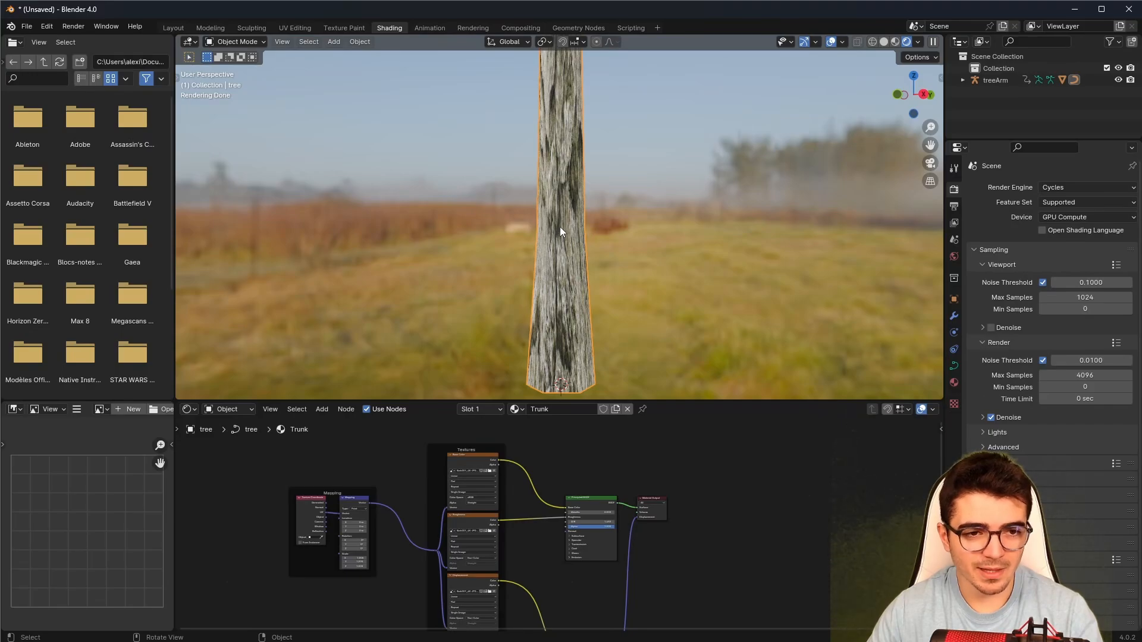
# Convert the tree trunk curve to a mesh.
pyautogui.rightClick(559, 227)
pyautogui.moveTo(559, 227)
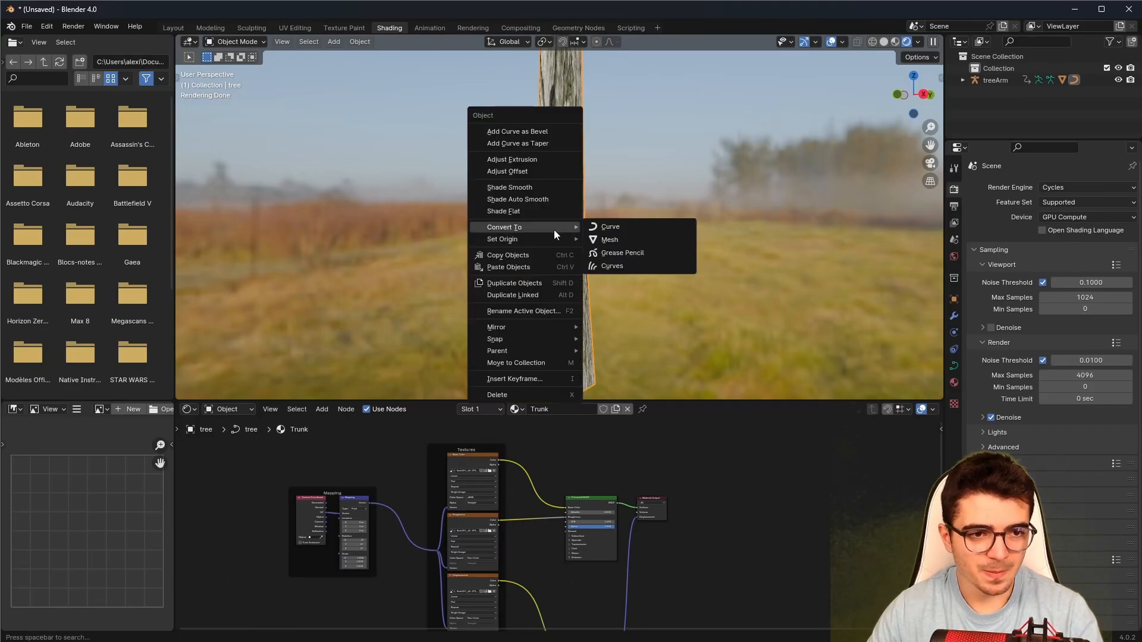
pyautogui.click(597, 240)
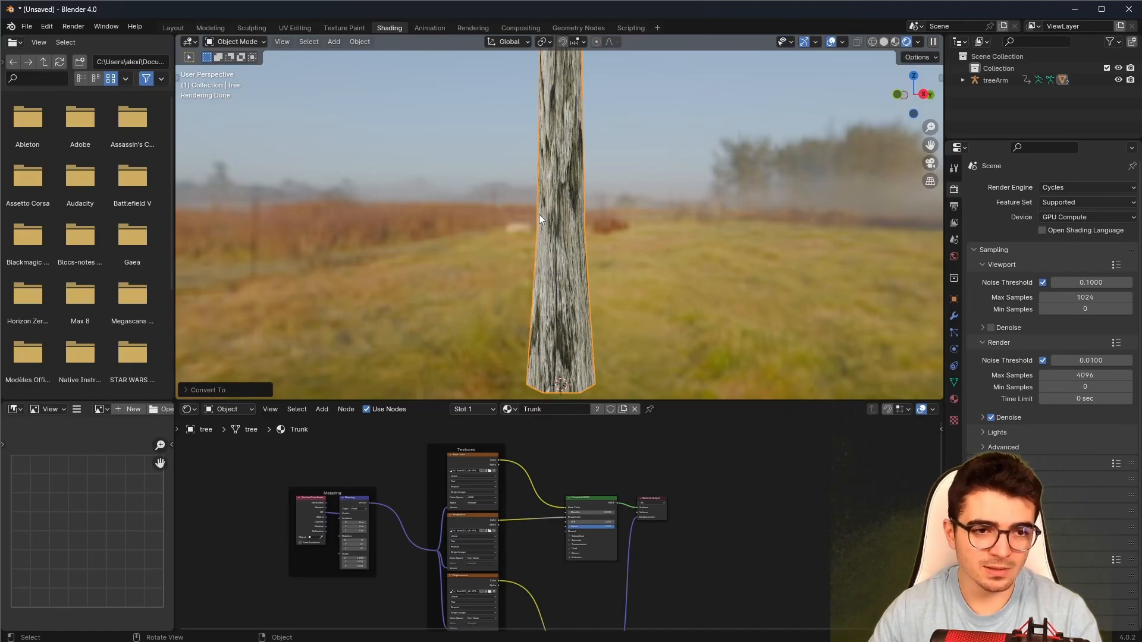
# Enter Edit Mode on the trunk mesh and select all of its geometry.
pyautogui.press('Tab')
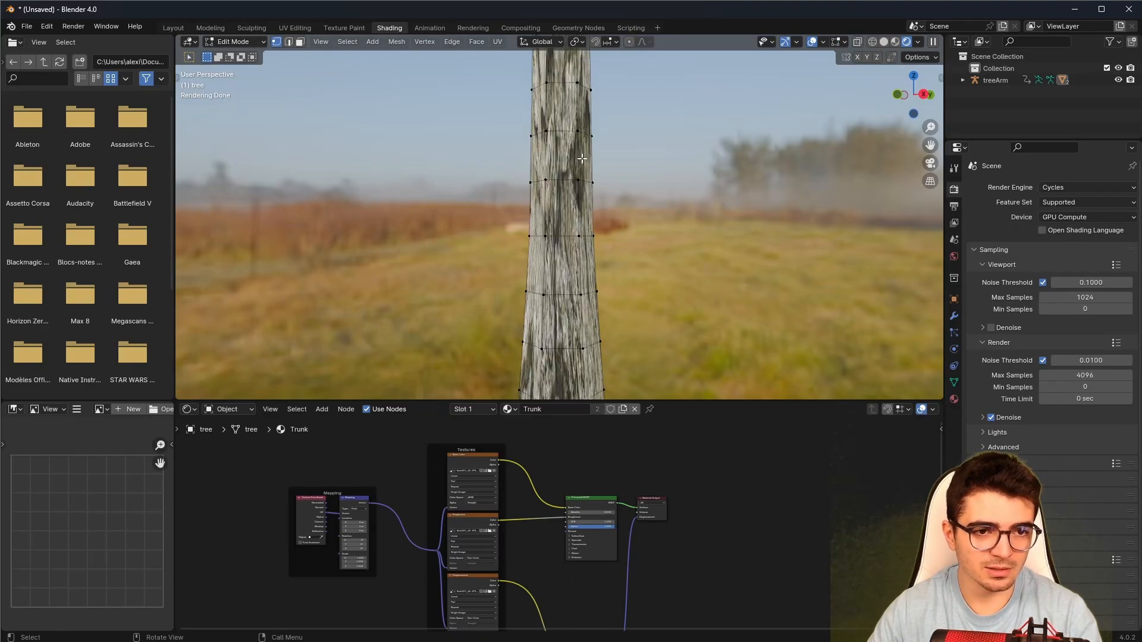
pyautogui.scroll(-2, 631, 238)
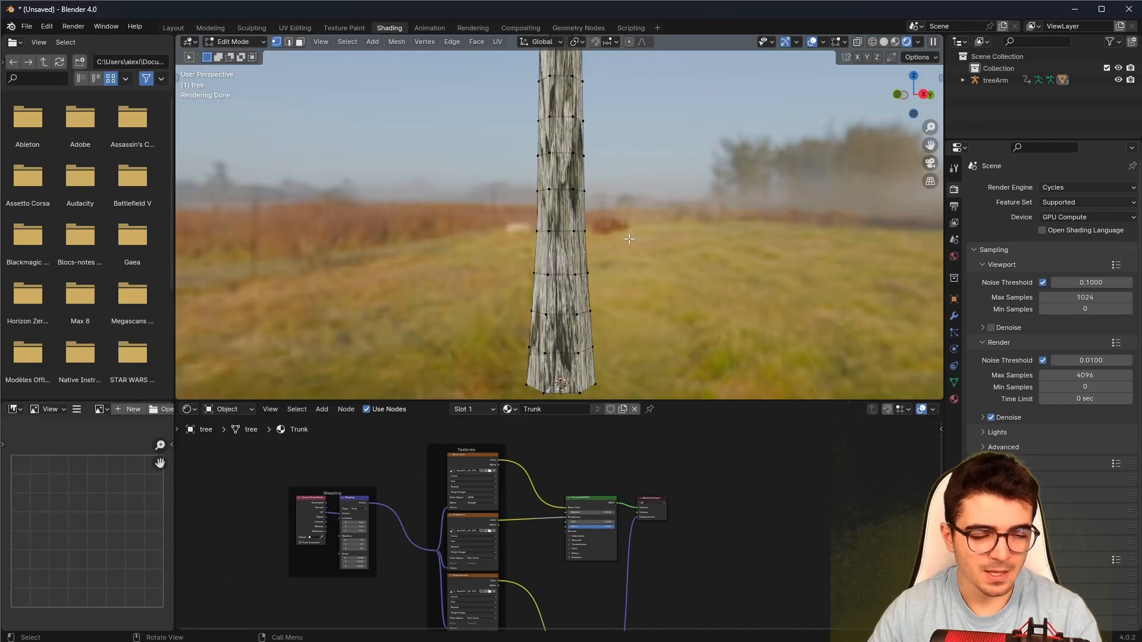
pyautogui.scroll(-2, 213, 95)
pyautogui.click(233, 41)
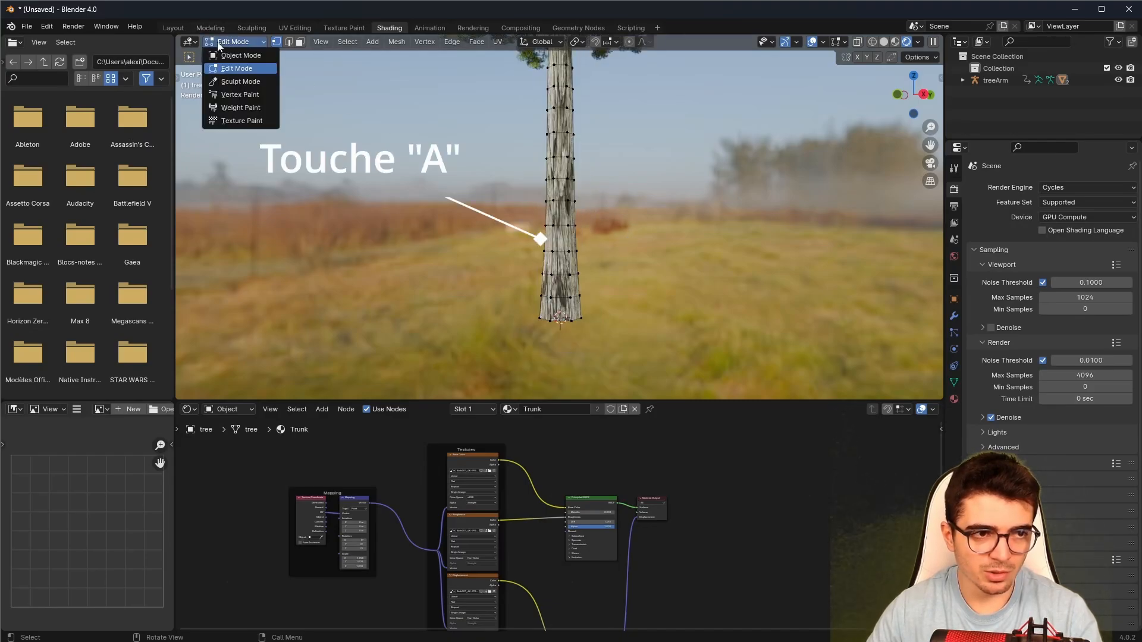
pyautogui.click(223, 73)
pyautogui.scroll(3, 551, 188)
pyautogui.press('a')
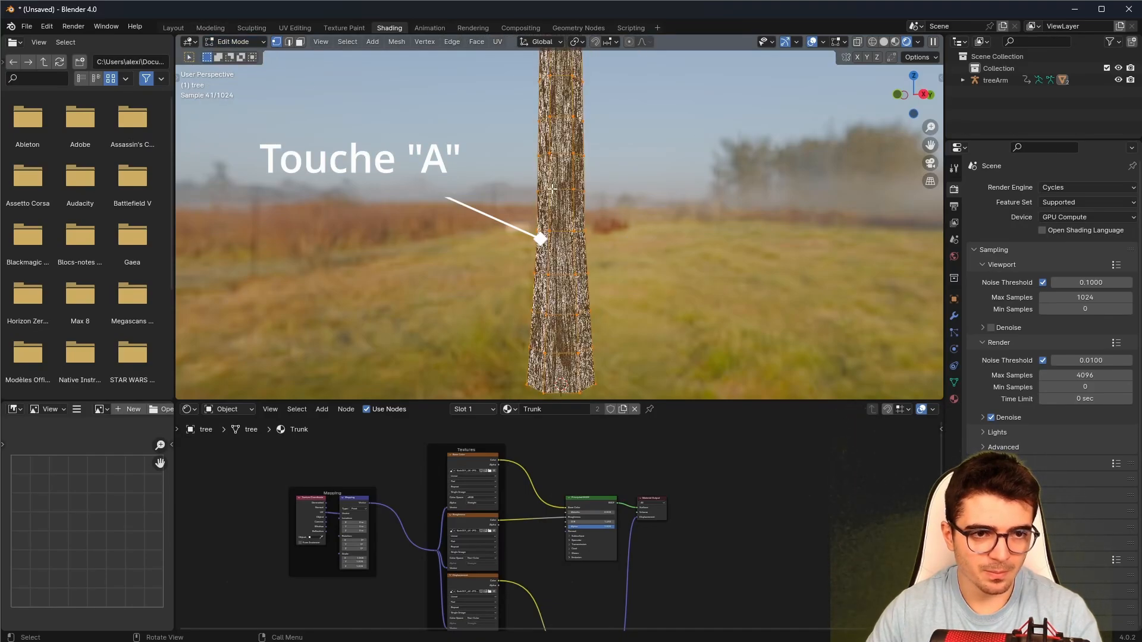
# Unwrap the whole trunk mesh with Smart UV Project.
pyautogui.press('u')
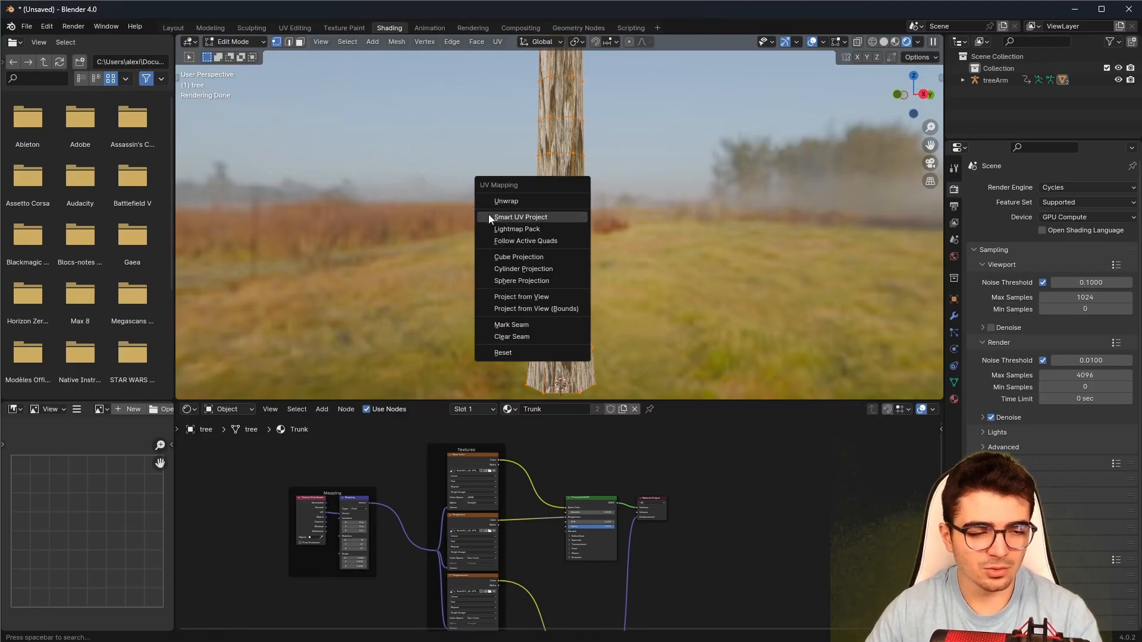
pyautogui.click(530, 217)
pyautogui.click(505, 324)
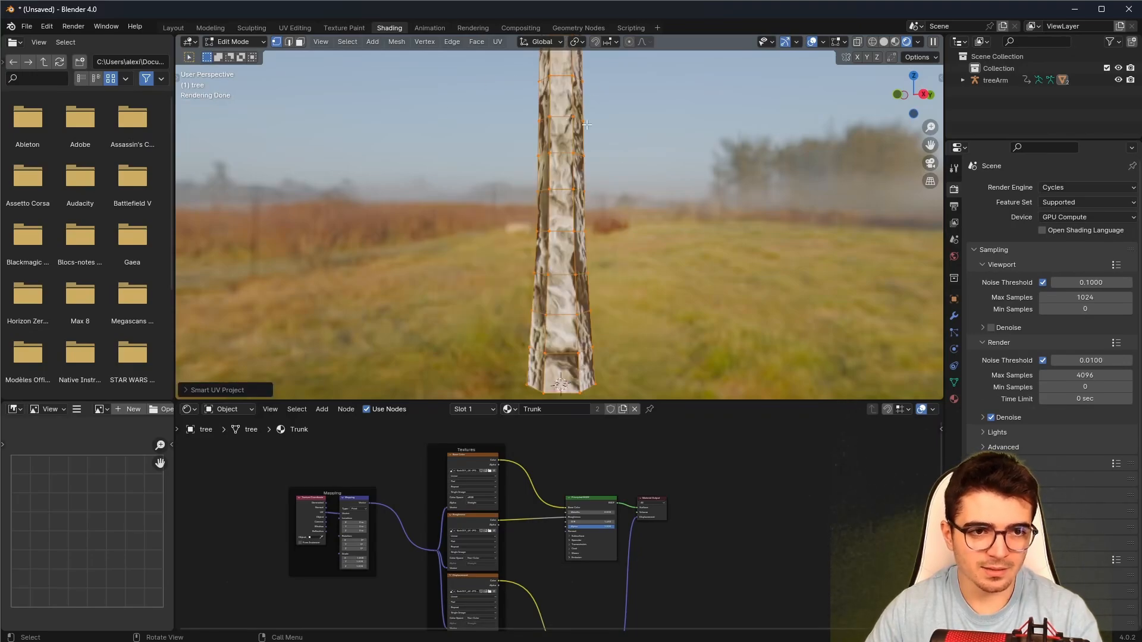
pyautogui.scroll(-4, 567, 172)
pyautogui.scroll(5, 535, 255)
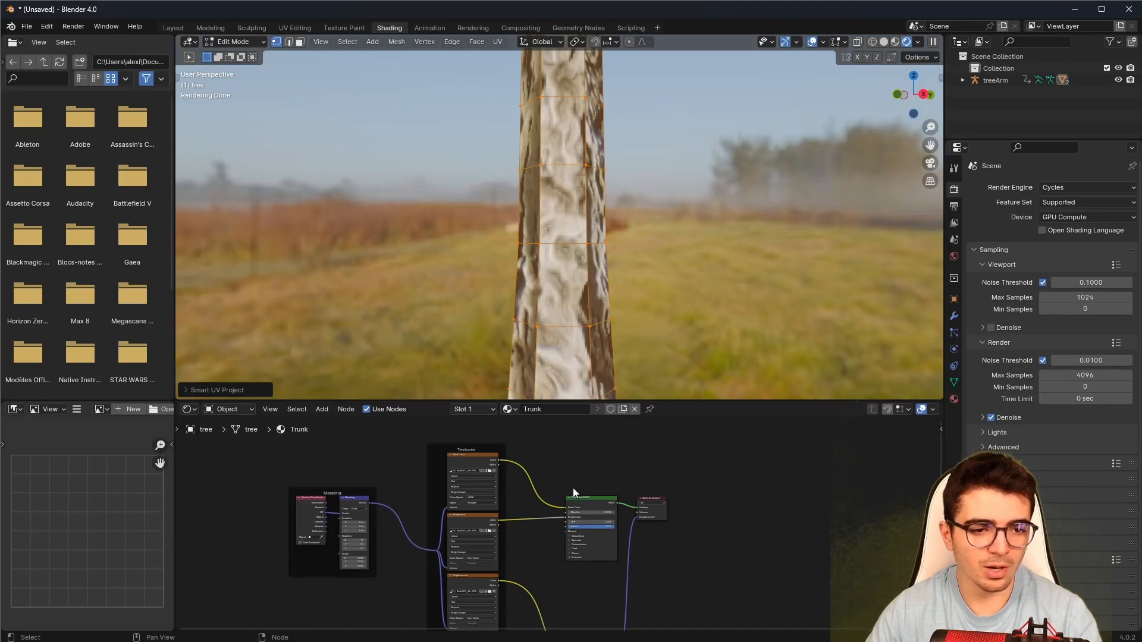
pyautogui.scroll(9, 490, 526)
pyautogui.moveTo(268, 544); pyautogui.dragTo(404, 535, button='middle')
pyautogui.scroll(4, 324, 531)
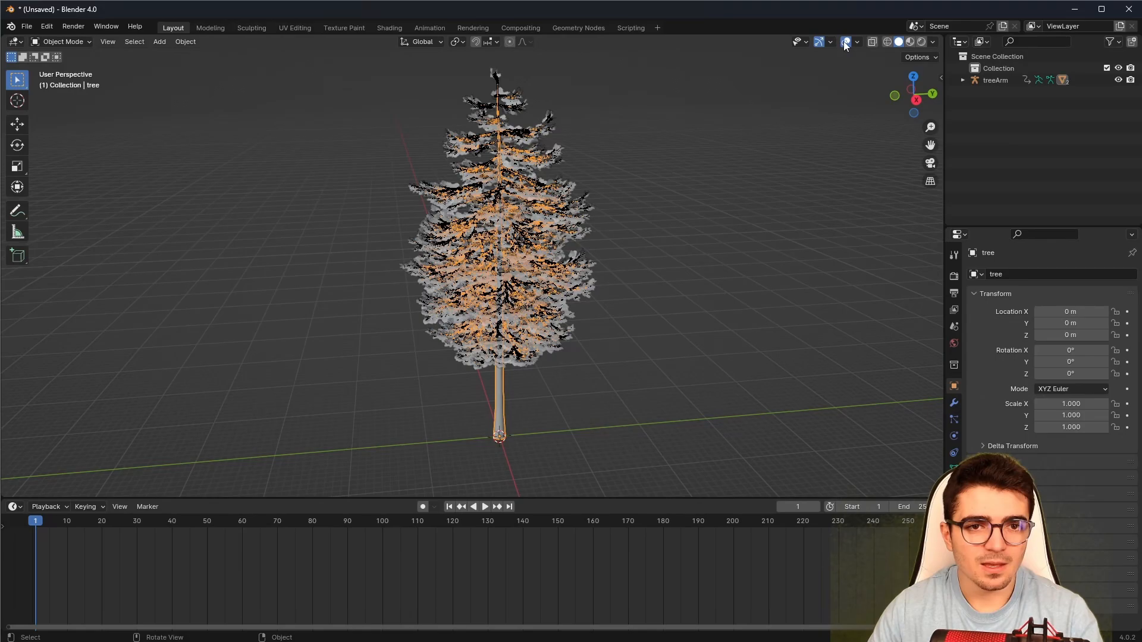
# Hide the viewport overlays, switch to rendered shading, adjust its shading options and select the leaves object.
pyautogui.click(844, 42)
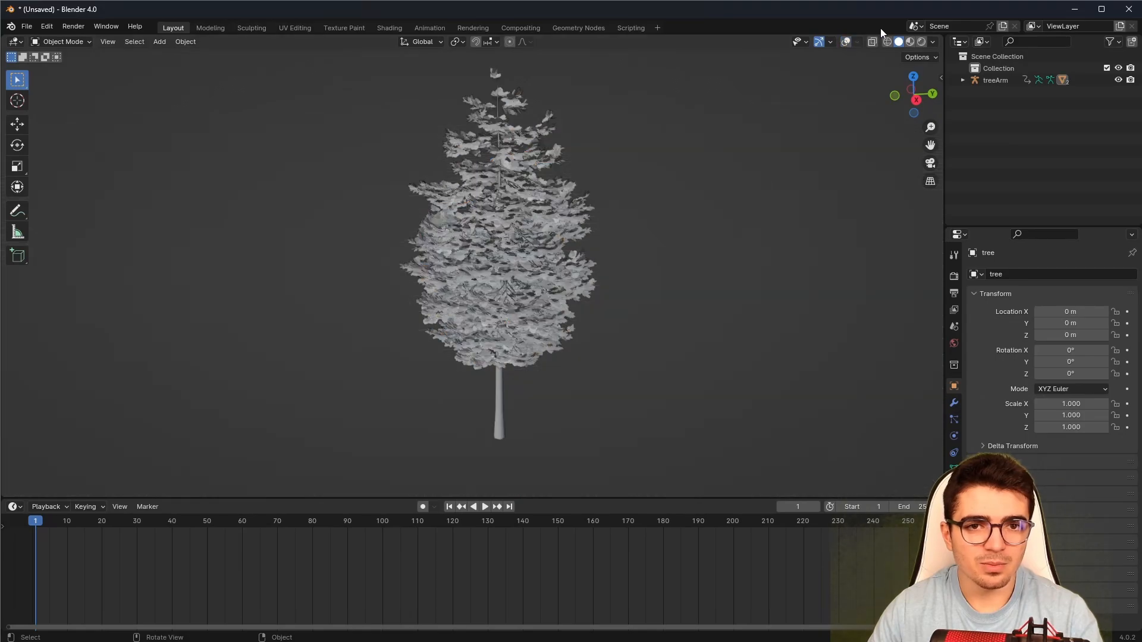
pyautogui.click(923, 41)
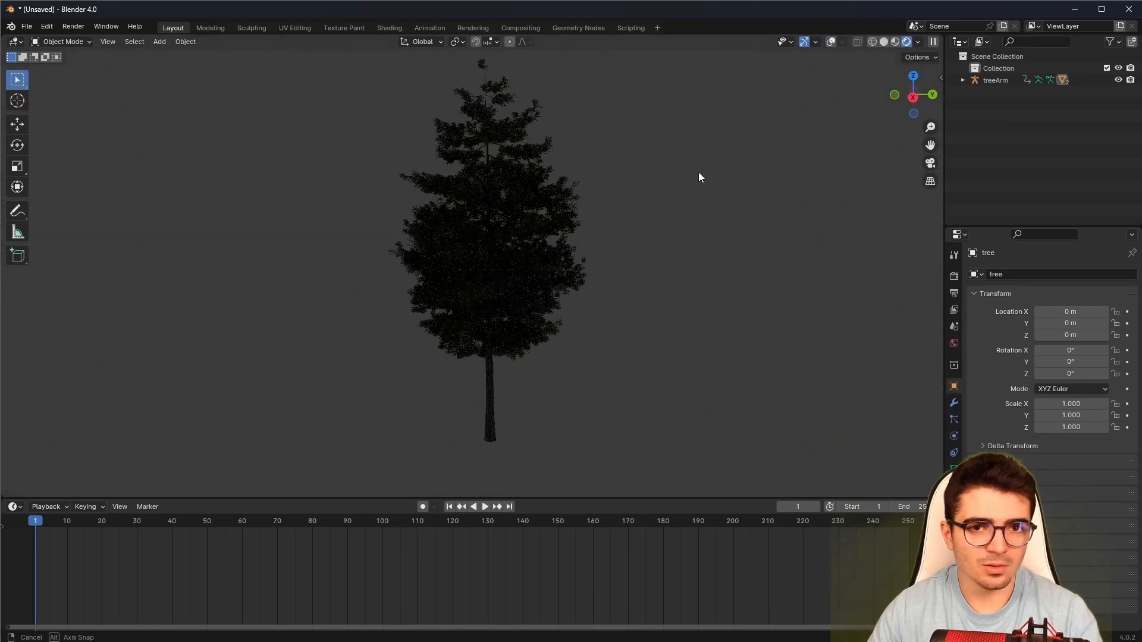
pyautogui.click(917, 42)
pyautogui.click(853, 152)
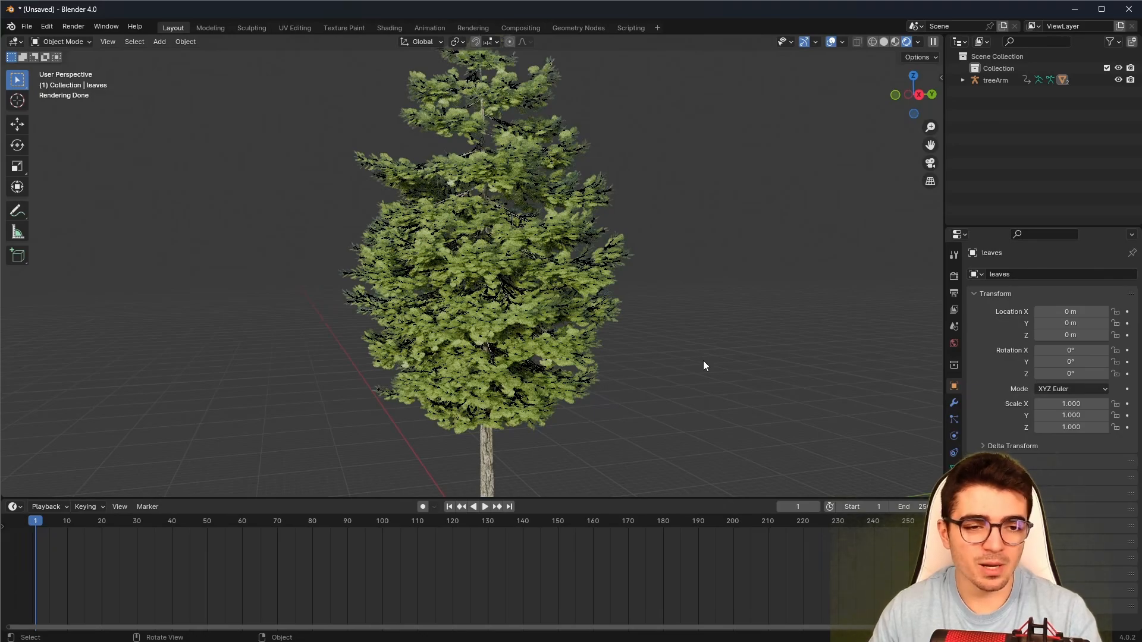
pyautogui.click(621, 234)
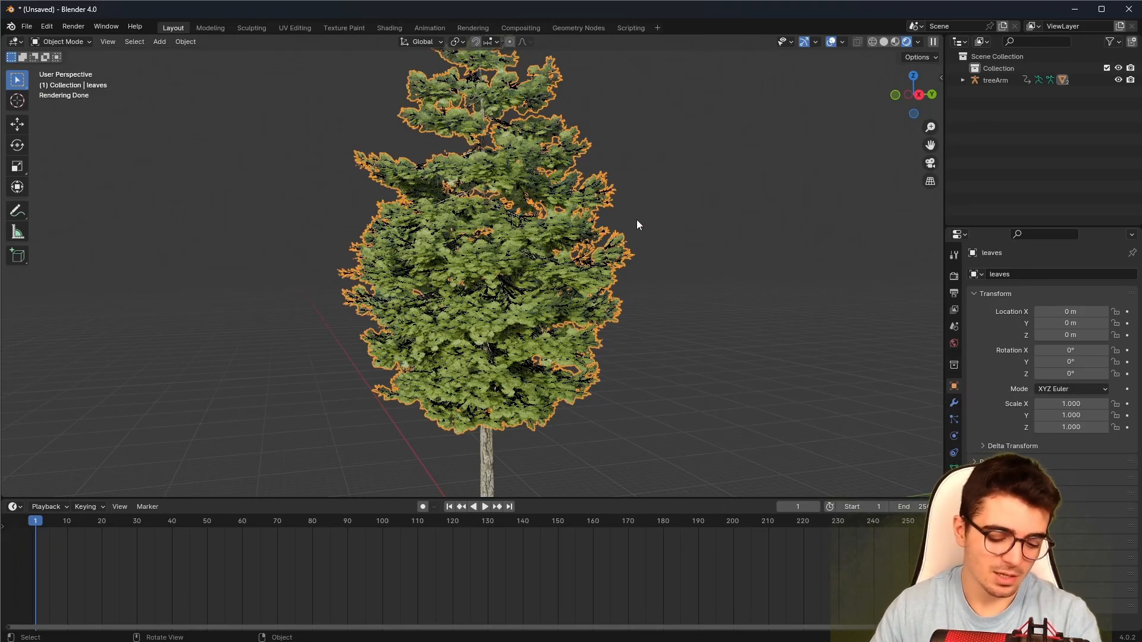
pyautogui.press('F9')
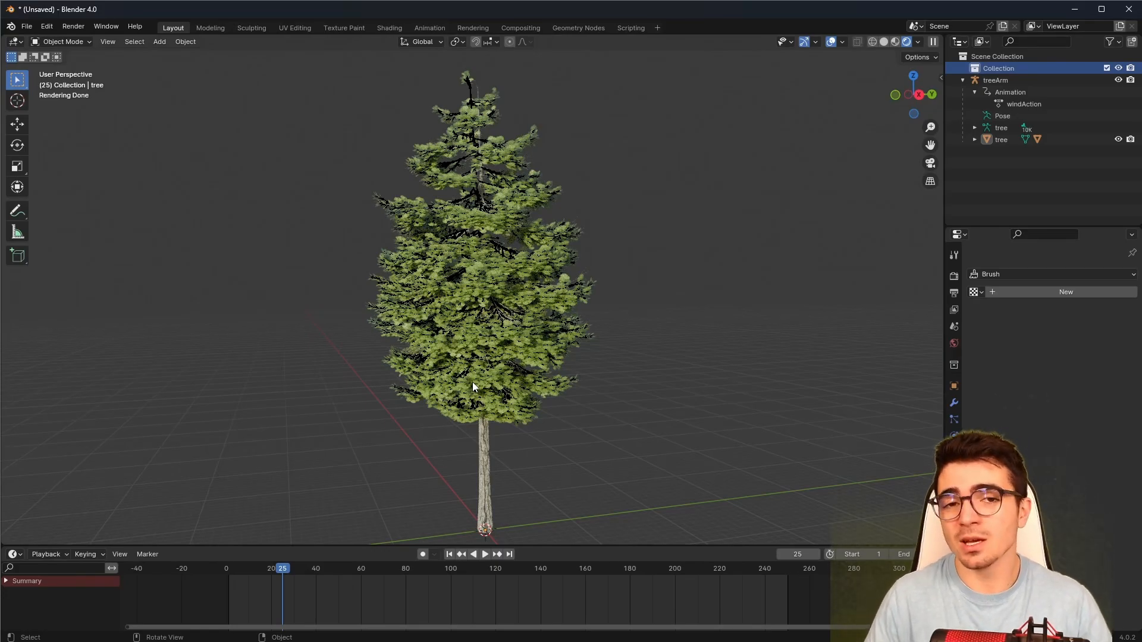
# Add a plane at the tree's base and scale it up roughly 80 times to form a large ground.
pyautogui.scroll(-4, 472, 381)
pyautogui.hotkey('shift', 'a')
pyautogui.moveTo(433, 341)
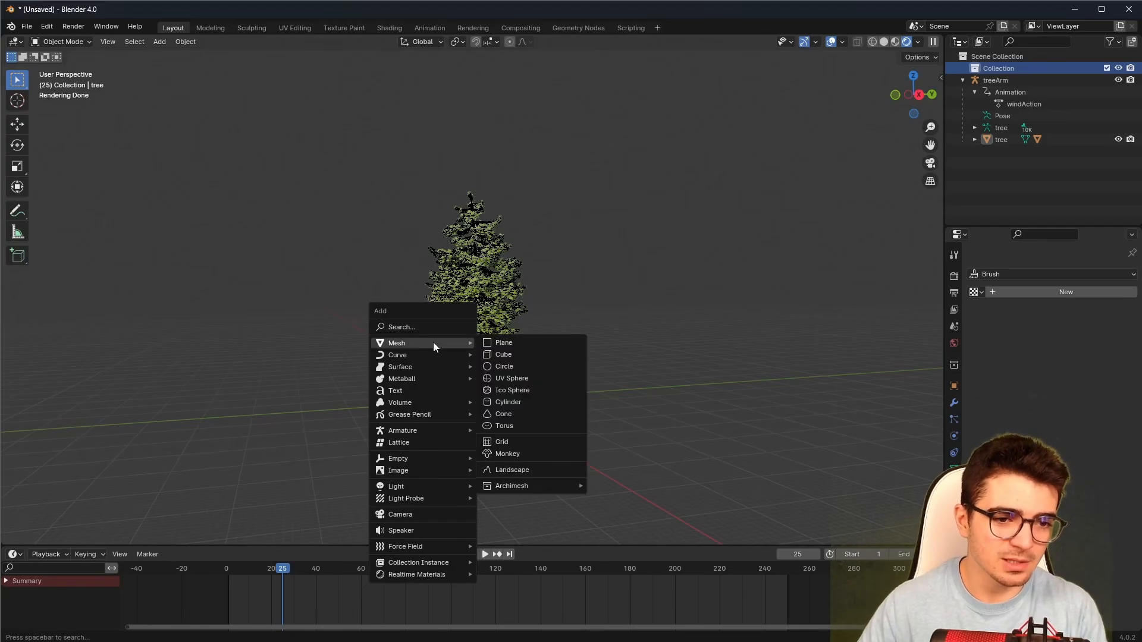
pyautogui.click(512, 340)
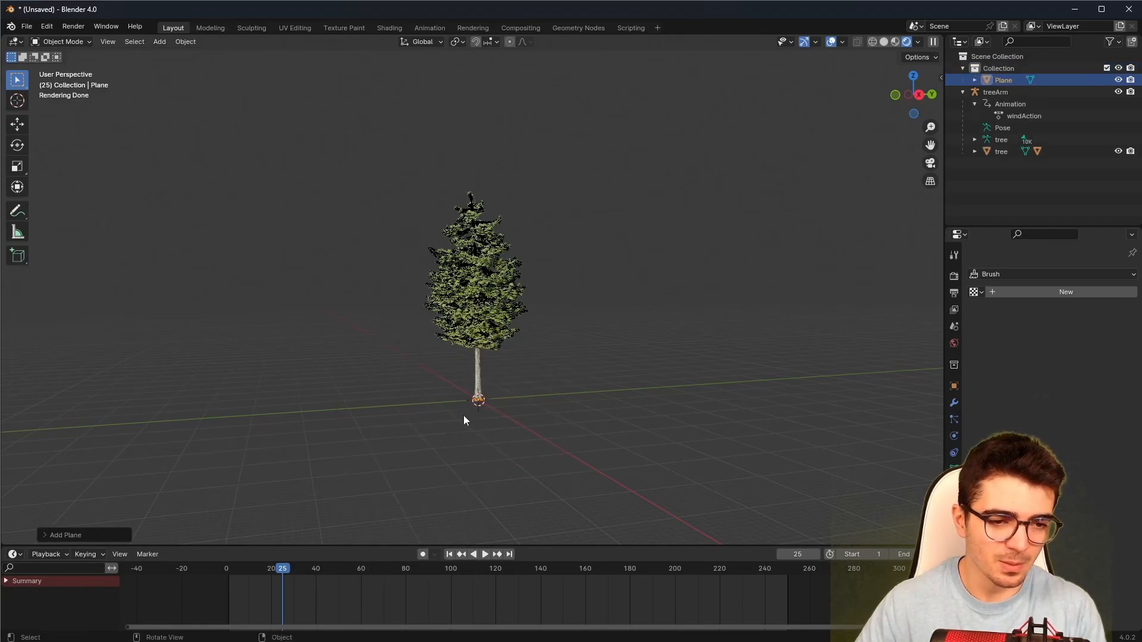
pyautogui.press('s')
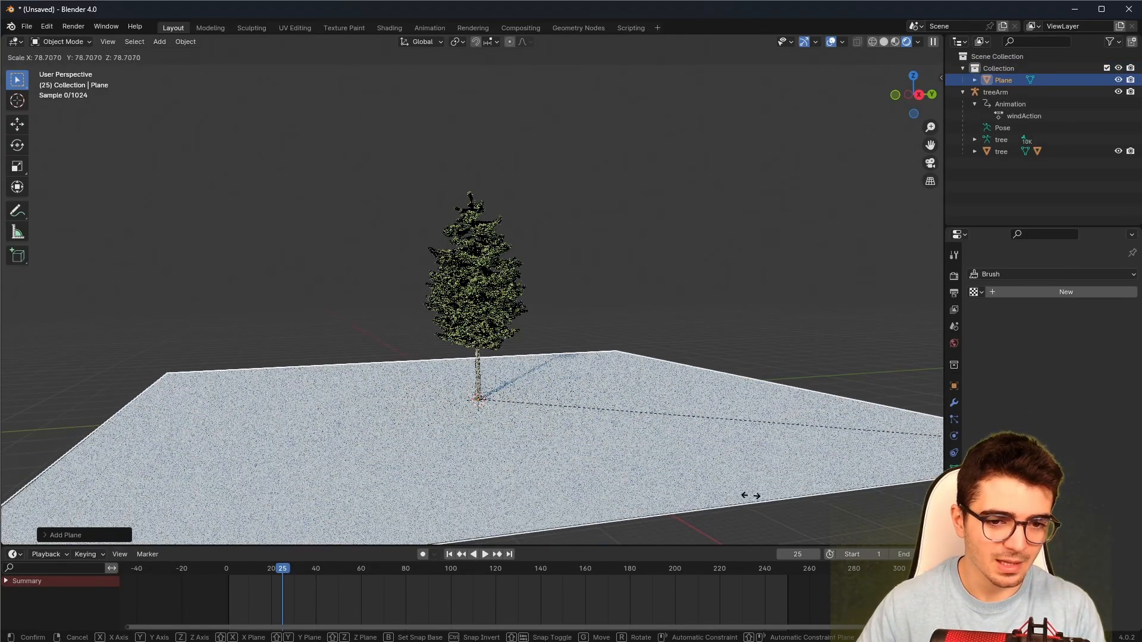
pyautogui.click(726, 484)
pyautogui.scroll(-1, 726, 484)
pyautogui.moveTo(571, 473); pyautogui.dragTo(554, 453, button='middle')
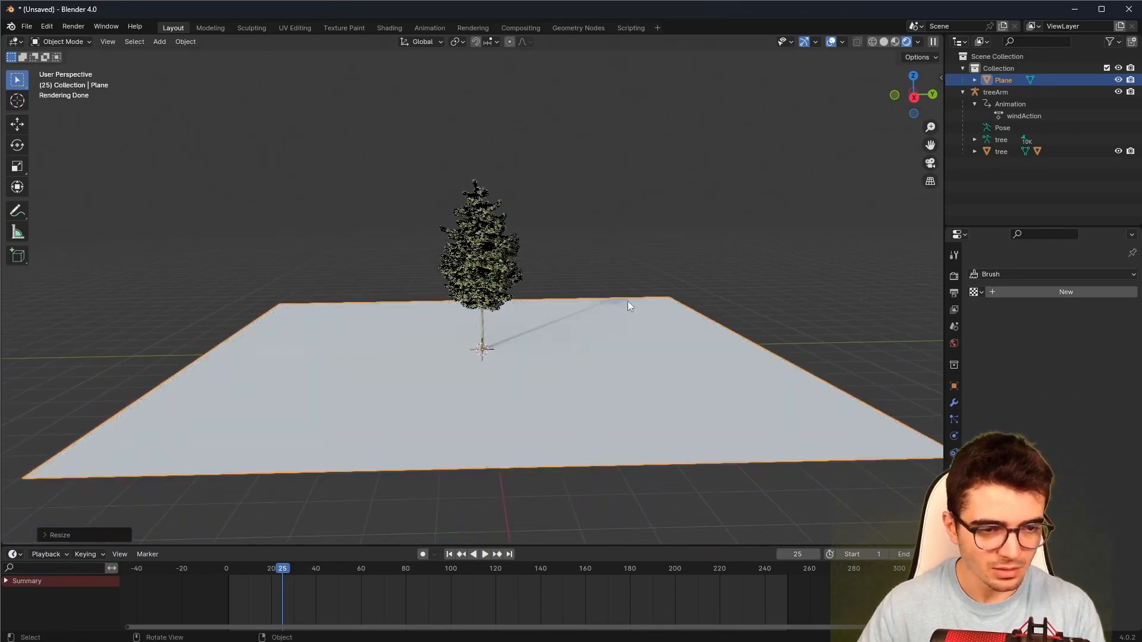
pyautogui.scroll(3, 469, 352)
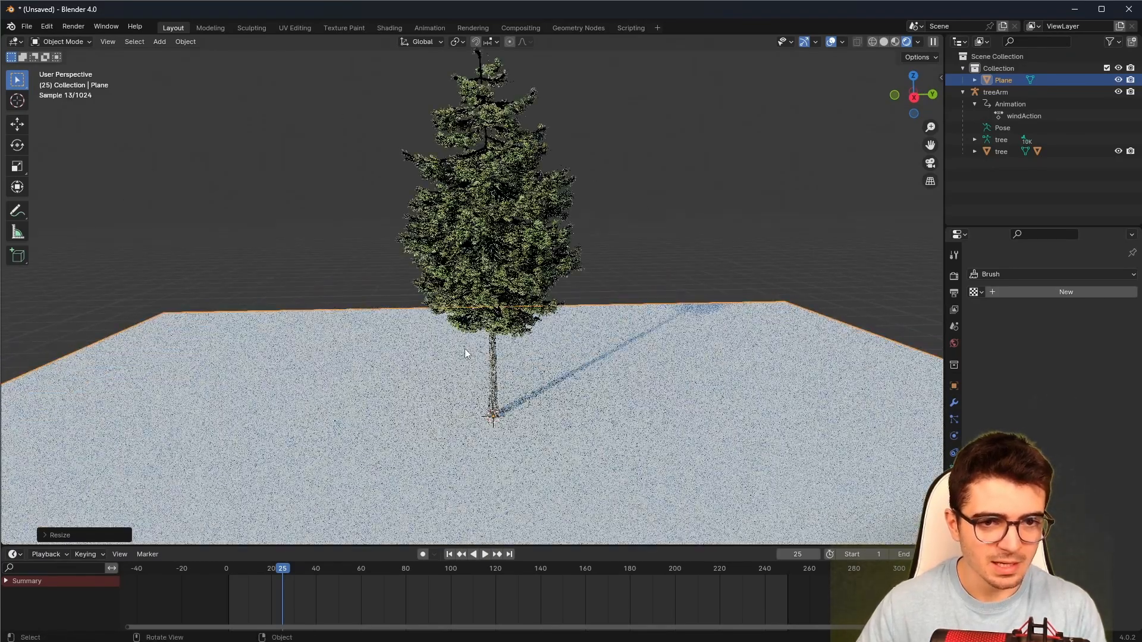
# Select the treeArm armature with its child tree mesh and move them to a new collection named Tree_Assets.
pyautogui.click(1000, 91)
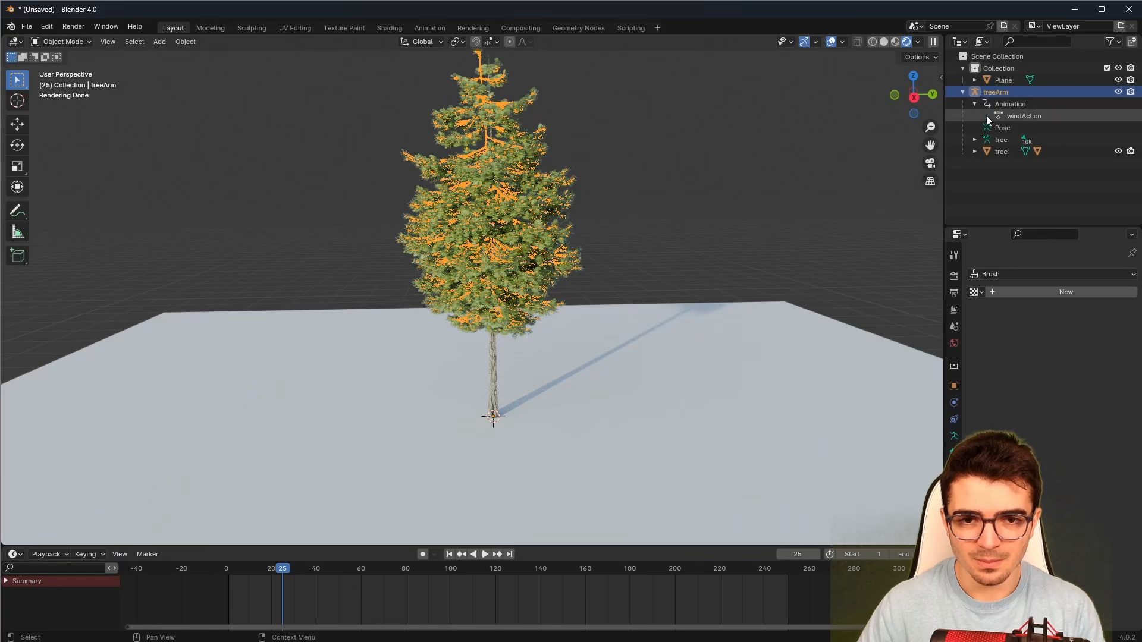
pyautogui.keyDown('shift'); pyautogui.click(986, 152); pyautogui.keyUp('shift')
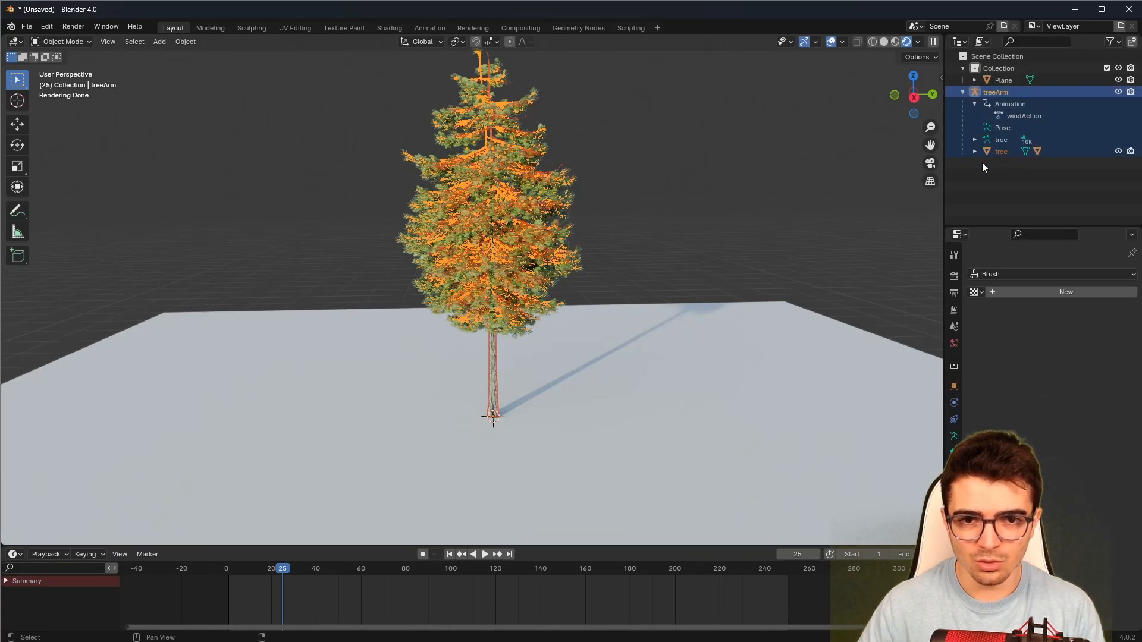
pyautogui.click(964, 93)
pyautogui.click(963, 94)
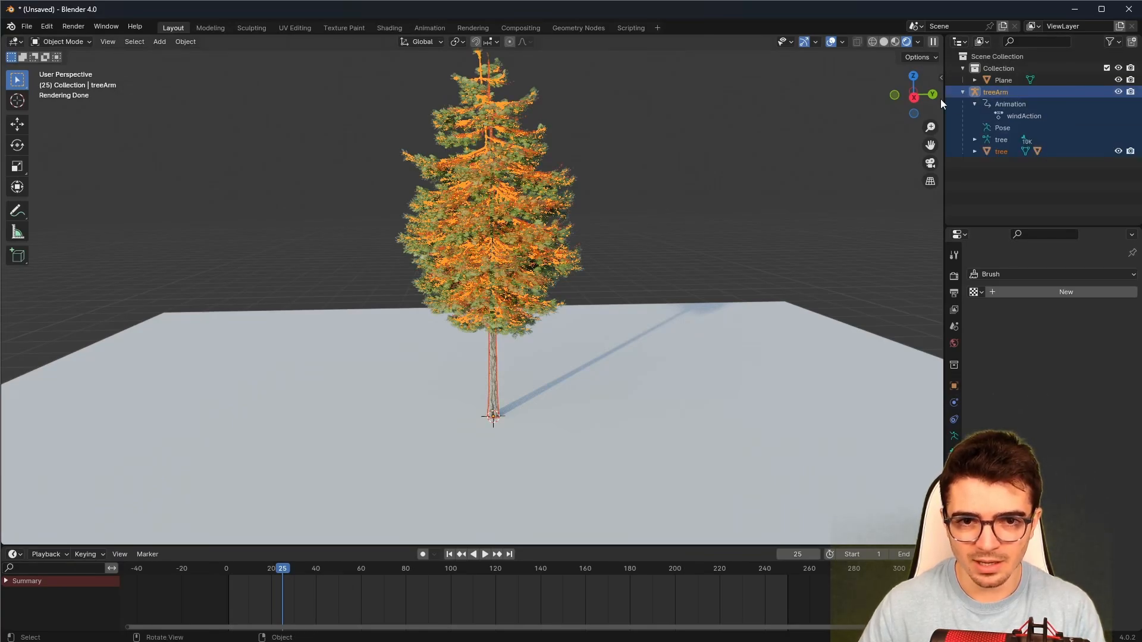
pyautogui.click(958, 91)
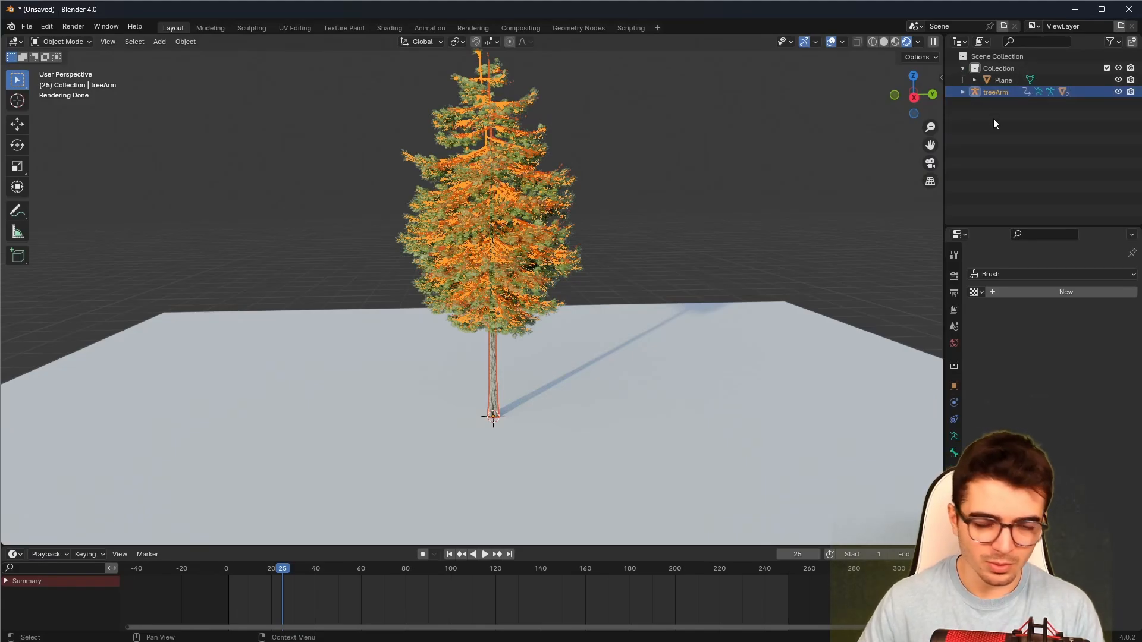
pyautogui.press('m')
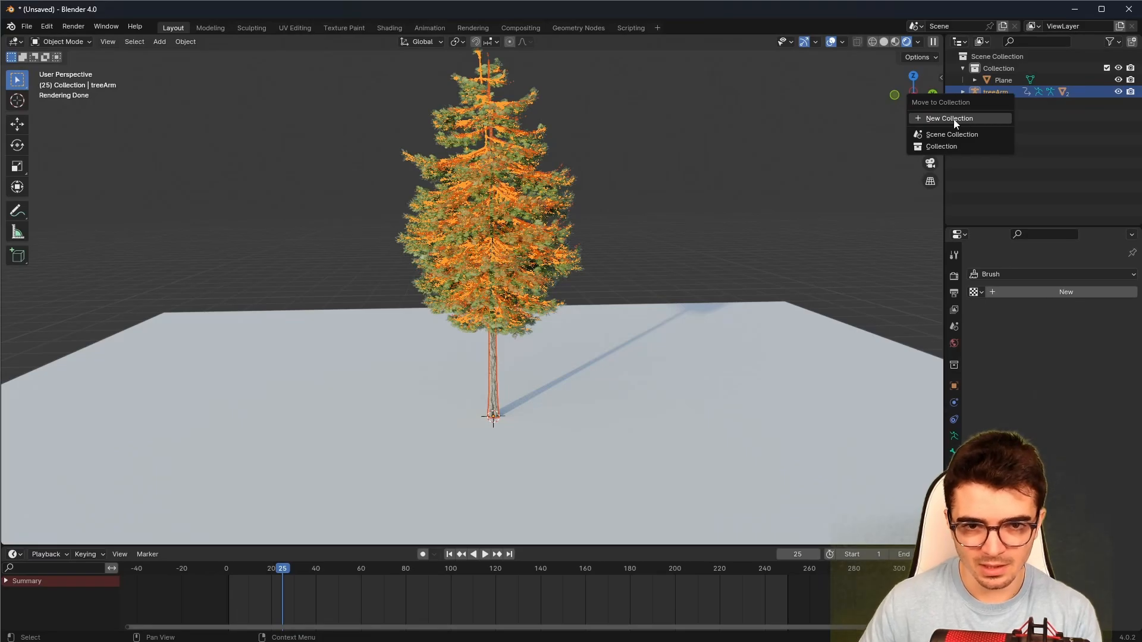
pyautogui.click(936, 119)
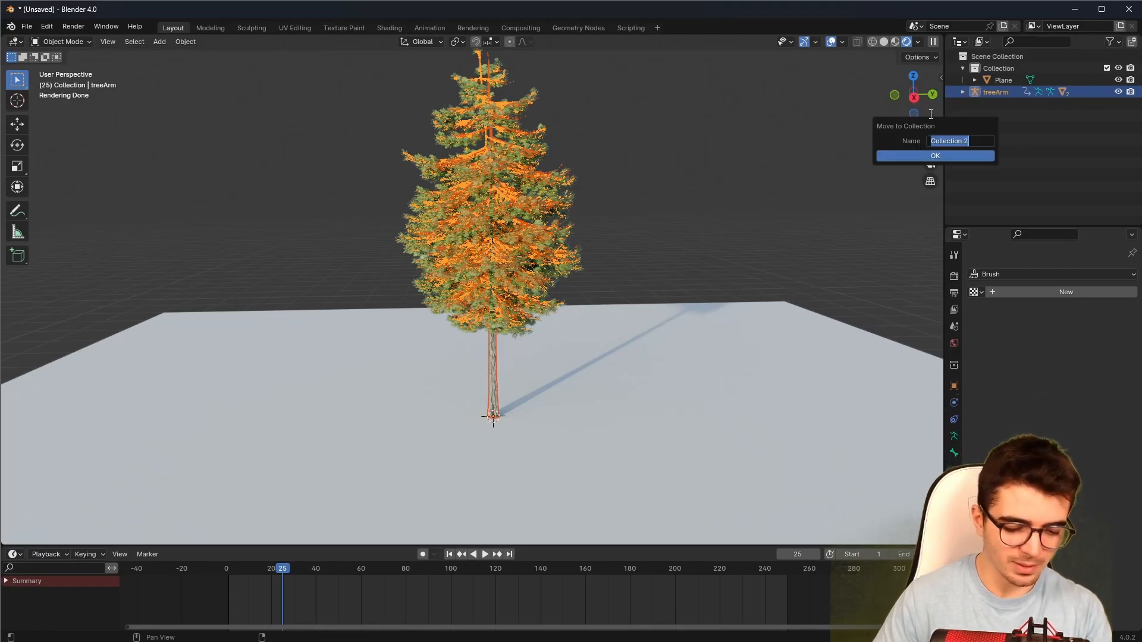
pyautogui.write('Tree')
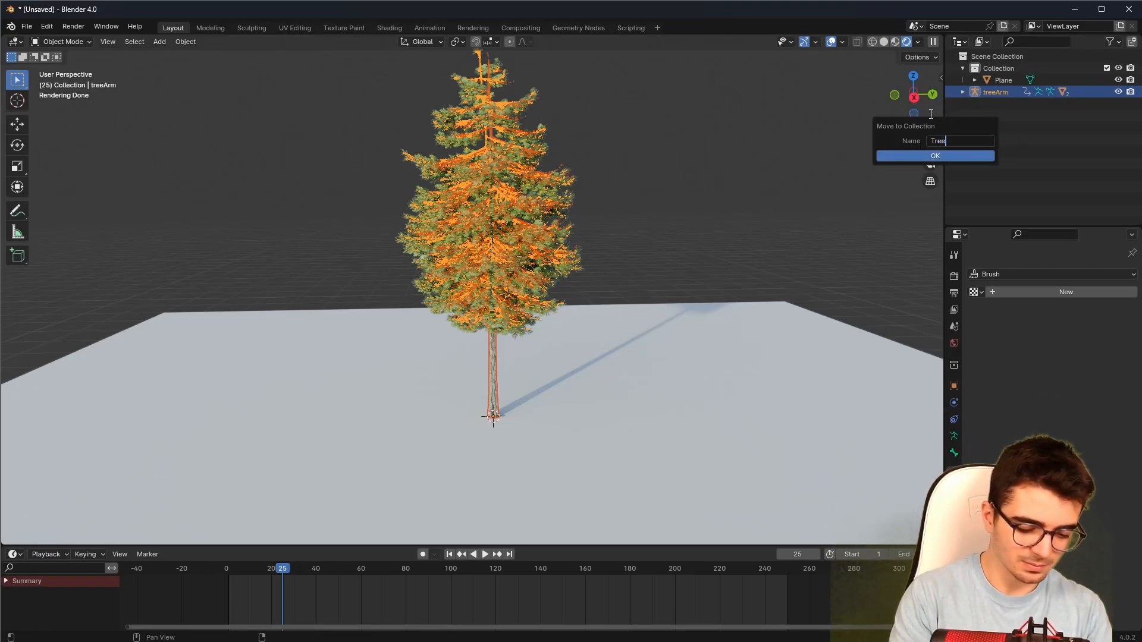
pyautogui.write('_Assets')
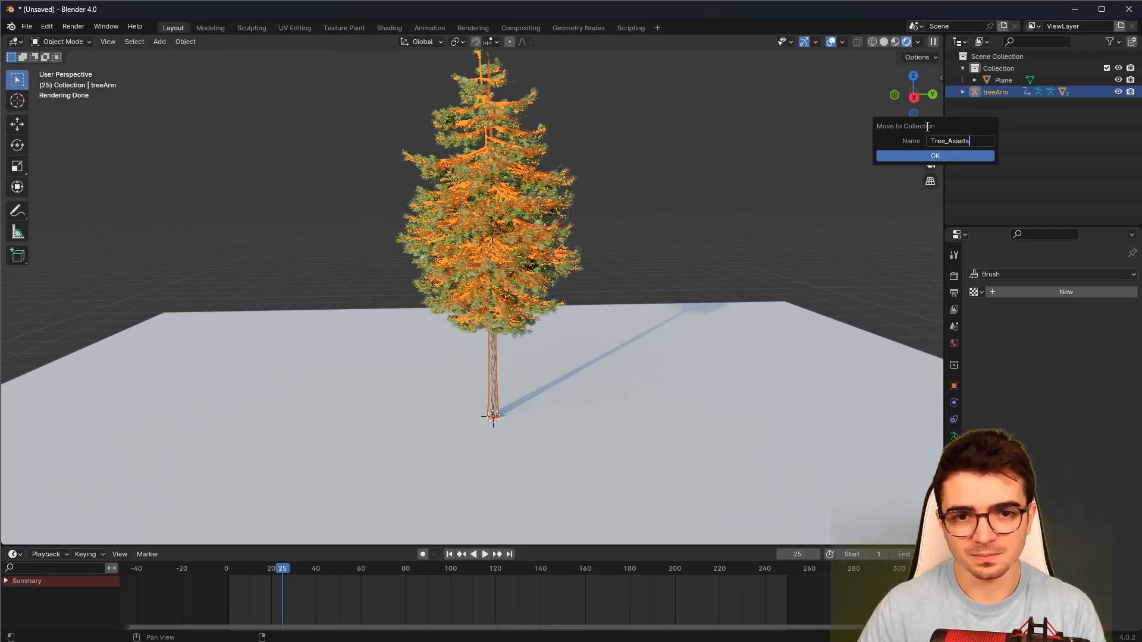
pyautogui.click(931, 156)
pyautogui.click(1003, 155)
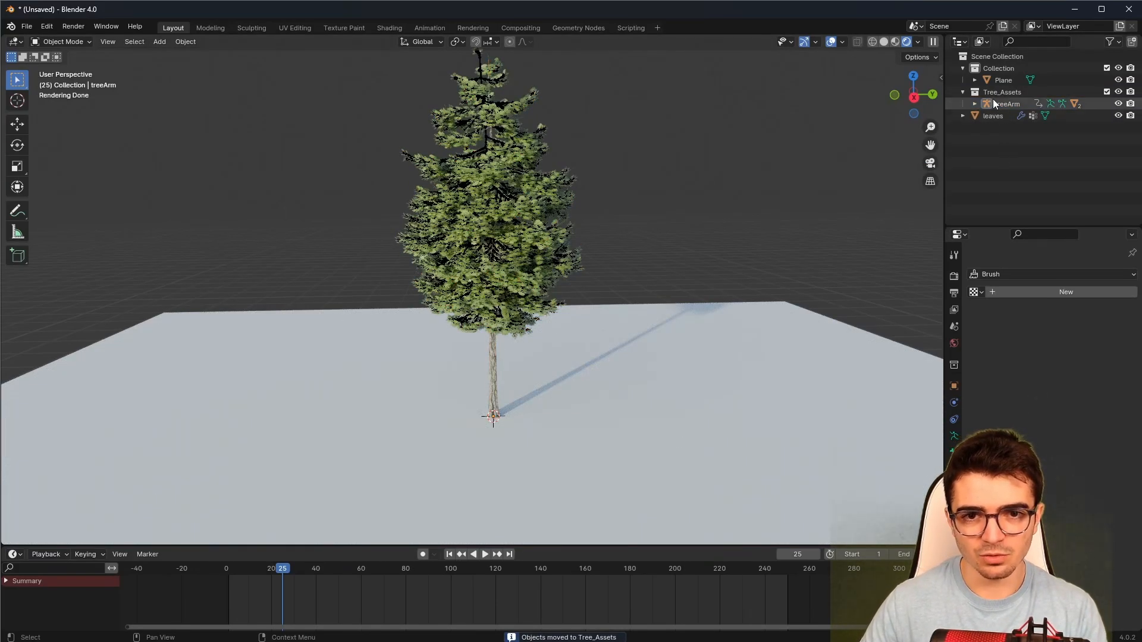
# Move the leaves object into the Tree_Assets collection.
pyautogui.click(994, 104)
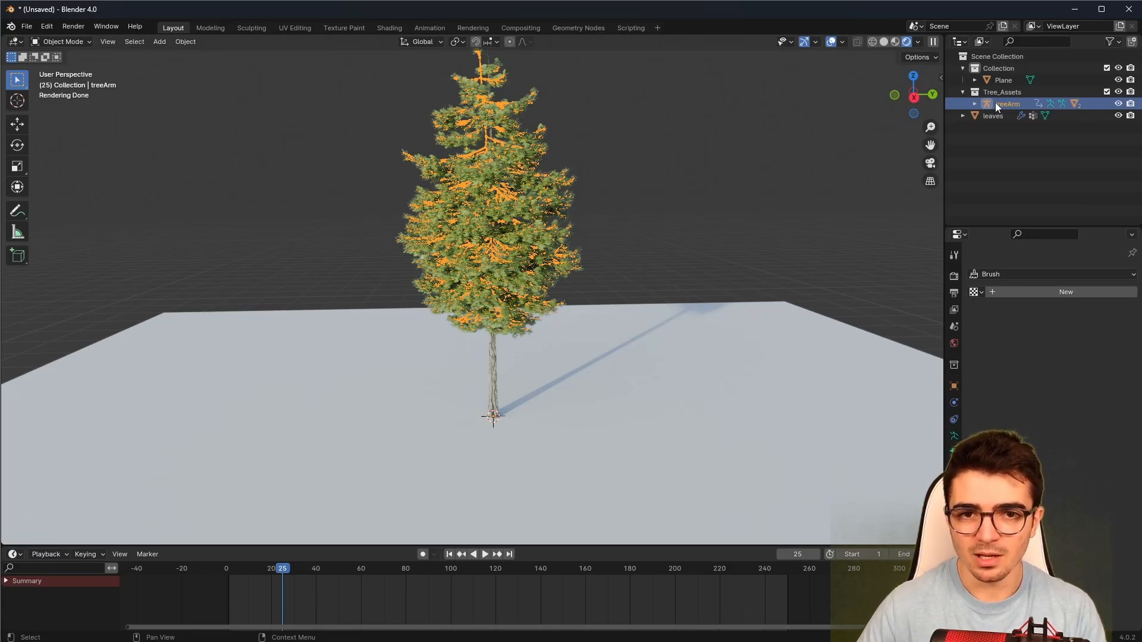
pyautogui.click(985, 115)
pyautogui.moveTo(973, 116); pyautogui.dragTo(994, 101)
pyautogui.click(962, 92)
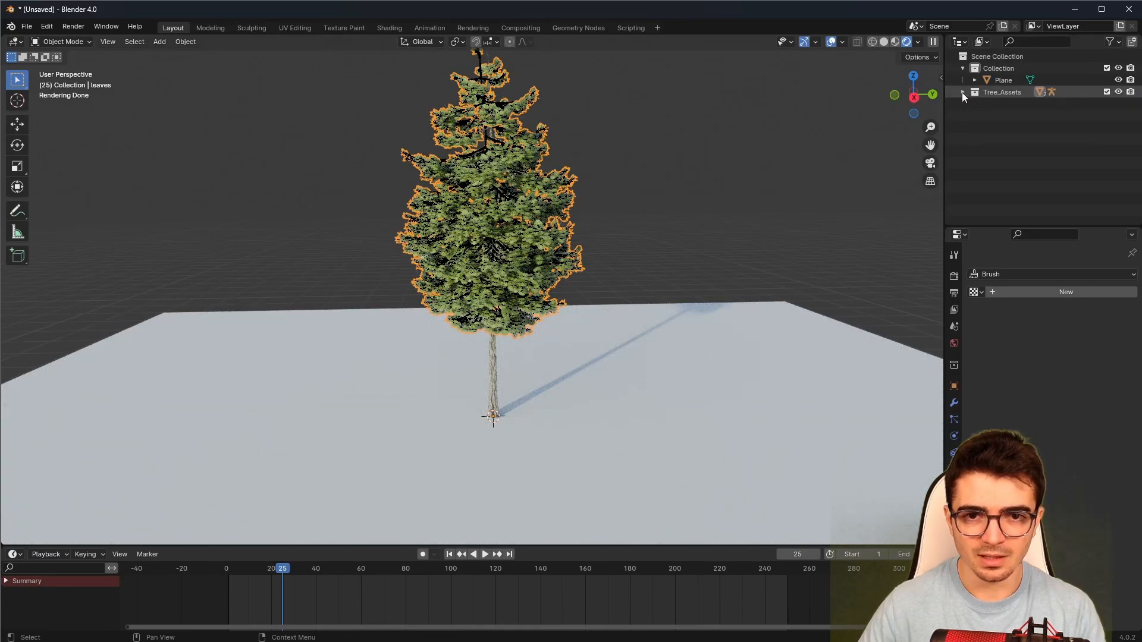
pyautogui.click(938, 116)
pyautogui.click(964, 93)
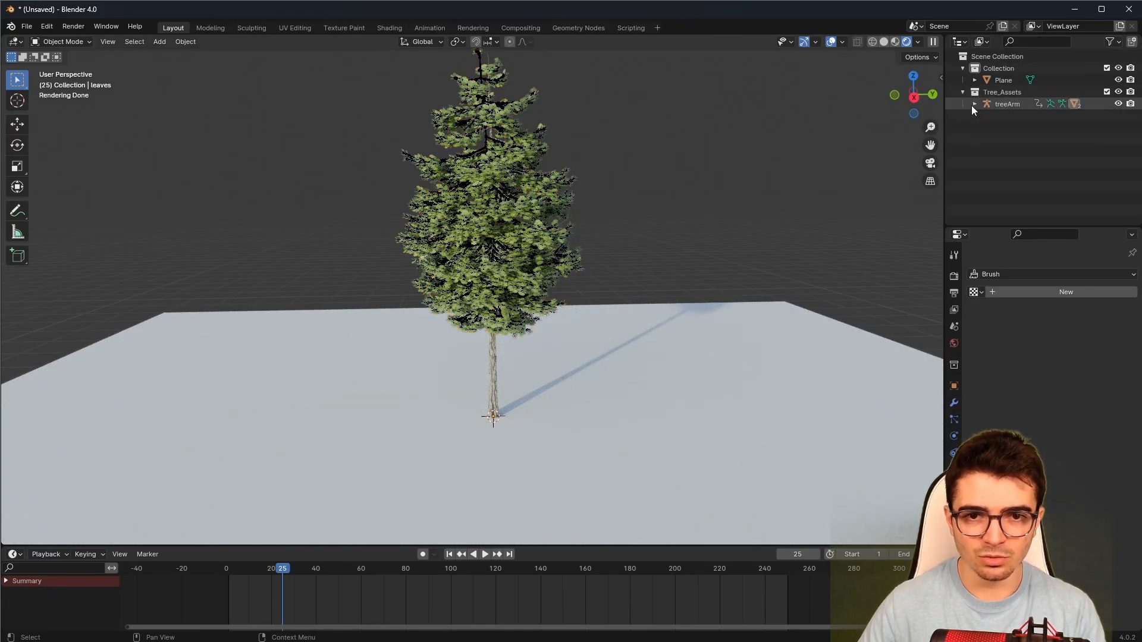
# Exclude the Tree_Assets collection from the view layer and include it again to check its contents.
pyautogui.click(1105, 92)
pyautogui.click(1106, 91)
pyautogui.click(1106, 92)
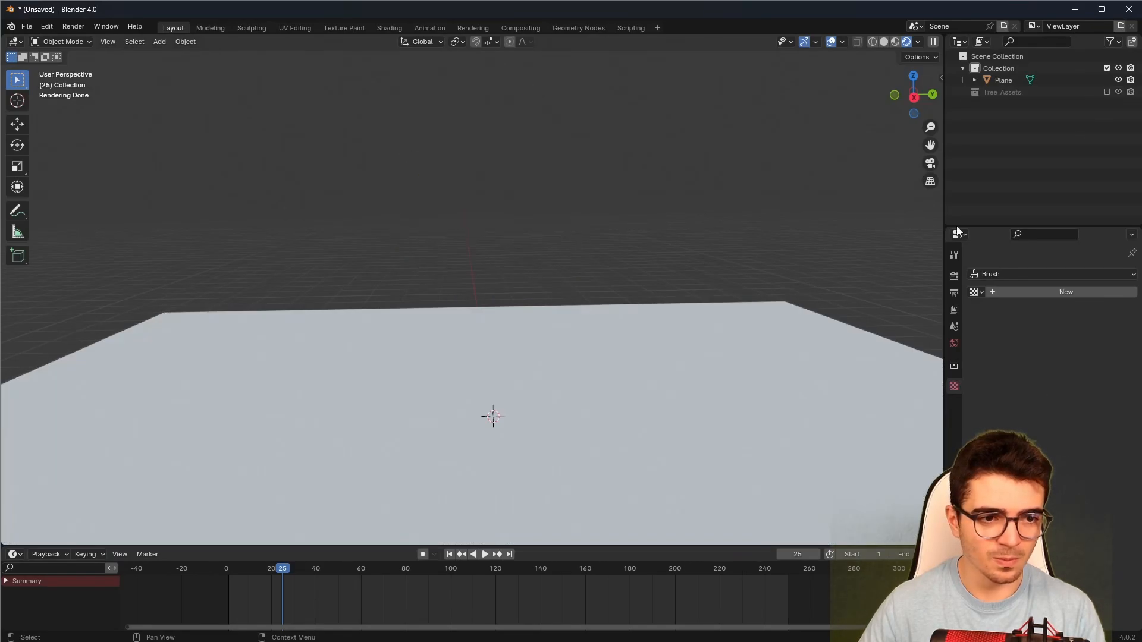
pyautogui.click(1106, 91)
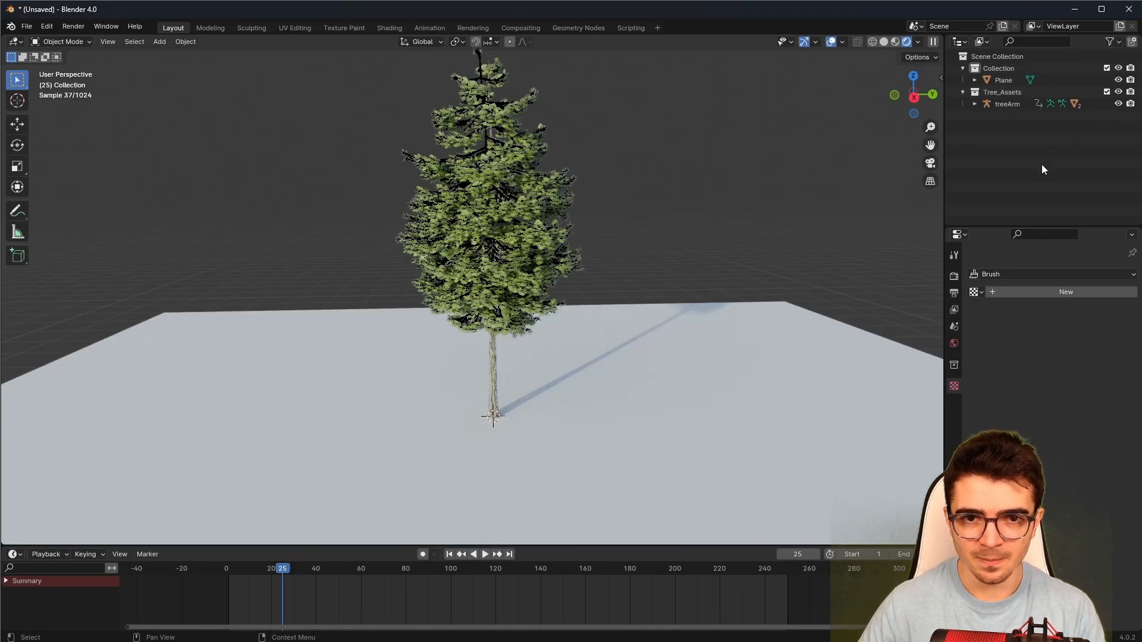
# Add a particle system to the ground plane and set its type to Hair.
pyautogui.click(1003, 79)
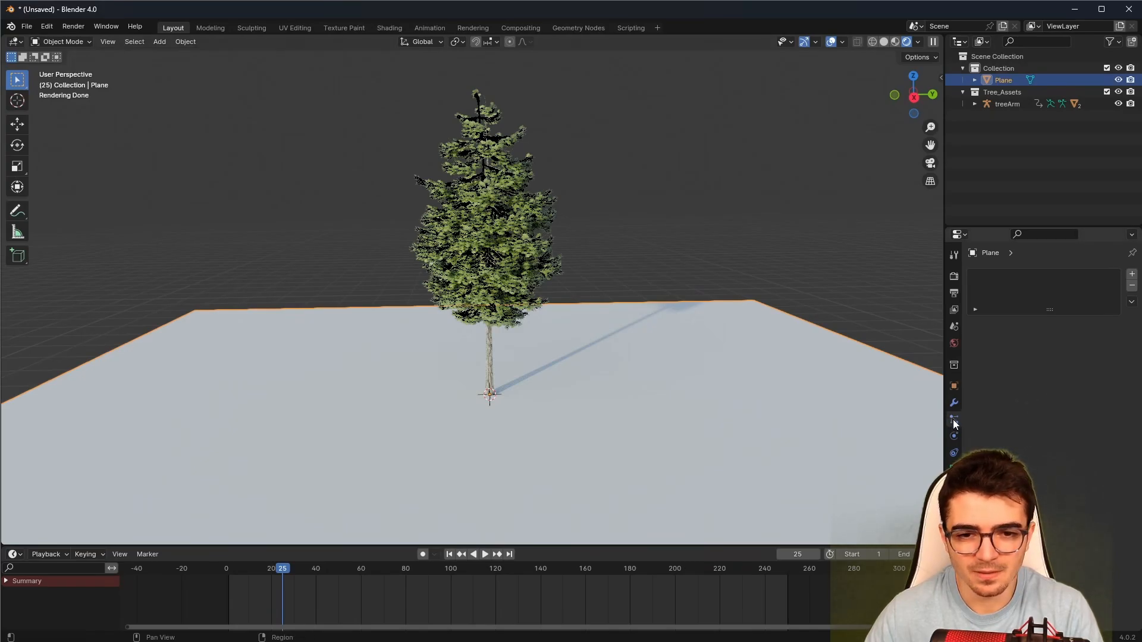
pyautogui.click(1130, 275)
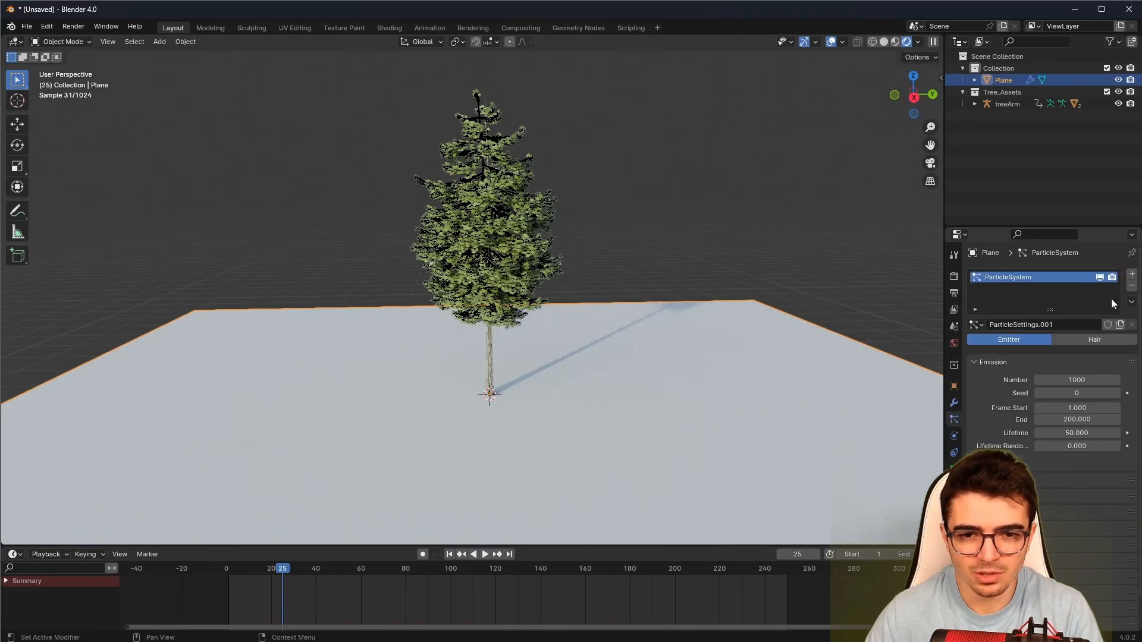
pyautogui.click(1084, 337)
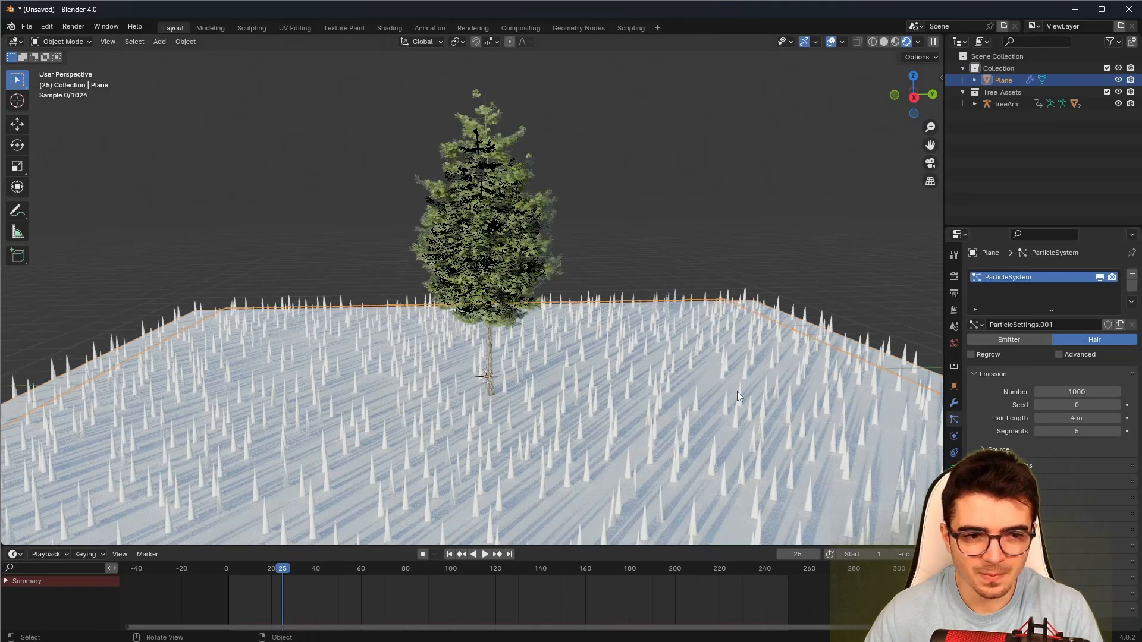
pyautogui.scroll(-4, 719, 394)
pyautogui.scroll(3, 674, 373)
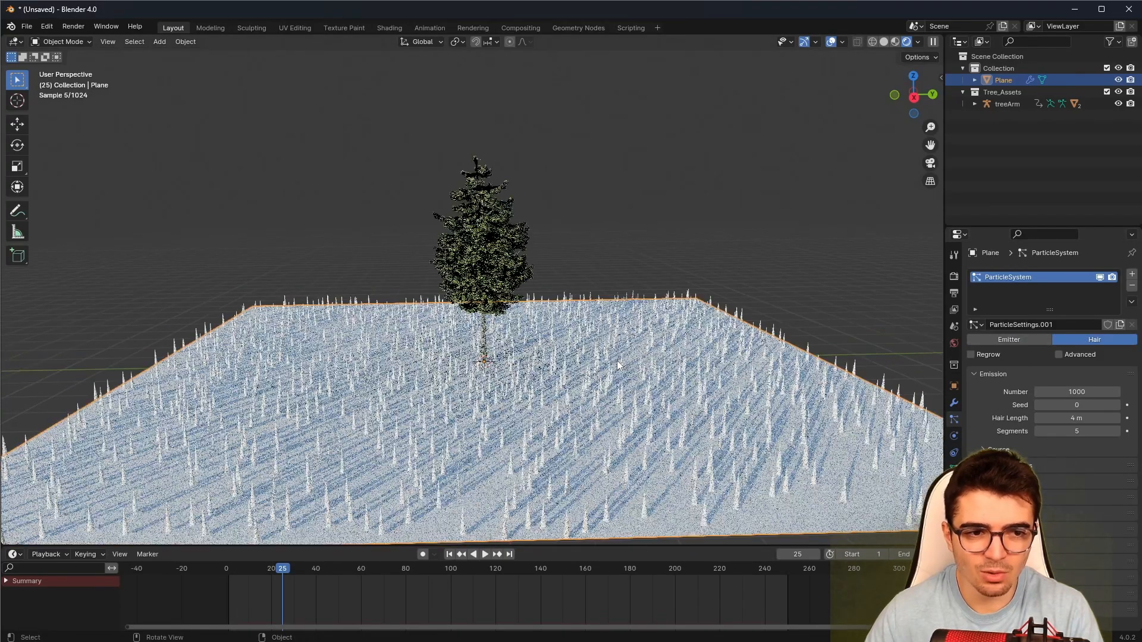
# Set the plane's hair particle number to 30.
pyautogui.click(1067, 394)
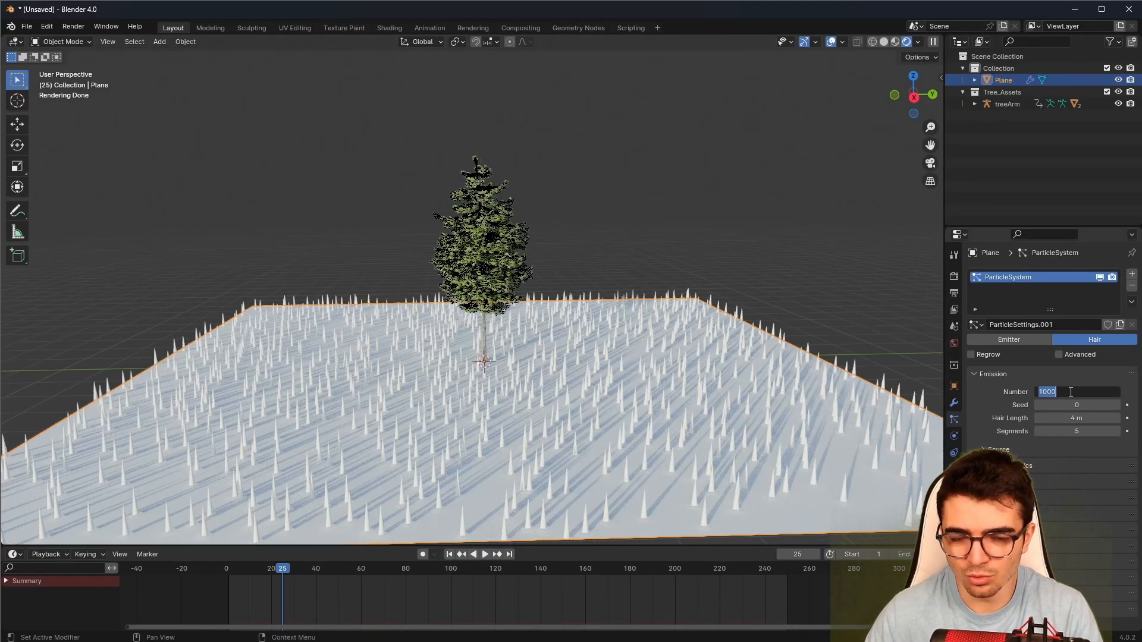
pyautogui.write('50')
pyautogui.press('Return')
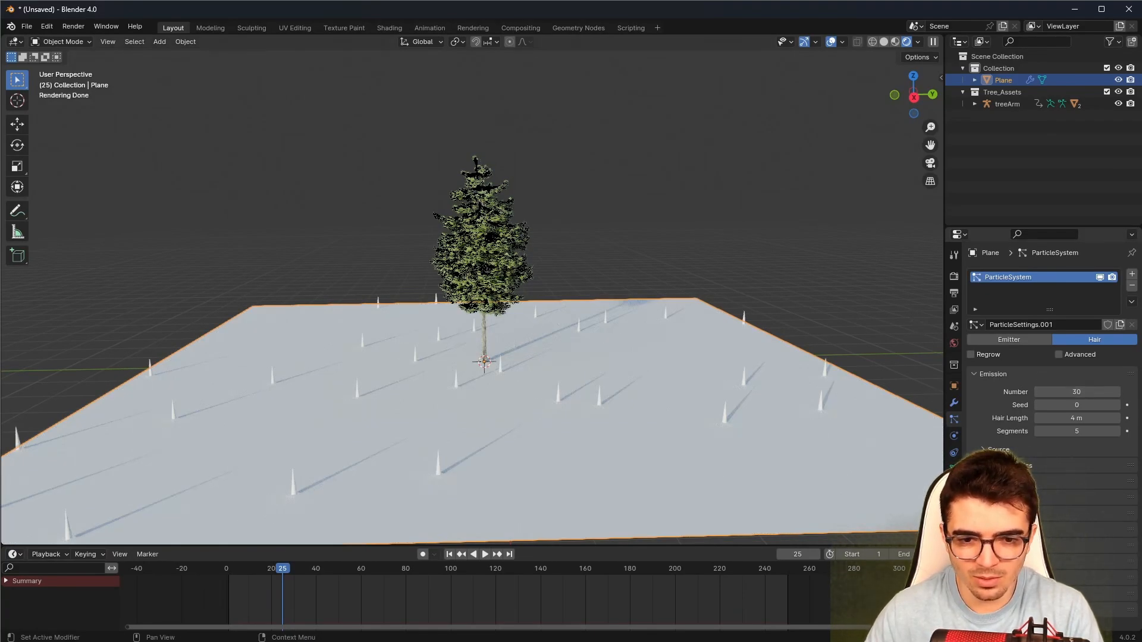
pyautogui.scroll(-3, 1047, 369)
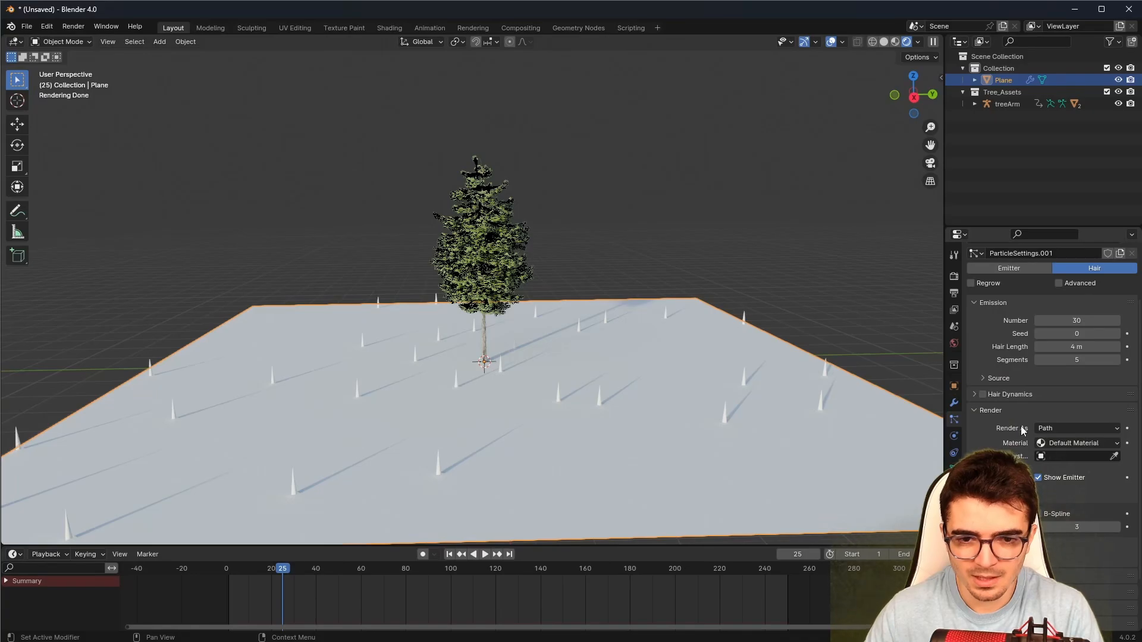
# Render the plane's hair particles as a collection, using Tree_Assets as the instance collection.
pyautogui.click(1051, 428)
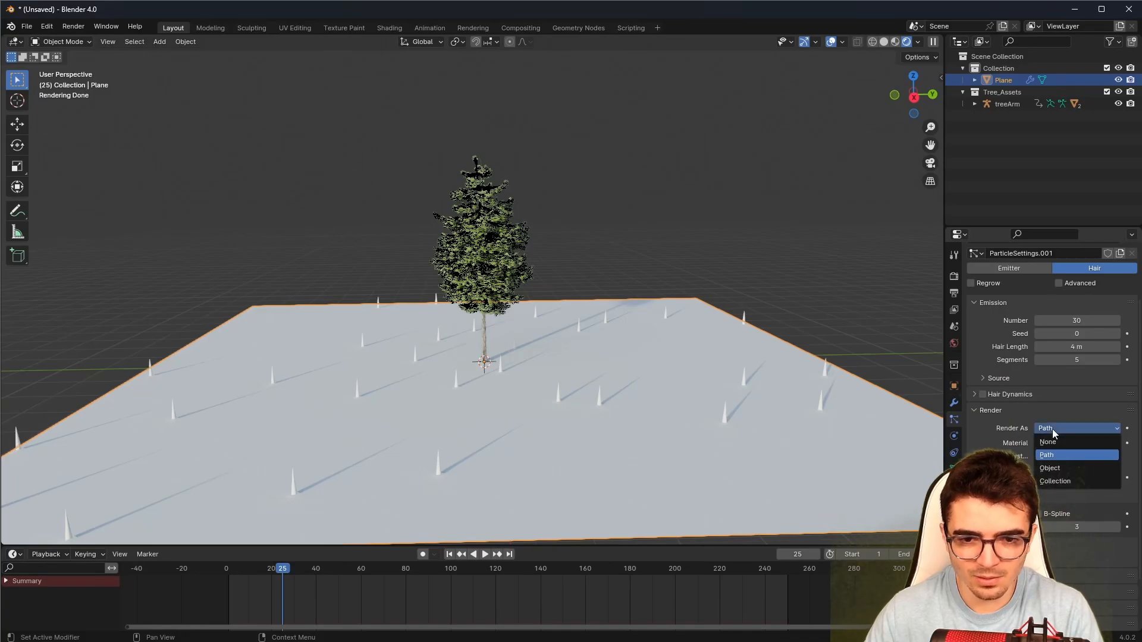
pyautogui.click(1053, 480)
pyautogui.scroll(-1, 1041, 478)
pyautogui.scroll(-1, 1041, 477)
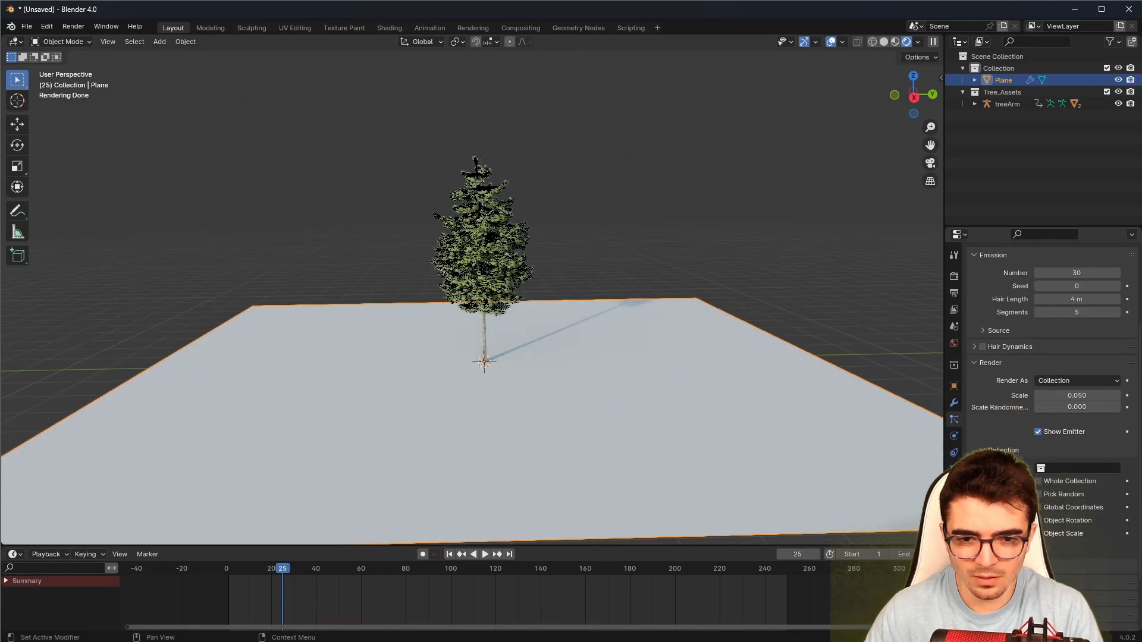
pyautogui.click(1075, 469)
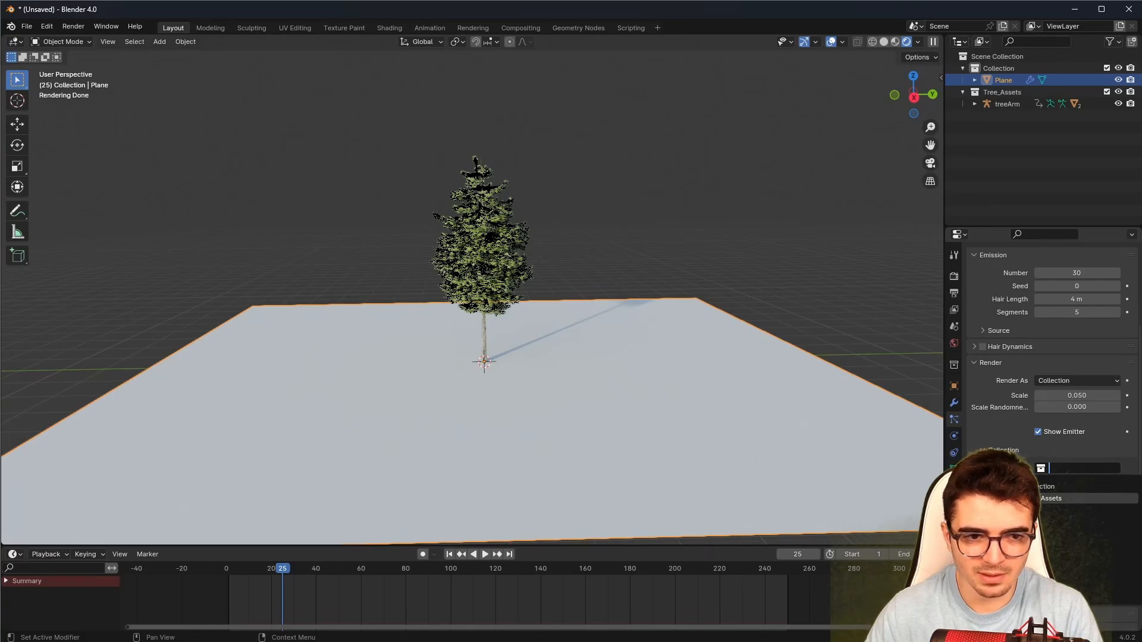
pyautogui.click(1054, 498)
pyautogui.click(586, 358)
pyautogui.moveTo(673, 444); pyautogui.dragTo(616, 375, button='middle')
pyautogui.moveTo(686, 377); pyautogui.dragTo(630, 389, button='middle')
pyautogui.scroll(3, 631, 389)
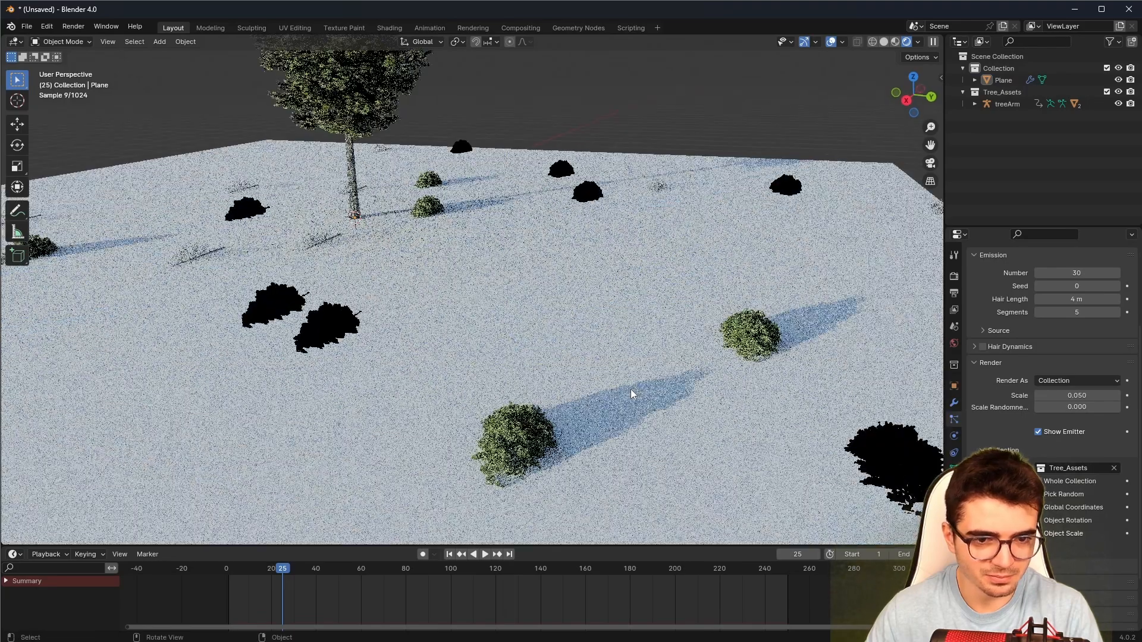
pyautogui.moveTo(723, 302); pyautogui.dragTo(798, 366, button='middle')
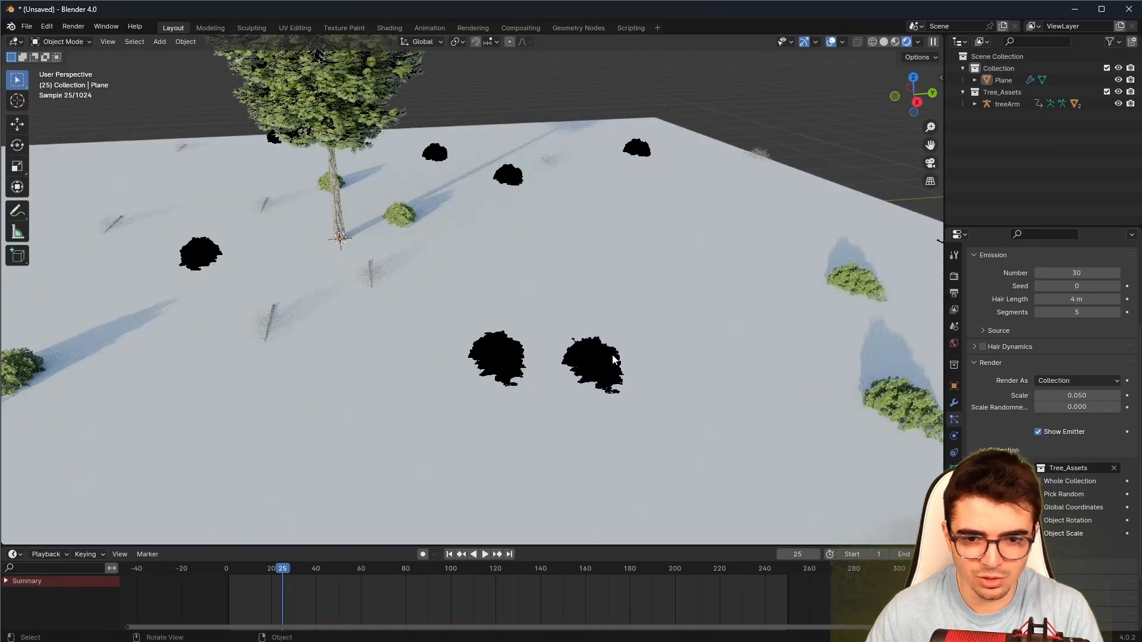
# Try a render scale of 1 for the scattered tree instances.
pyautogui.click(1079, 396)
pyautogui.write('1')
pyautogui.press('Return')
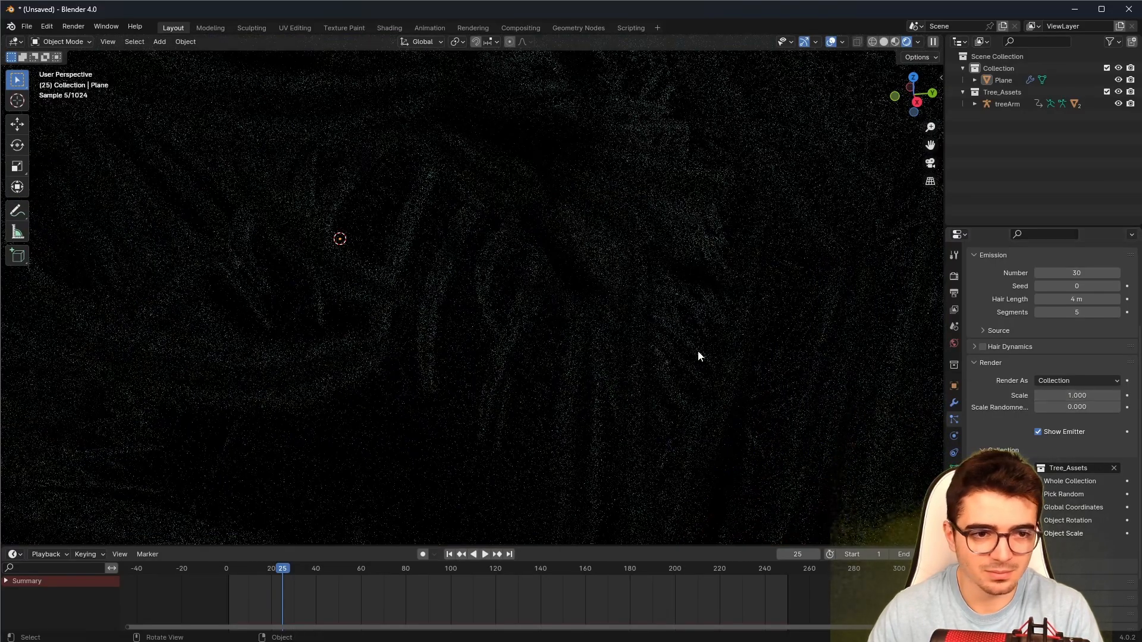
# Set the render scale of the plane's tree particles to 0.1.
pyautogui.moveTo(583, 287); pyautogui.dragTo(767, 309, button='middle')
pyautogui.scroll(1, 1026, 379)
pyautogui.click(1076, 418)
pyautogui.write('0.1')
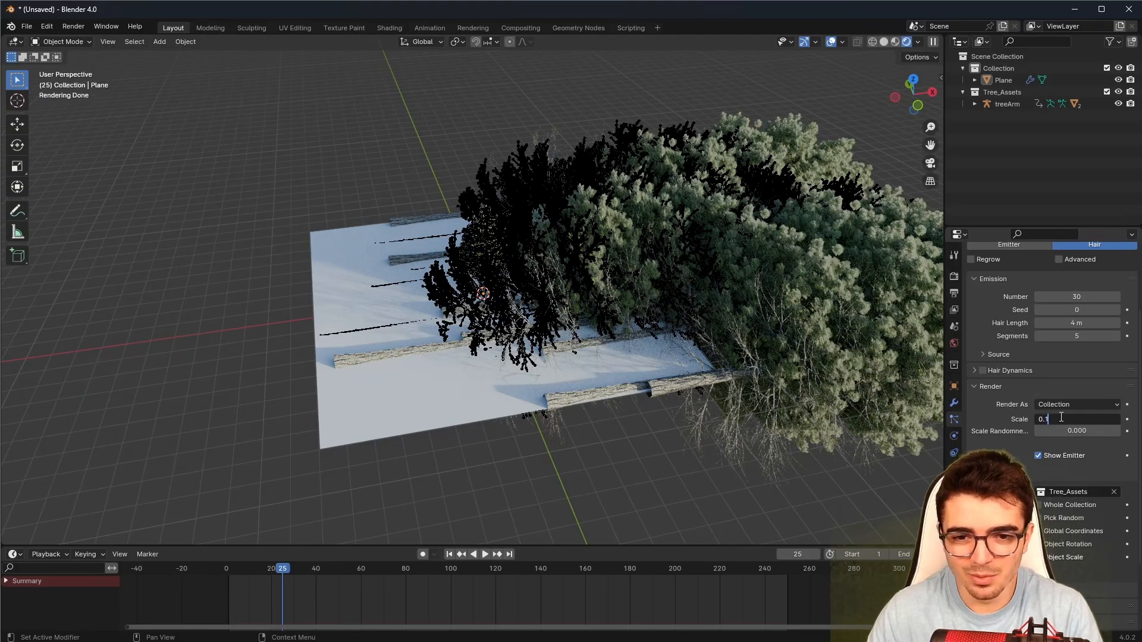
pyautogui.press('Return')
# Make each particle instance the whole Tree_Assets collection rather than its separate objects.
pyautogui.scroll(4, 781, 333)
pyautogui.moveTo(781, 333); pyautogui.dragTo(710, 380, button='middle')
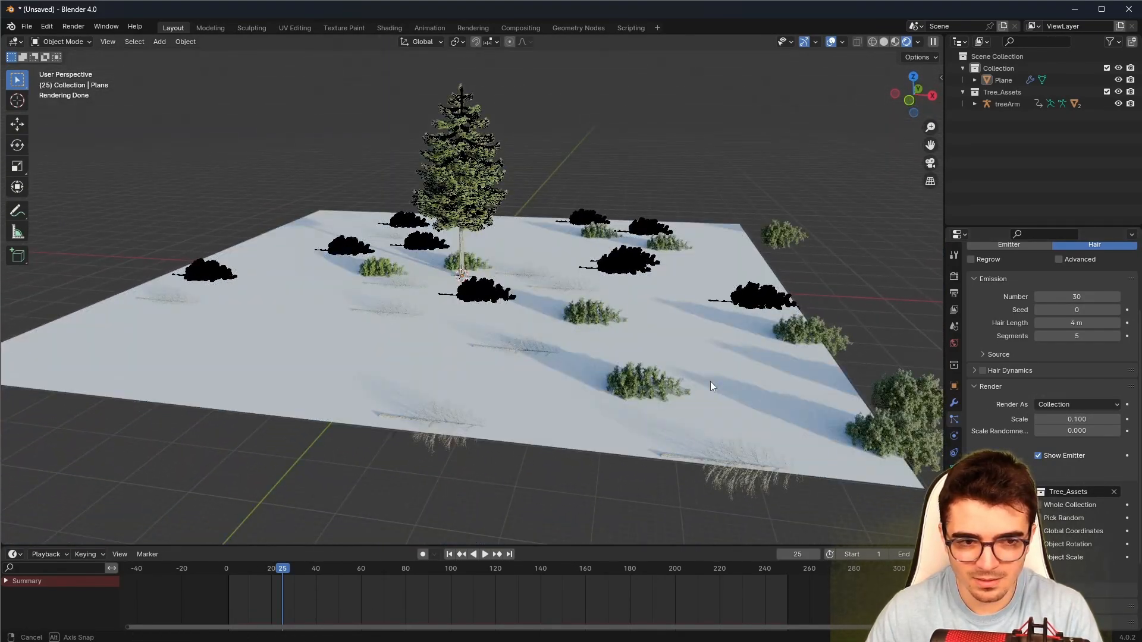
pyautogui.keyDown('shift'); pyautogui.moveTo(626, 407); pyautogui.dragTo(633, 443, button='middle'); pyautogui.keyUp('shift')
pyautogui.scroll(-2, 1036, 480)
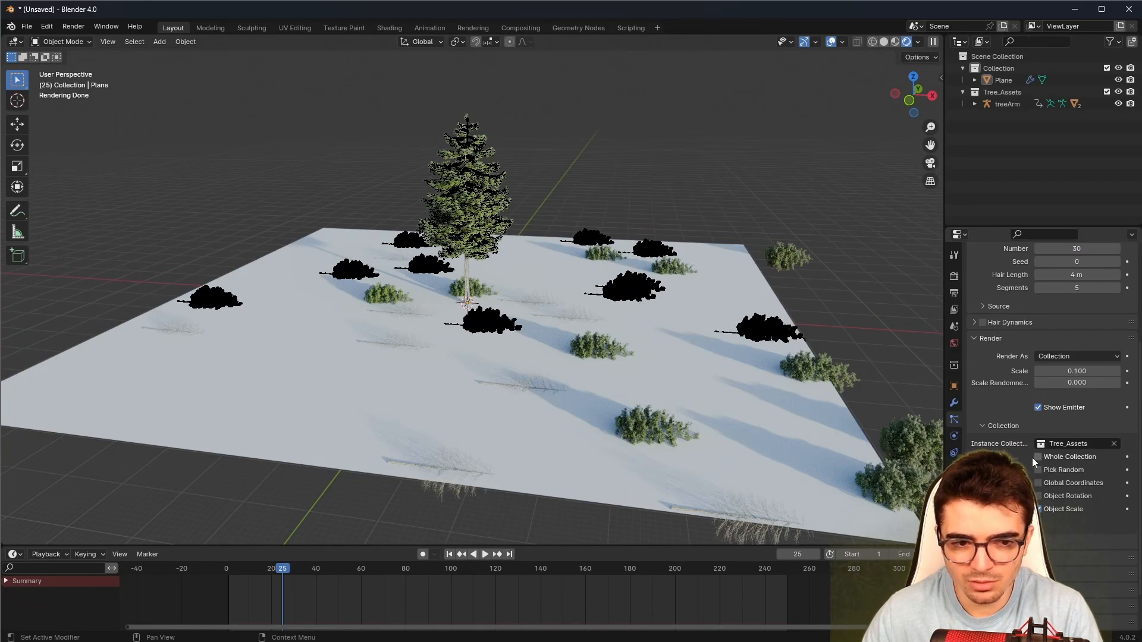
pyautogui.click(1038, 457)
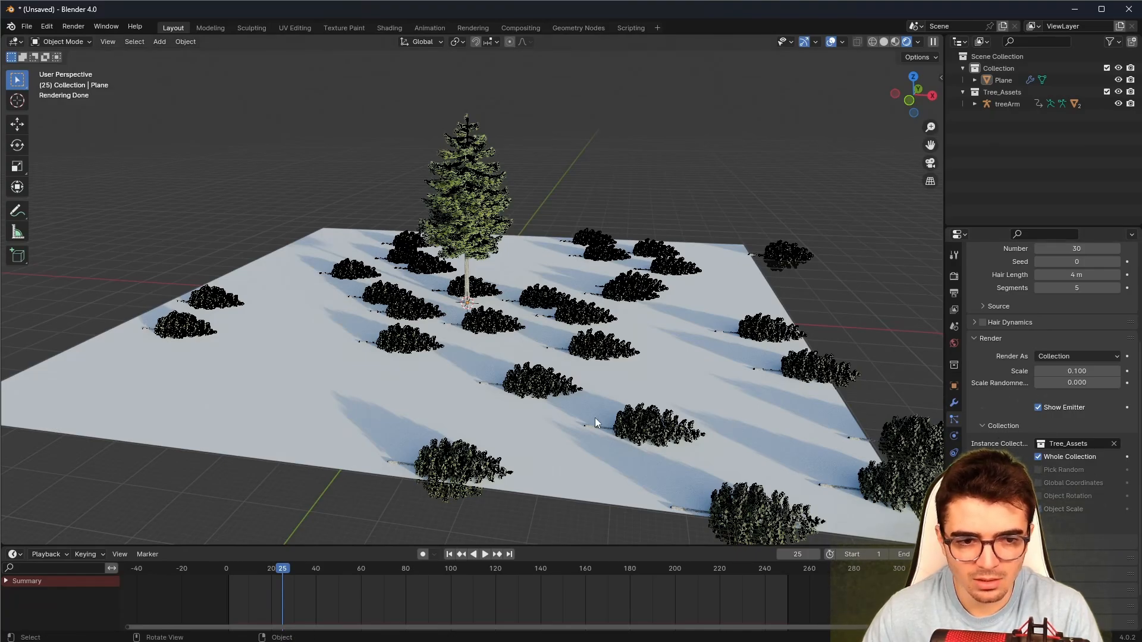
pyautogui.moveTo(596, 420); pyautogui.dragTo(721, 425, button='middle')
pyautogui.scroll(3, 721, 424)
pyautogui.scroll(-3, 723, 424)
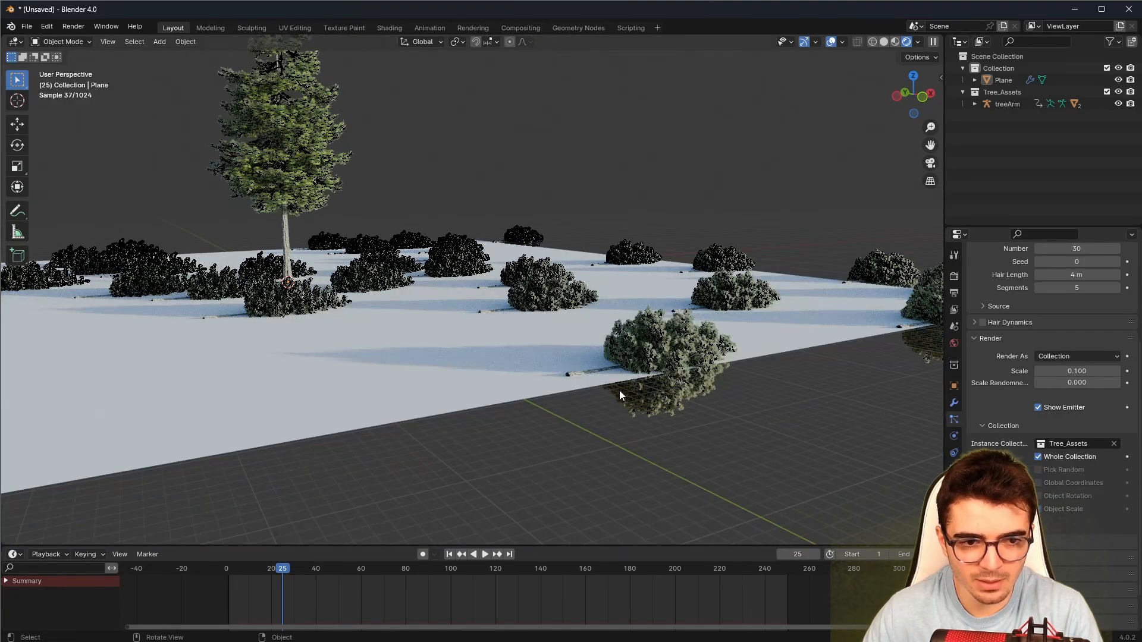
pyautogui.moveTo(619, 393); pyautogui.dragTo(472, 255, button='middle')
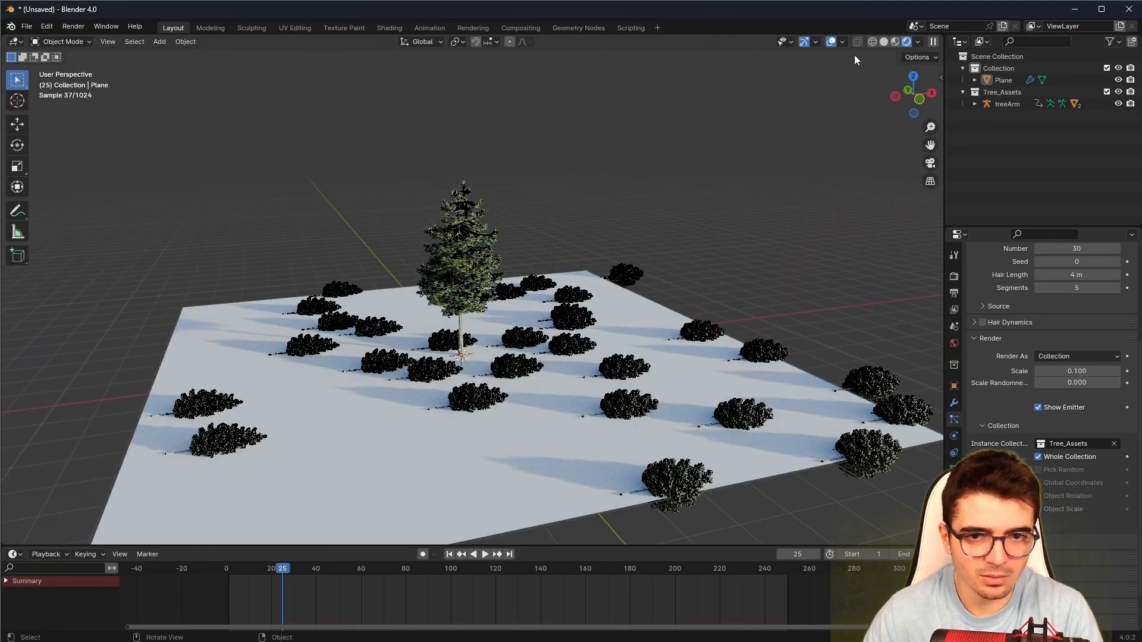
# Rotate the treeArm armature 90° about the global Y axis to stand the scattered trees upright.
pyautogui.click(995, 107)
pyautogui.moveTo(653, 351); pyautogui.dragTo(611, 359, button='middle')
pyautogui.scroll(2, 611, 359)
pyautogui.write('rxy9')
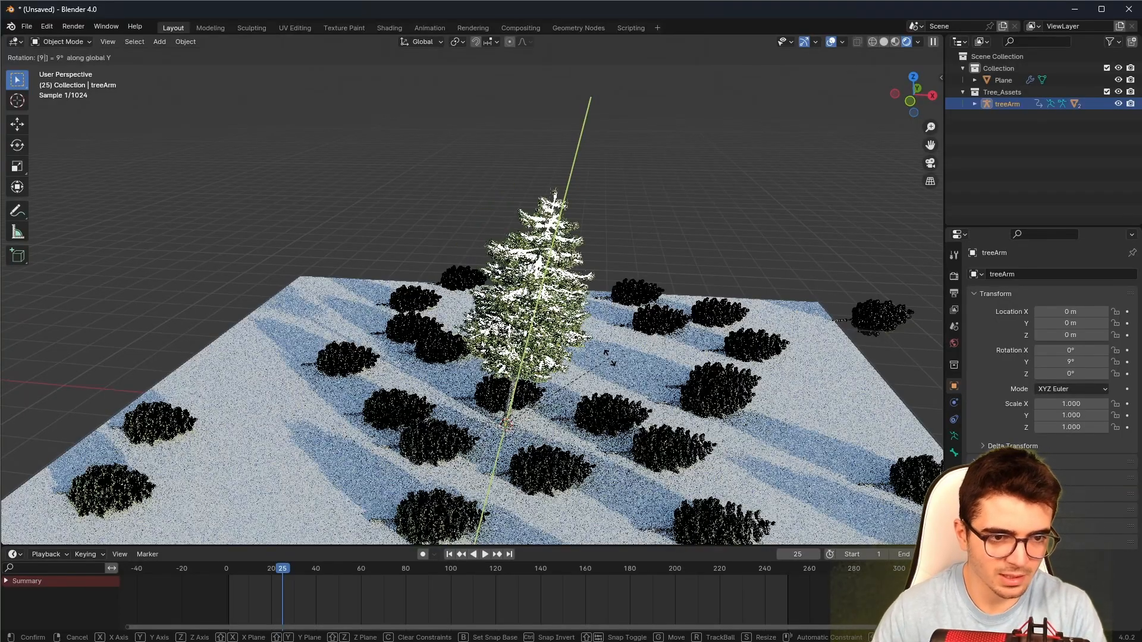
pyautogui.write('0')
pyautogui.press('Return')
pyautogui.moveTo(607, 352); pyautogui.dragTo(535, 214, button='middle')
pyautogui.scroll(2, 590, 236)
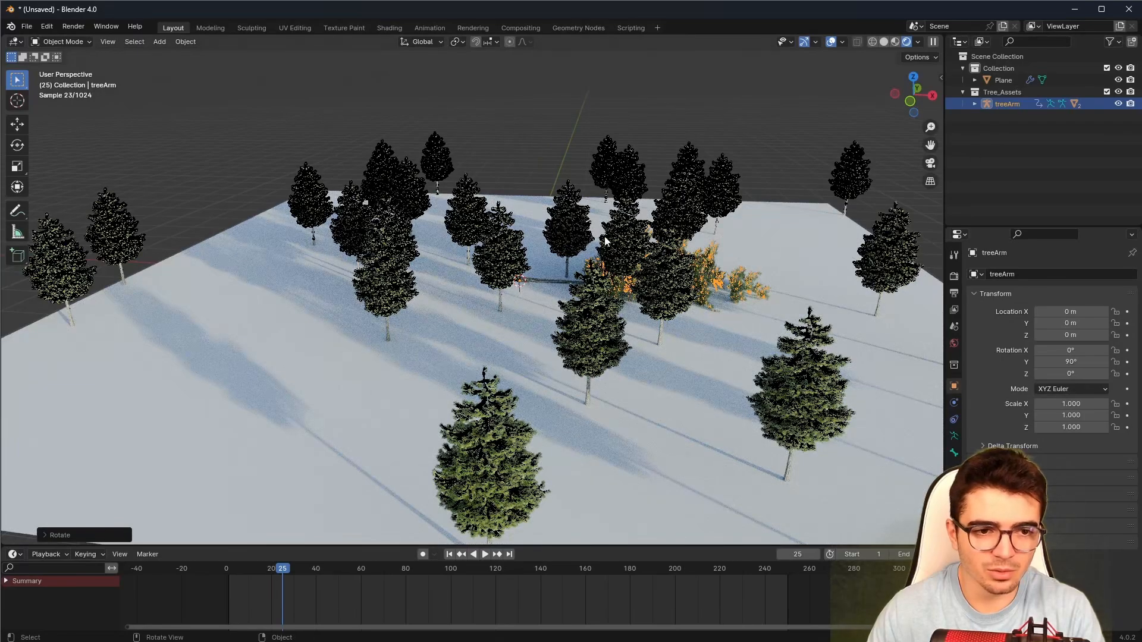
pyautogui.scroll(-2, 745, 226)
pyautogui.scroll(2, 834, 214)
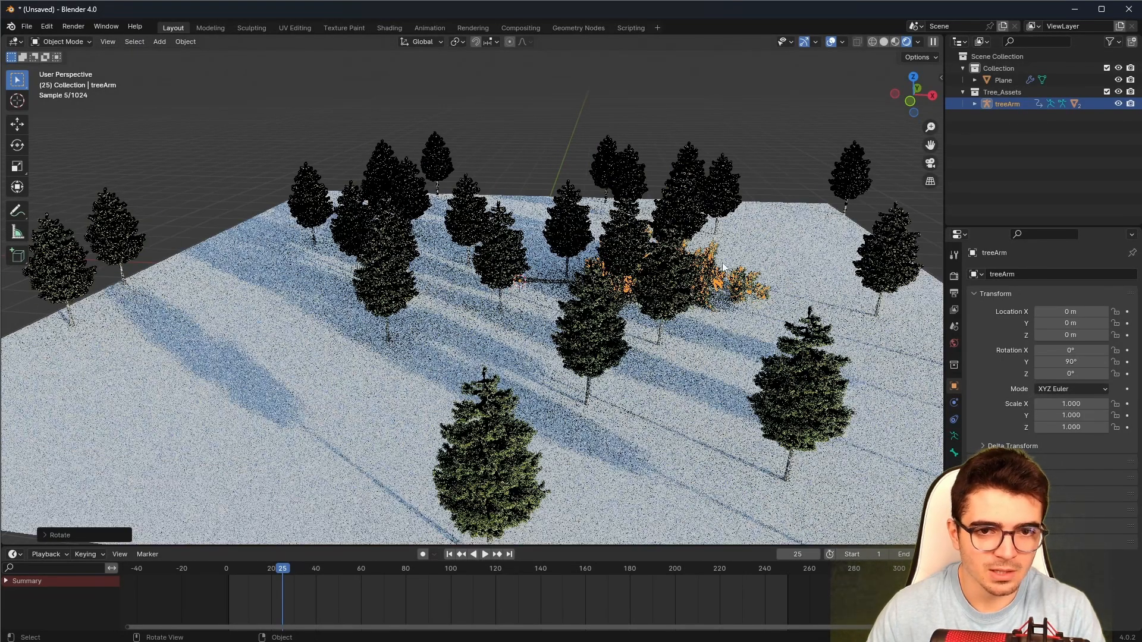
# Select treeArm together with its child tree objects and move them down about 14 m along the global Z axis.
pyautogui.click(975, 105)
pyautogui.click(1004, 164)
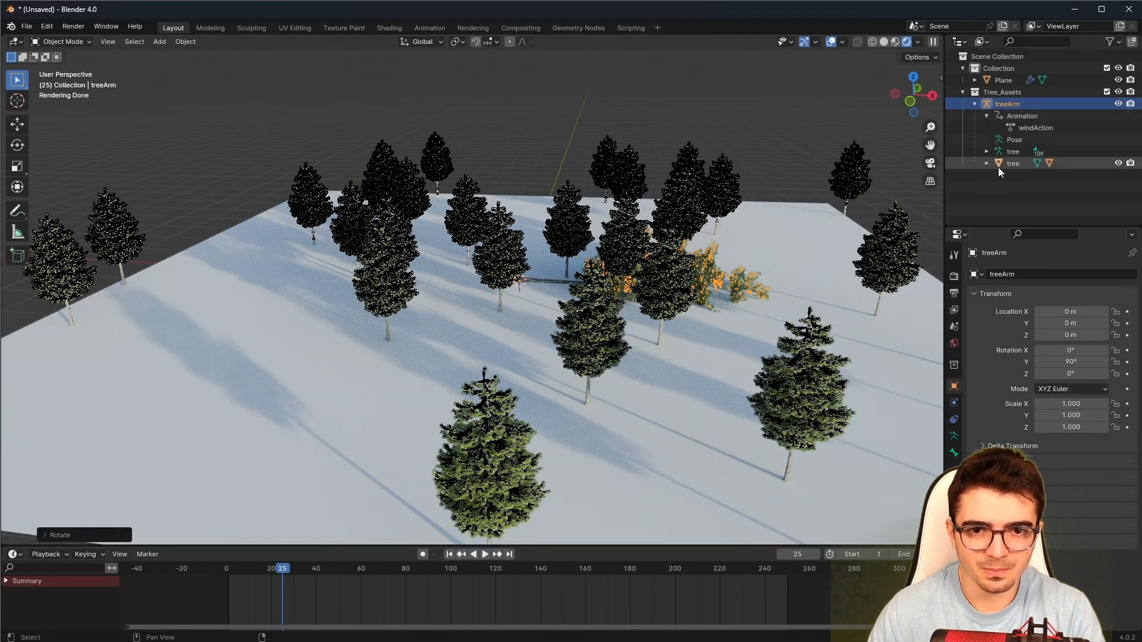
pyautogui.scroll(-2, 615, 321)
pyautogui.press('g')
pyautogui.press('z')
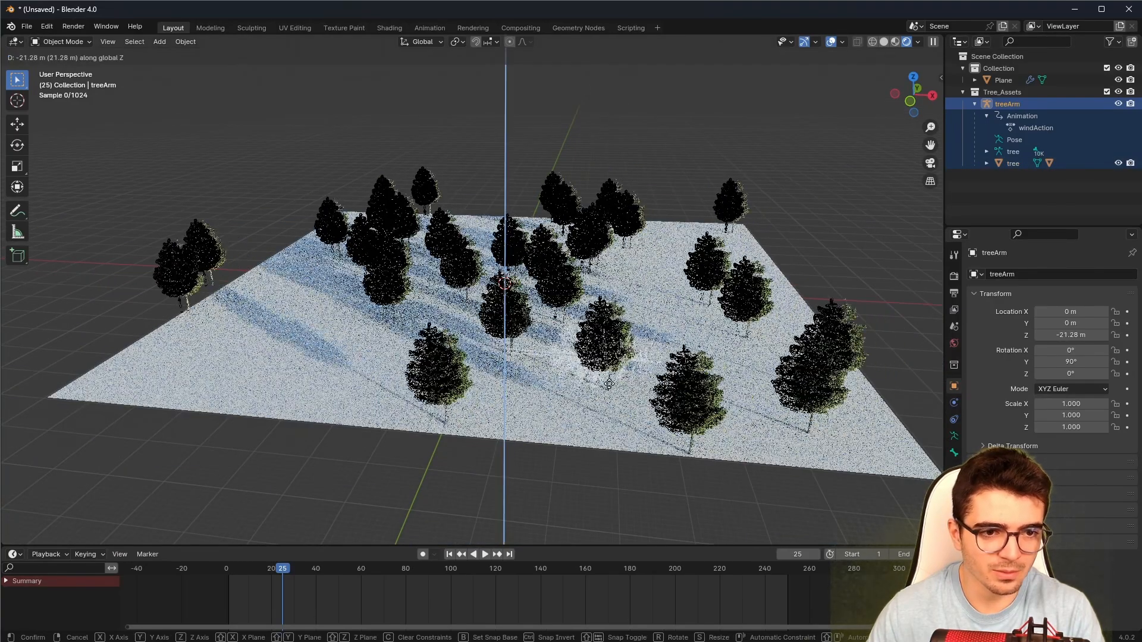
pyautogui.click(596, 345)
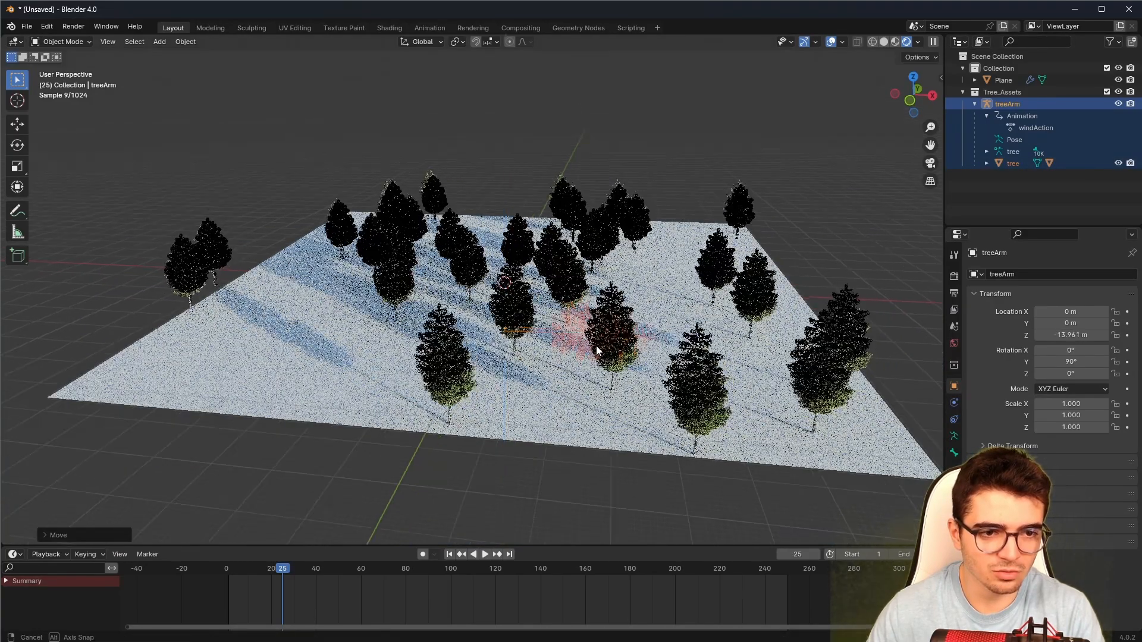
pyautogui.moveTo(597, 344); pyautogui.dragTo(598, 321, button='middle')
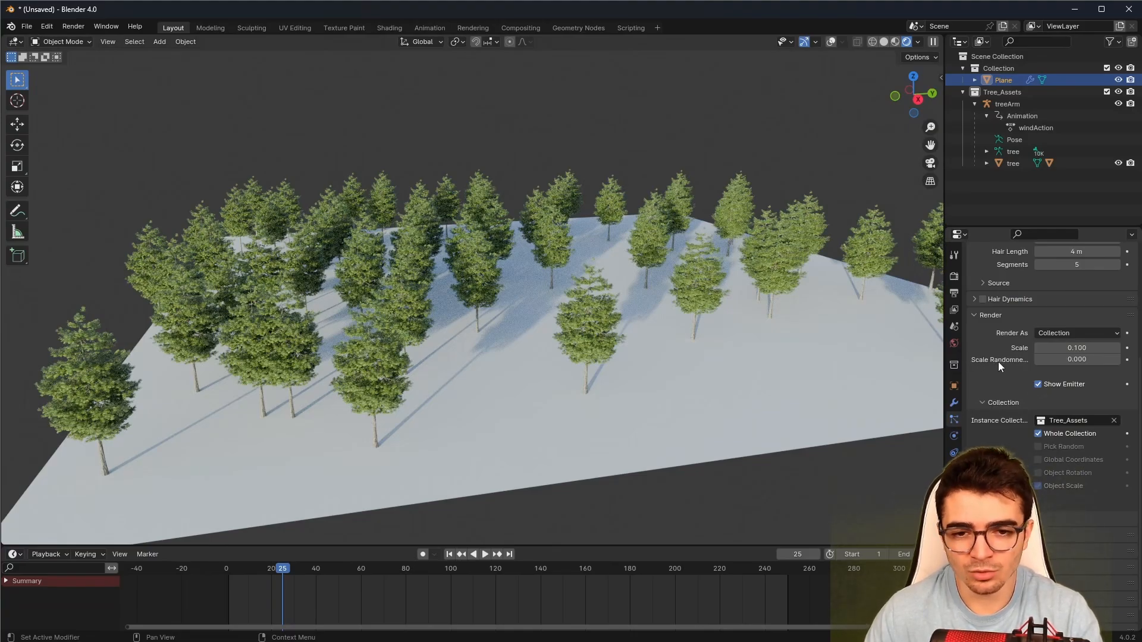
# Set the scale randomness of the plane's tree particles to 0.35.
pyautogui.moveTo(1037, 359); pyautogui.dragTo(1078, 360)
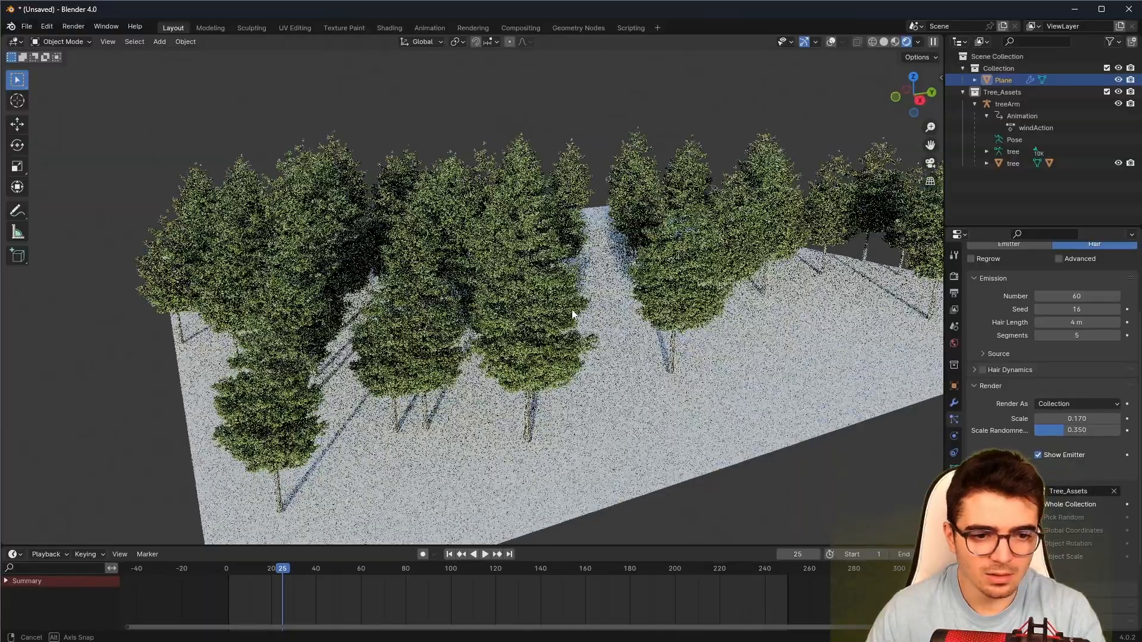
pyautogui.scroll(3, 572, 310)
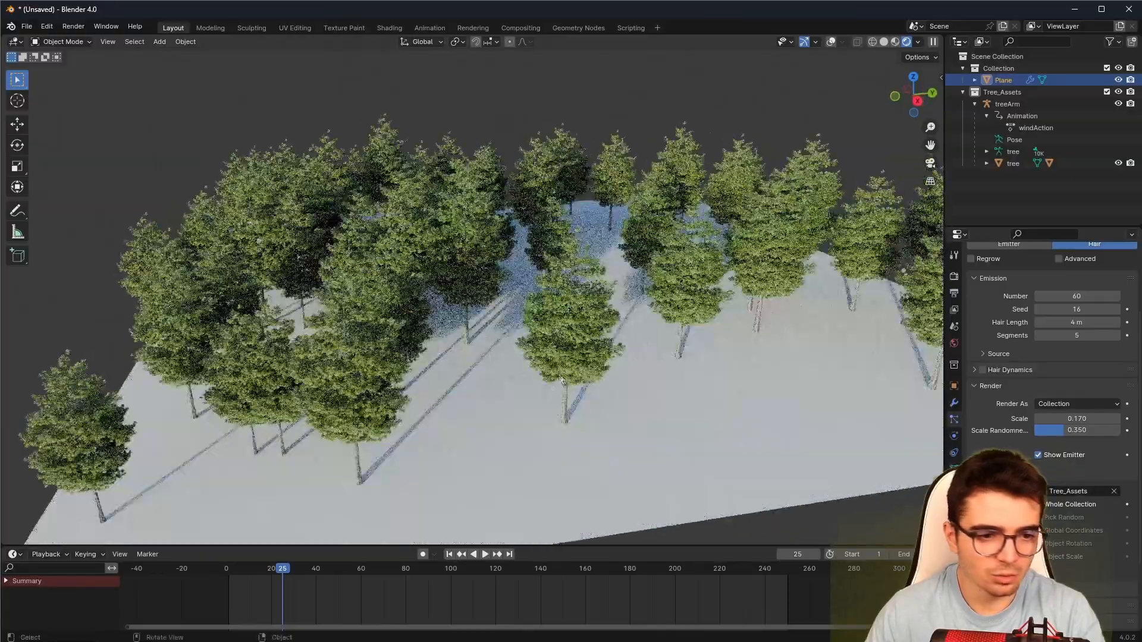
# Play the animation to examine the wind movement across the scattered trees, and stop the playback.
pyautogui.click(484, 553)
pyautogui.scroll(5, 490, 348)
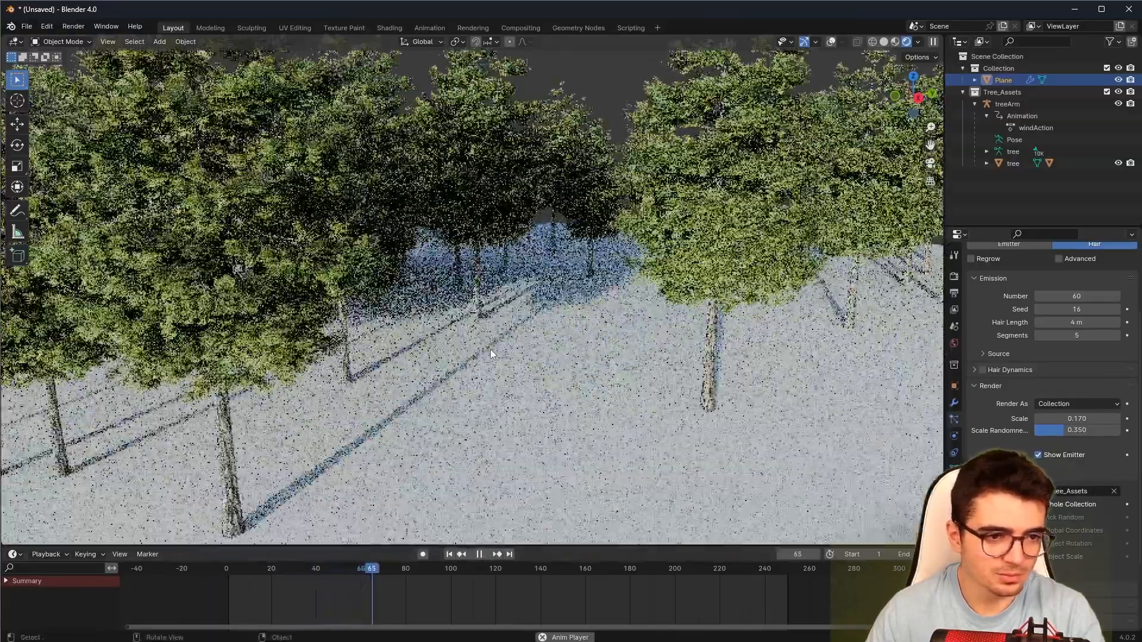
pyautogui.scroll(-8, 490, 349)
pyautogui.scroll(3, 485, 336)
pyautogui.moveTo(423, 358); pyautogui.dragTo(472, 342, button='middle')
pyautogui.scroll(2, 472, 342)
pyautogui.click(479, 554)
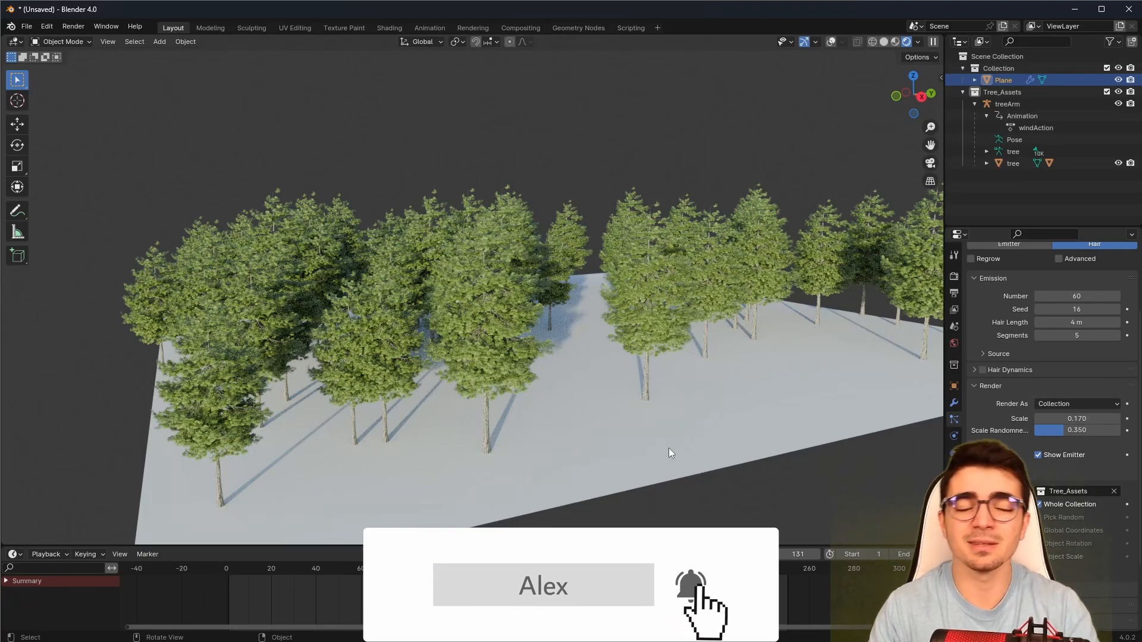